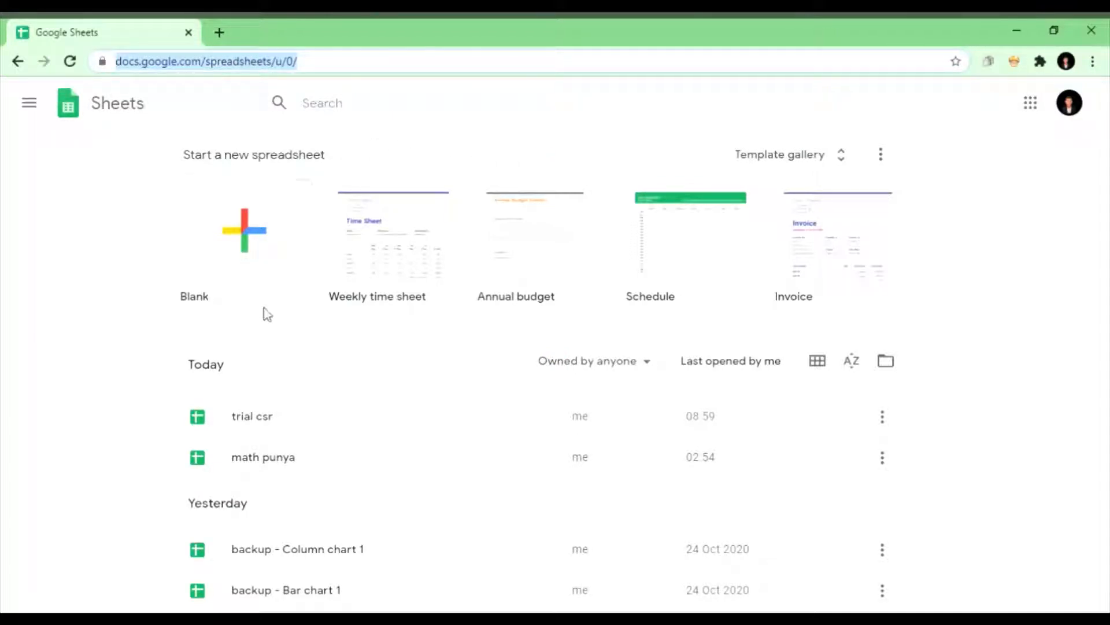
Step: Create a blank spreadsheet and enter the labels Date in A2 and Name in A3
left_click(276, 243)
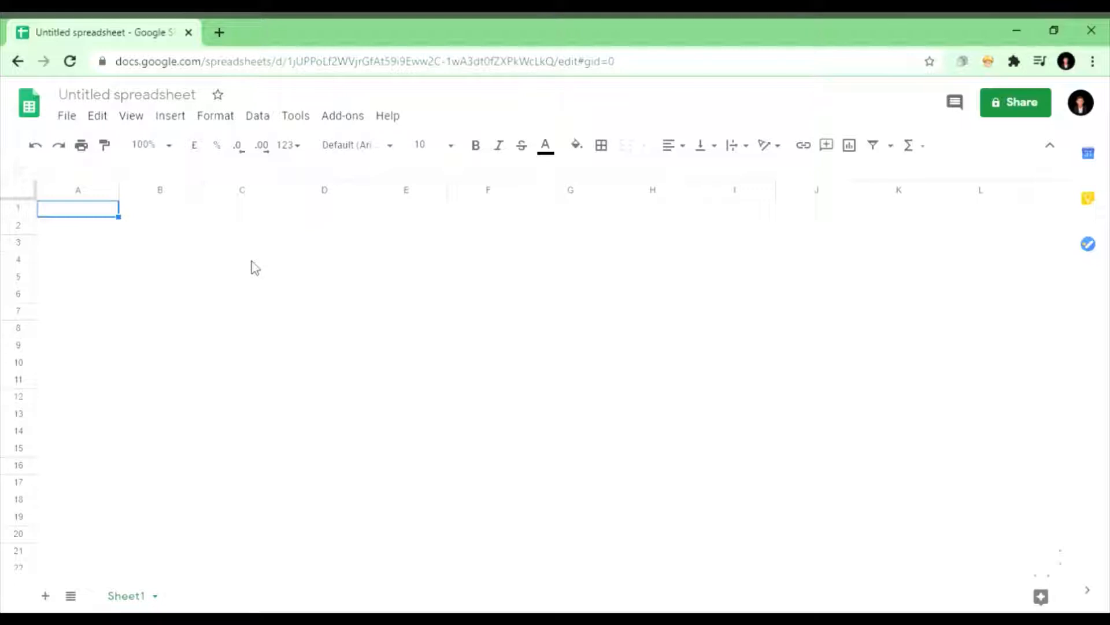
left_click(97, 230)
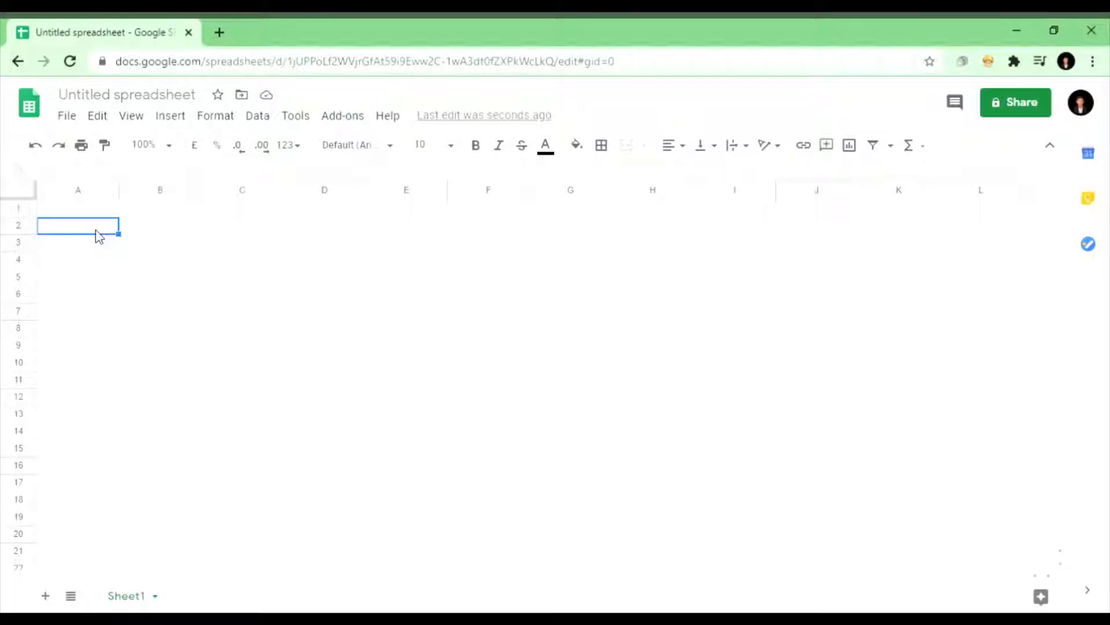
type("Date")
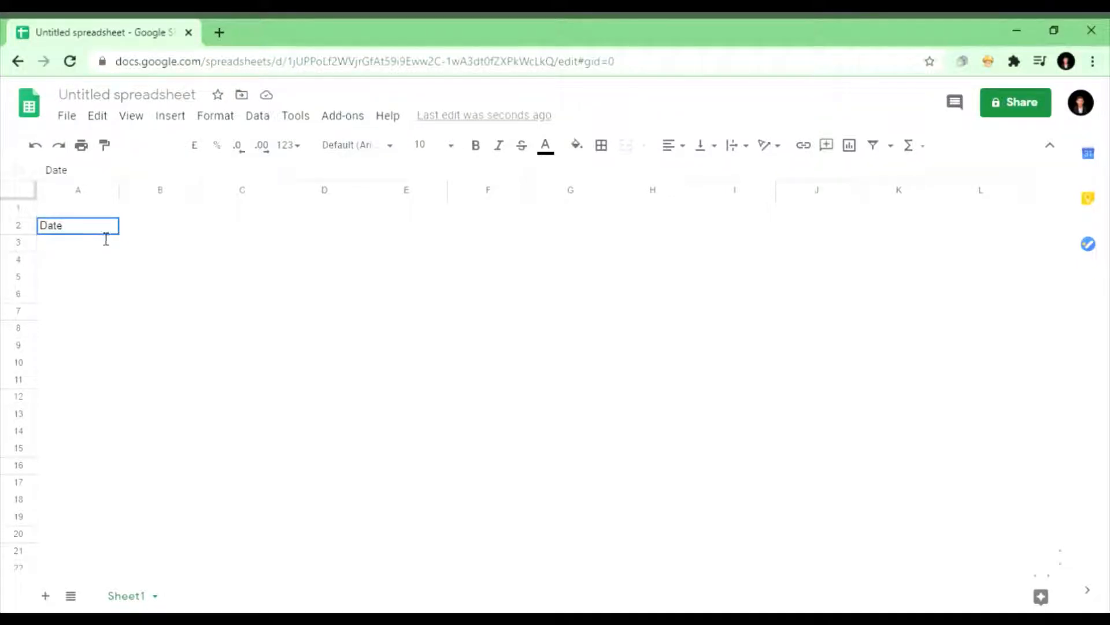
key("Return")
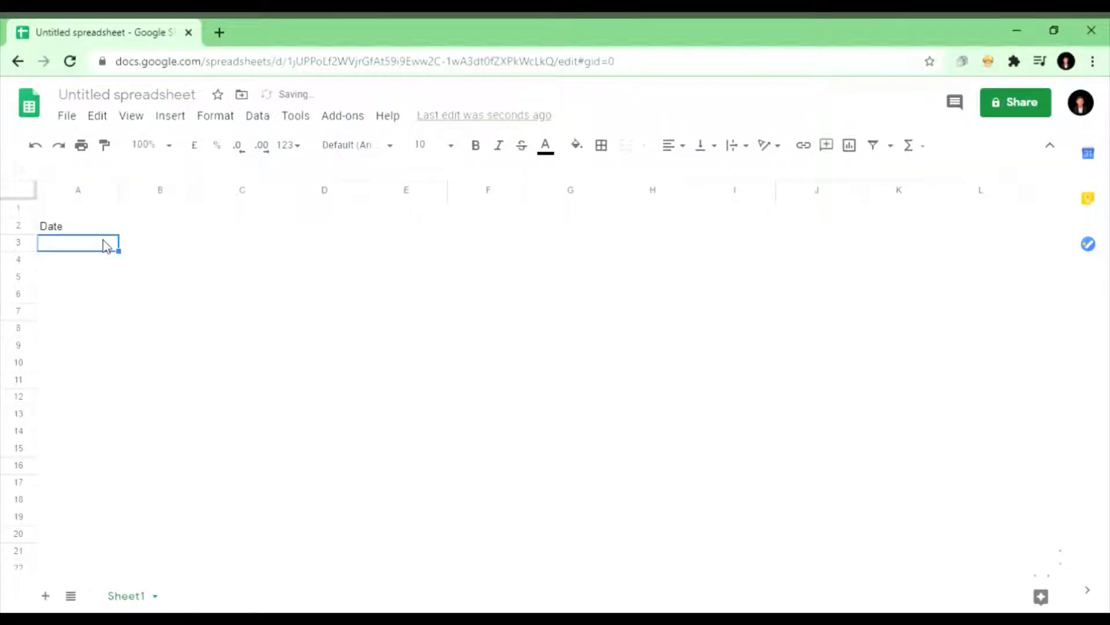
type("Name")
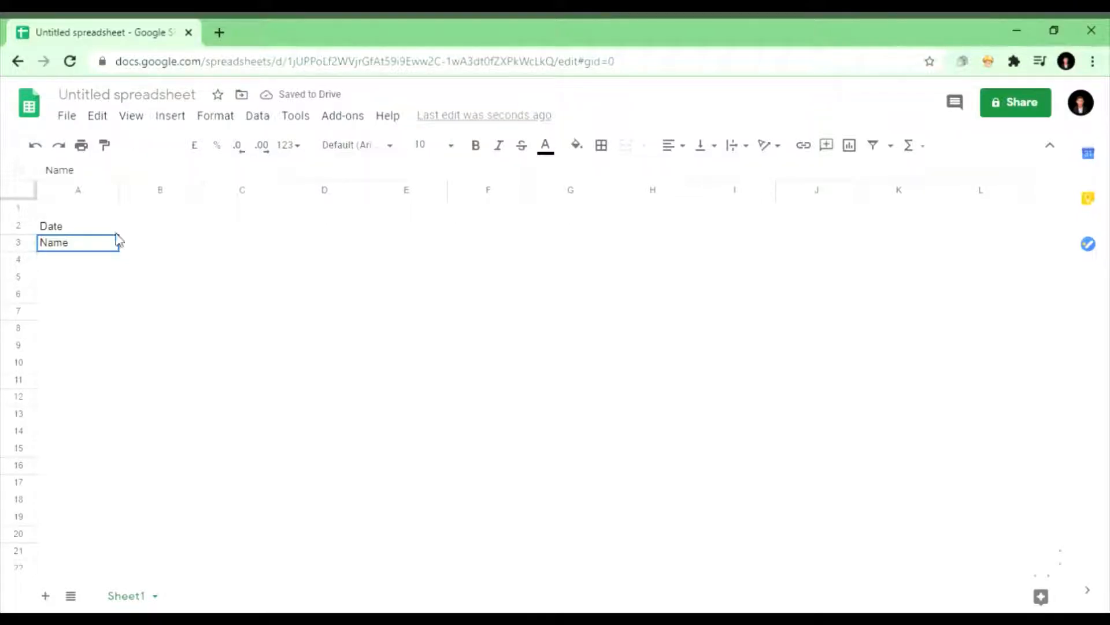
Step: Enter the date 1/11/2020 in B2 and the employee's full name in B3
left_click(149, 230)
type("1/")
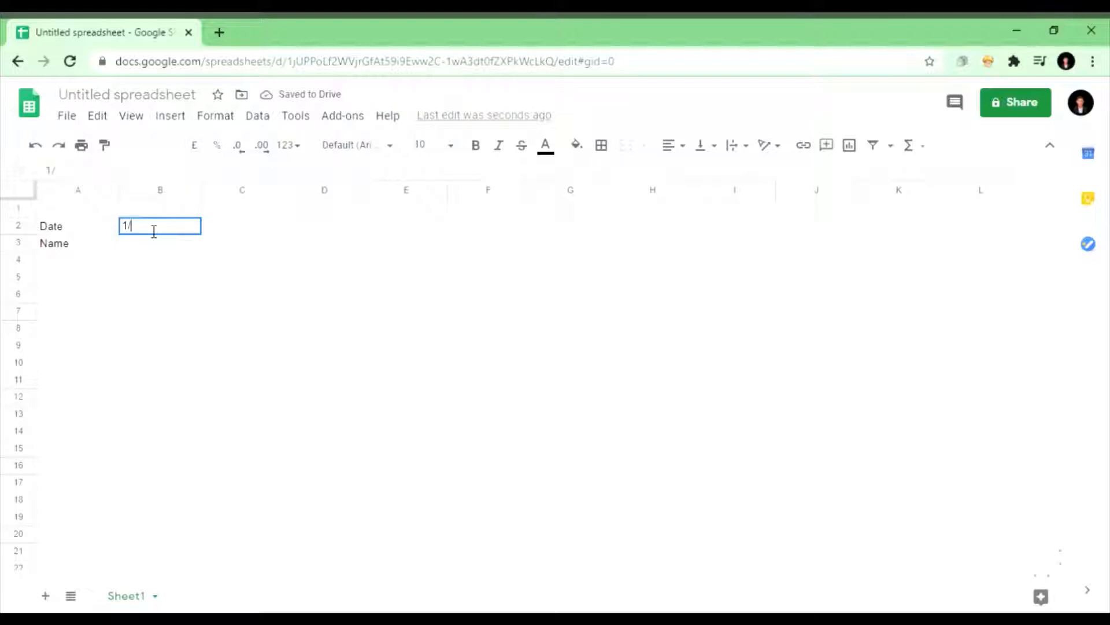
type("11/2020")
left_click(154, 248)
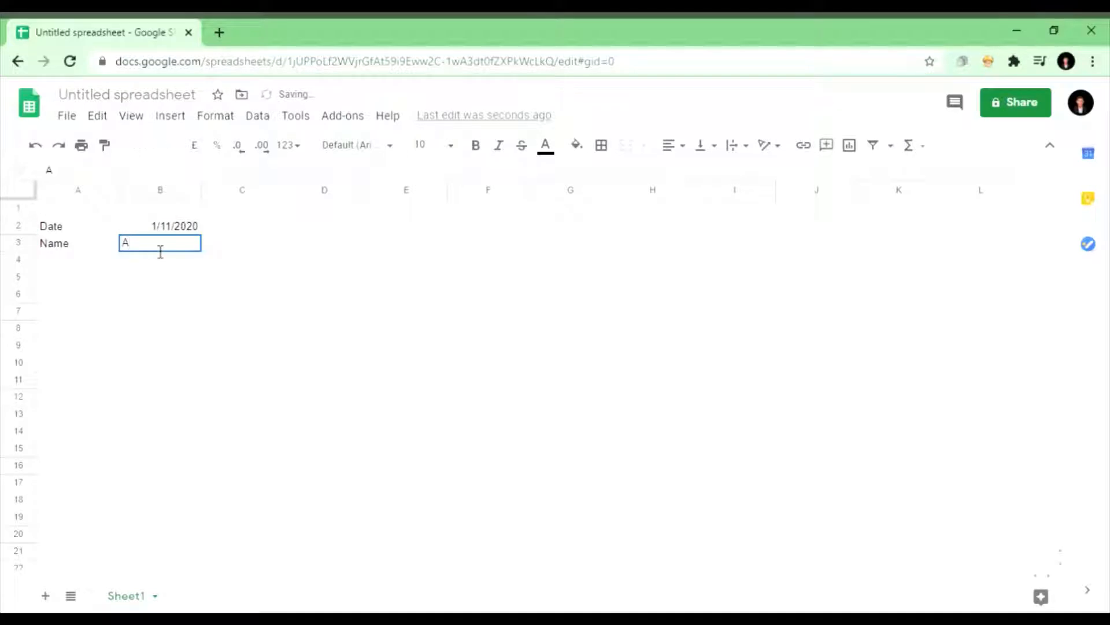
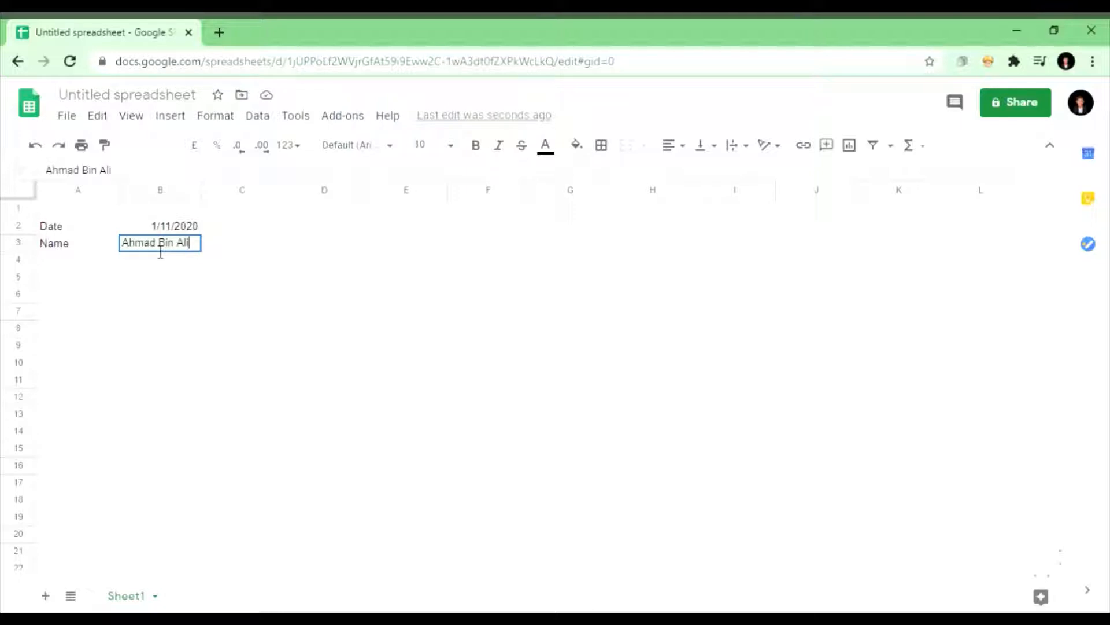
key("Return")
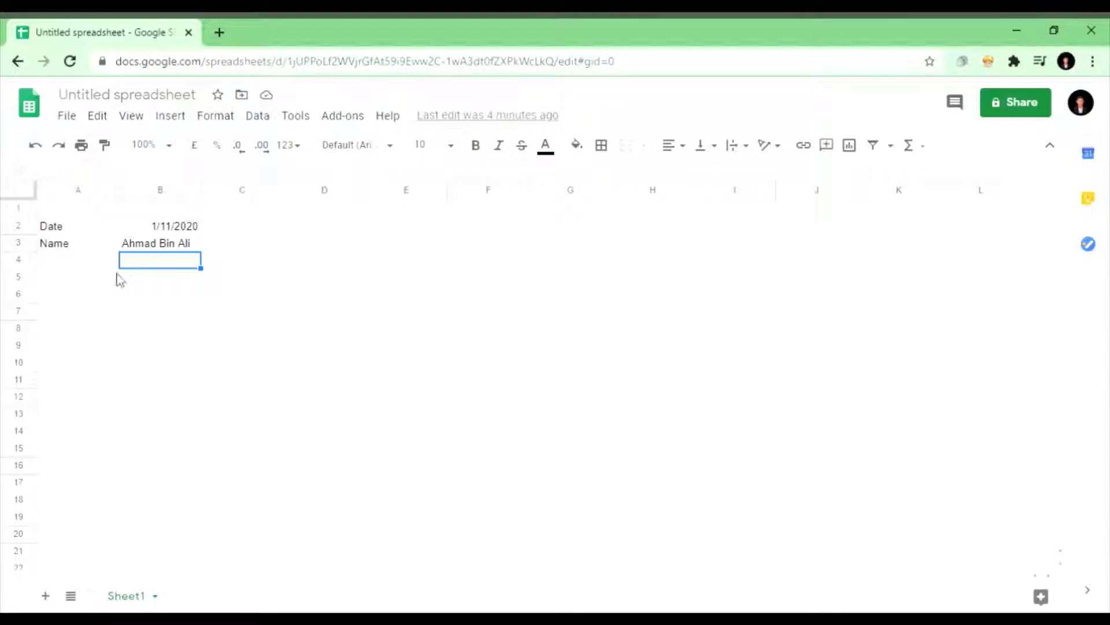
Step: Enter the headers Day, Time-In, Time-Out and Hours across A6:D6
left_click(86, 299)
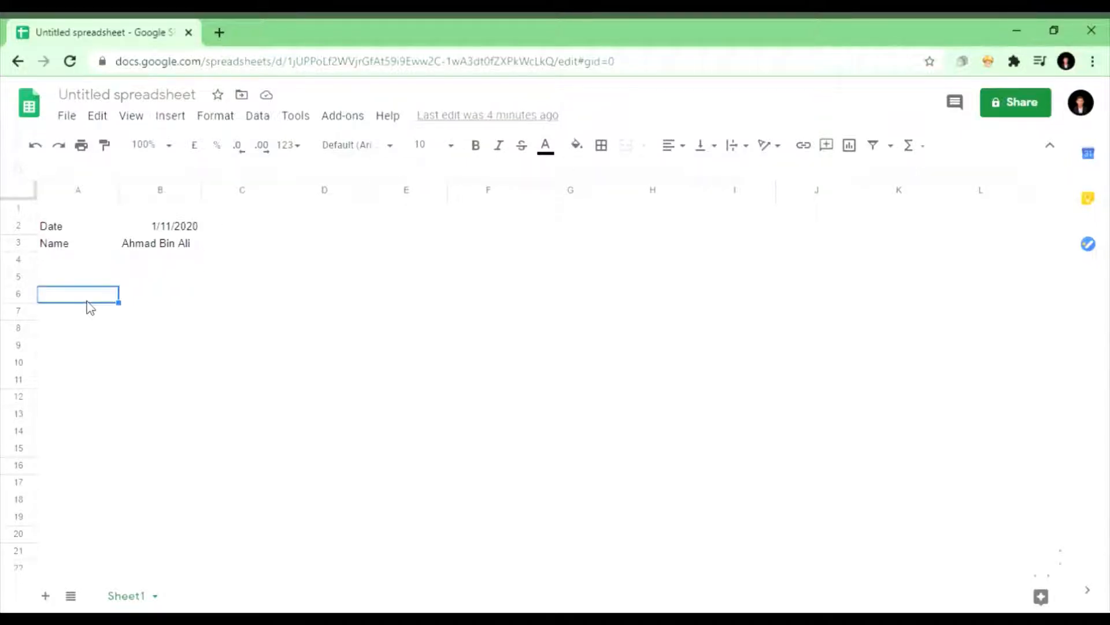
type("Day")
left_click(166, 301)
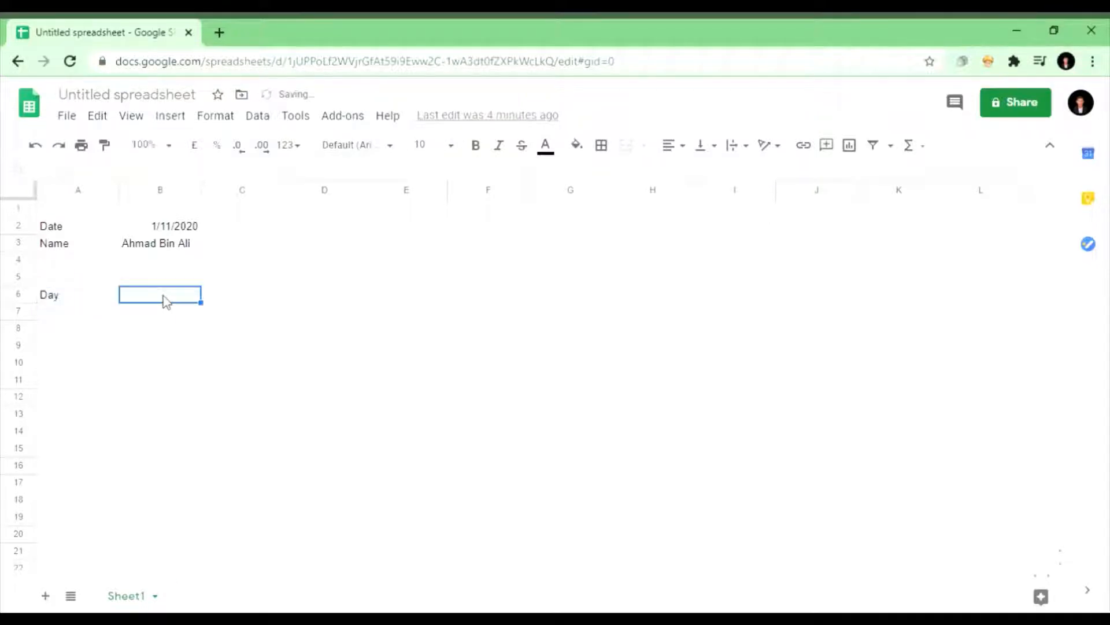
type("Time")
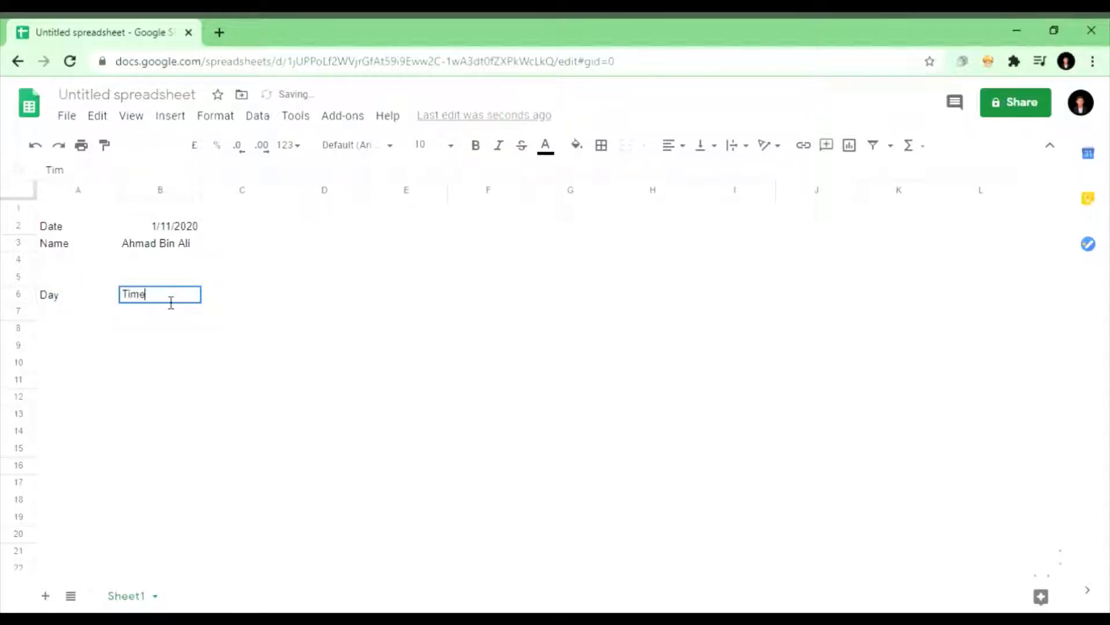
type("-In")
left_click(230, 301)
type("T")
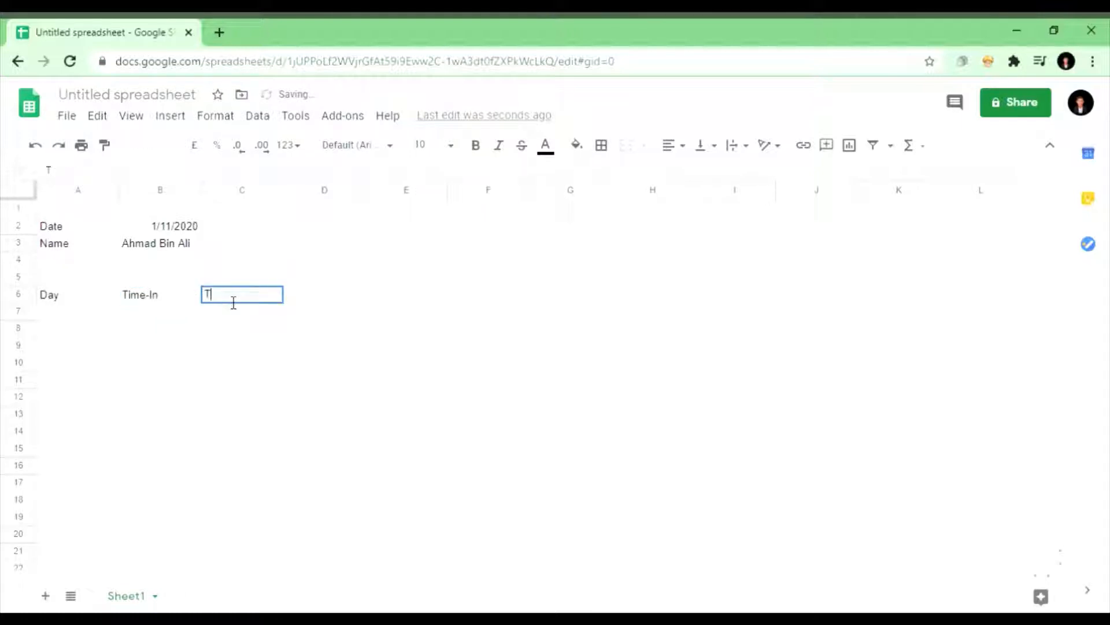
type("ime-Out")
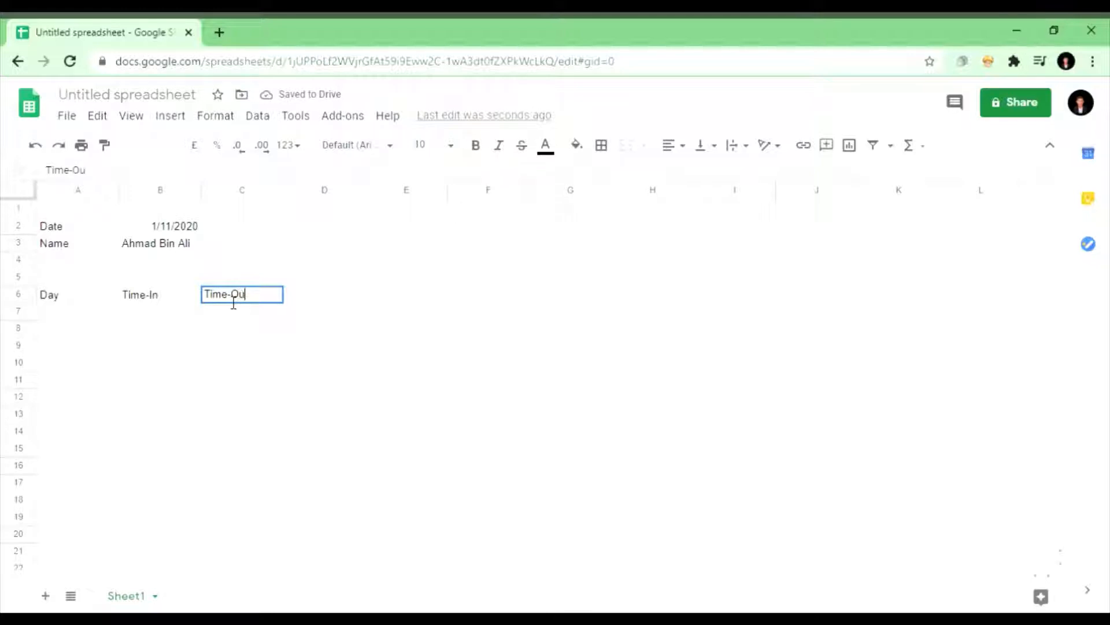
left_click(338, 296)
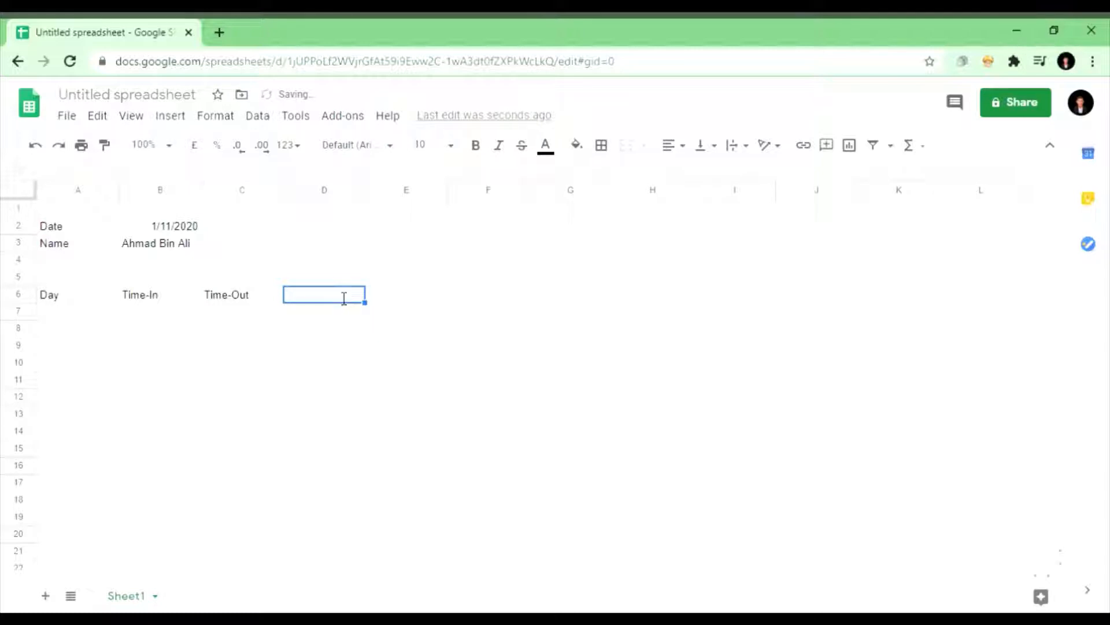
type("Hours")
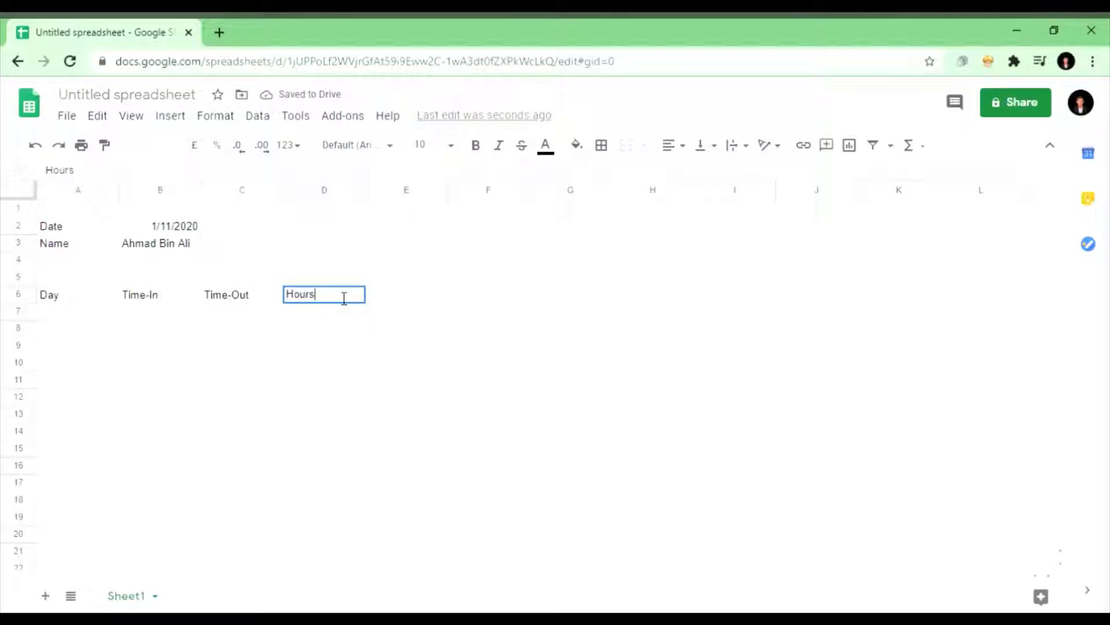
left_click(341, 300)
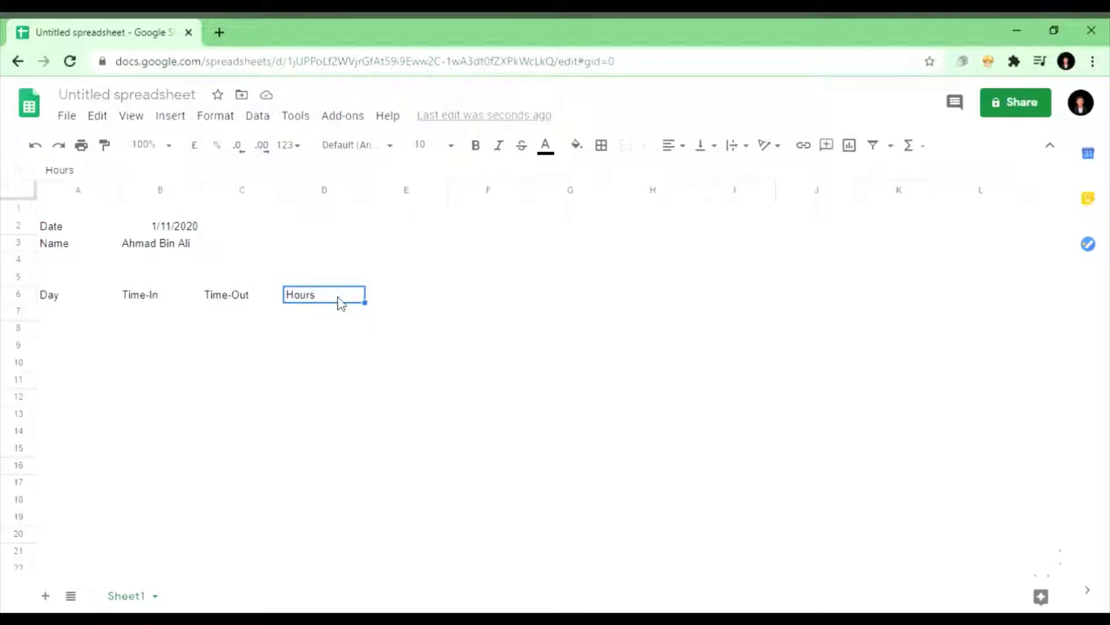
Step: Type Monday in A7 and fill the weekdays down to Sunday in A13
left_click(108, 318)
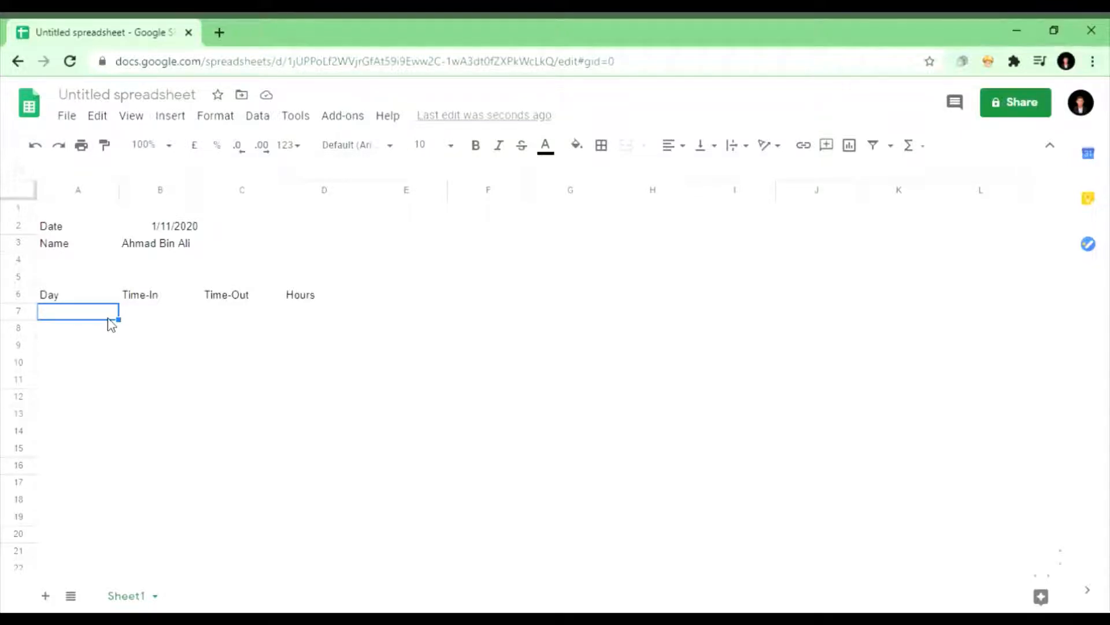
type("Monda")
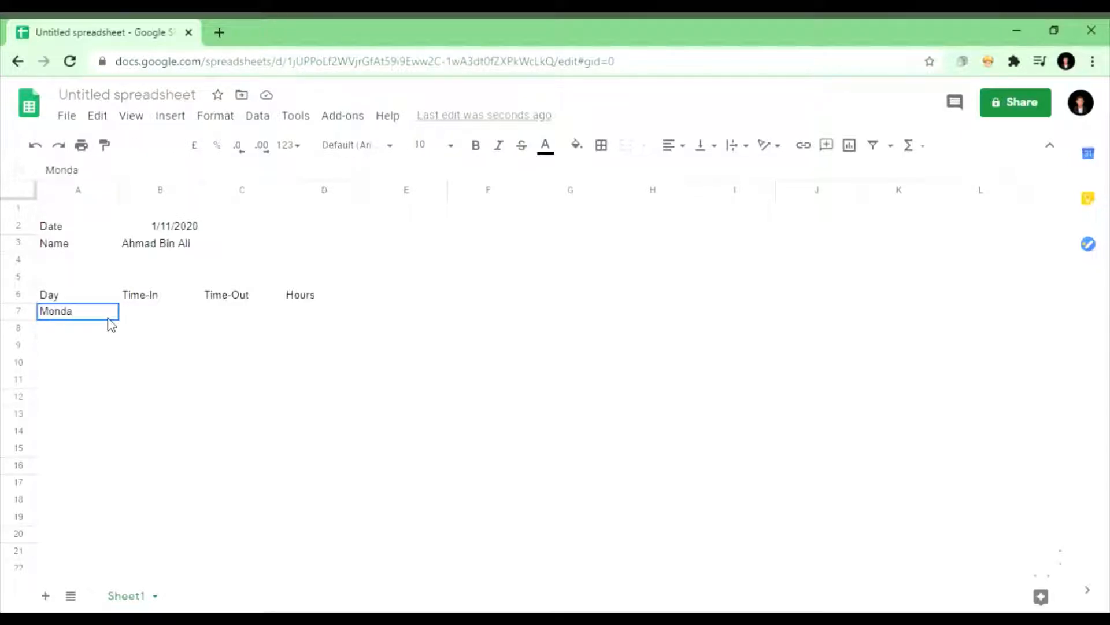
type("y")
left_click(110, 334)
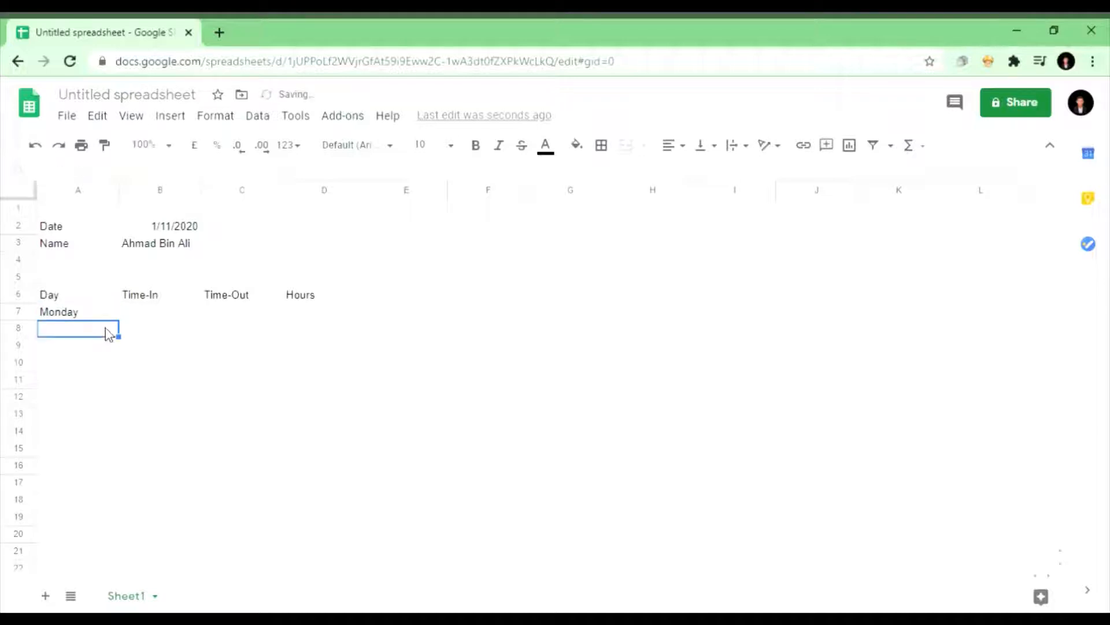
left_click(108, 321)
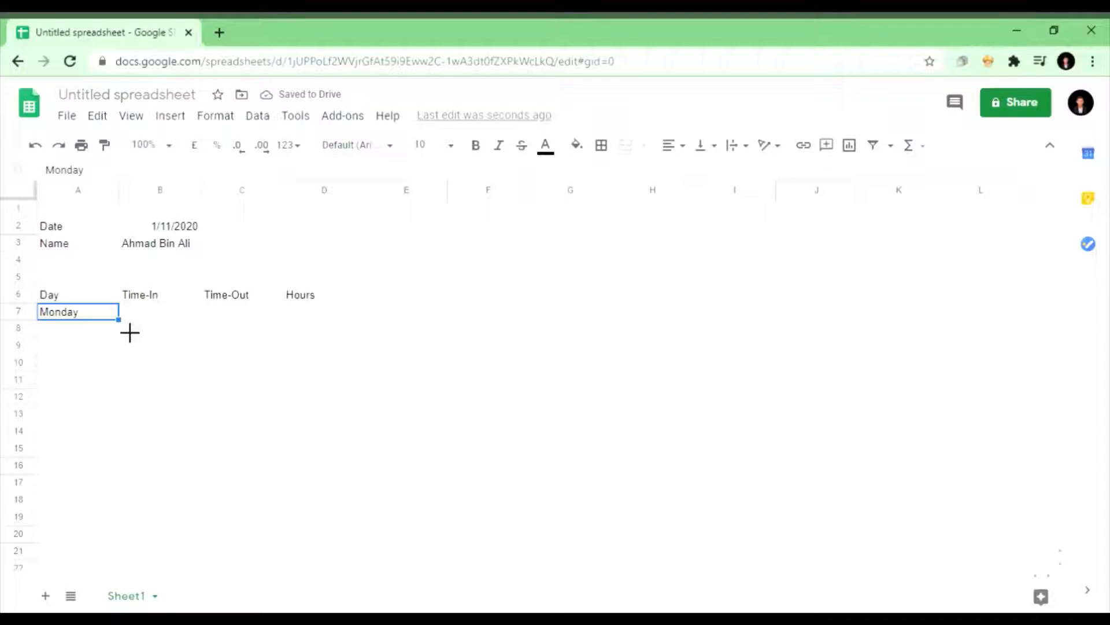
left_click_drag(130, 332, 120, 420)
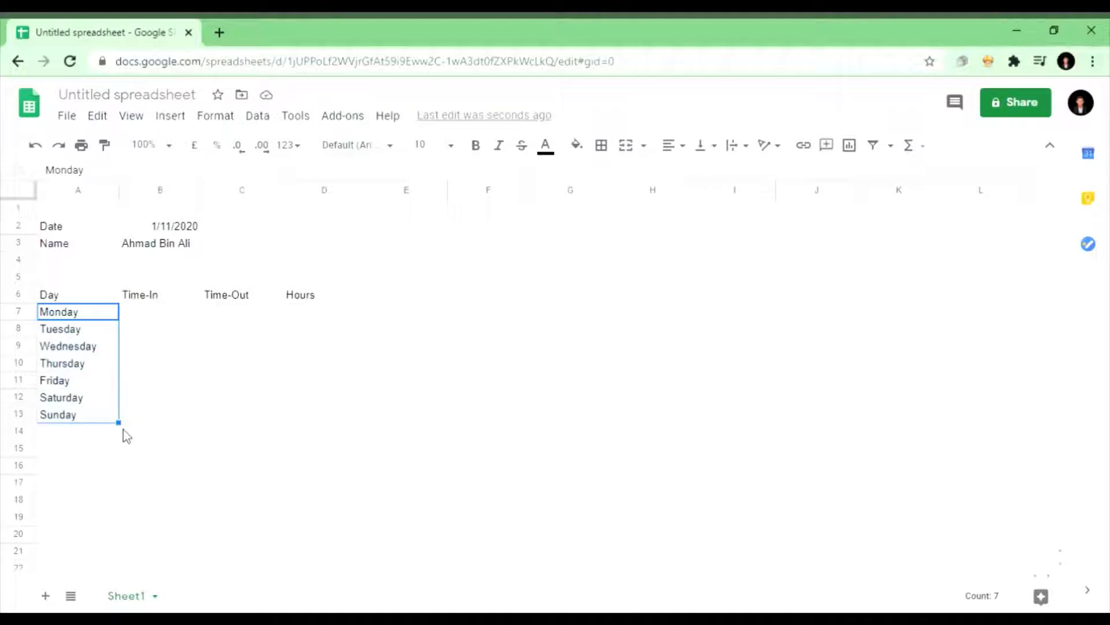
left_click(125, 434)
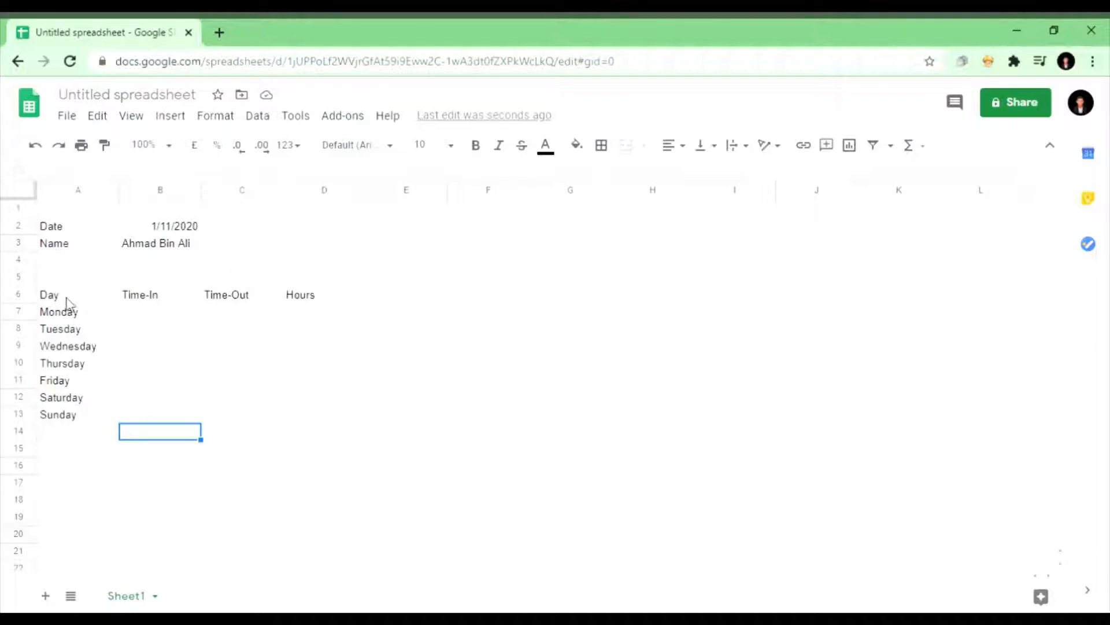
Step: Apply all borders to the table range A6:D13
left_click_drag(67, 301, 322, 416)
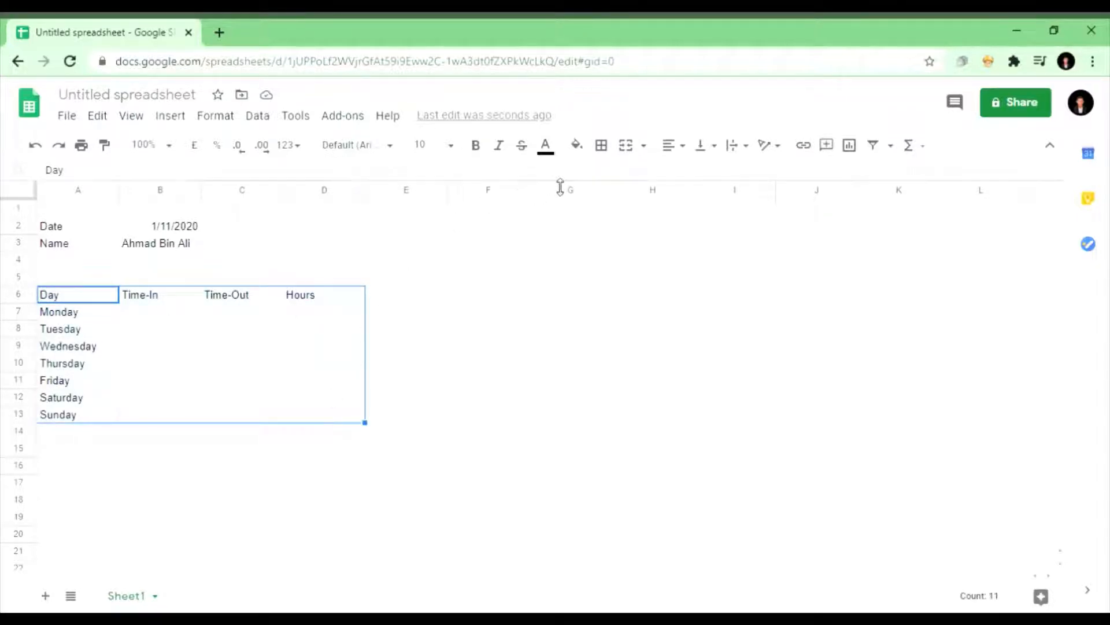
left_click(614, 154)
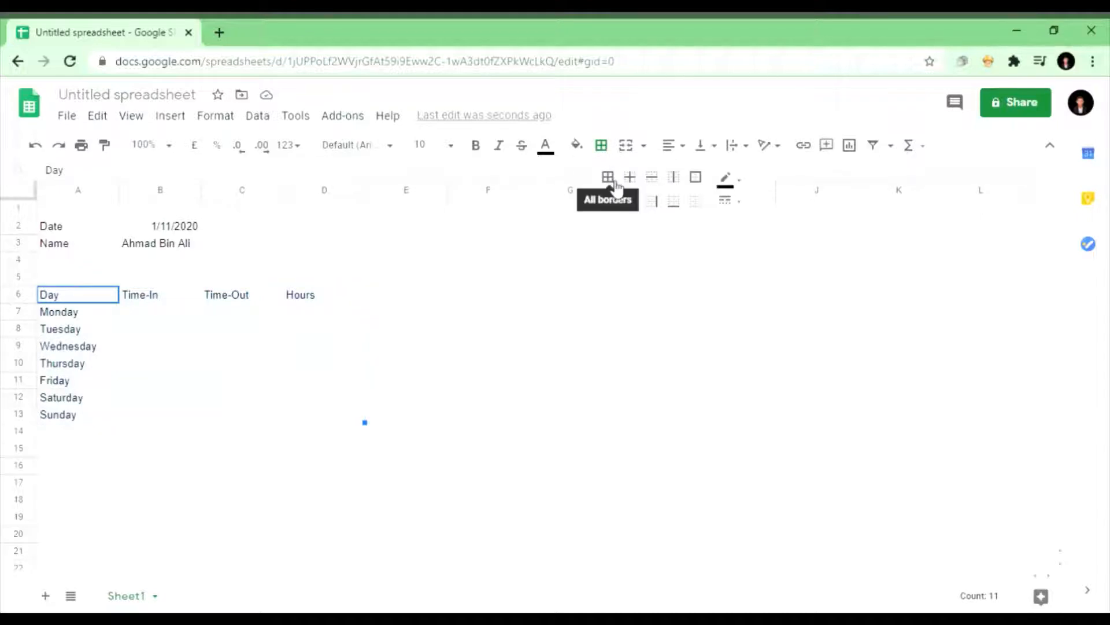
left_click(614, 181)
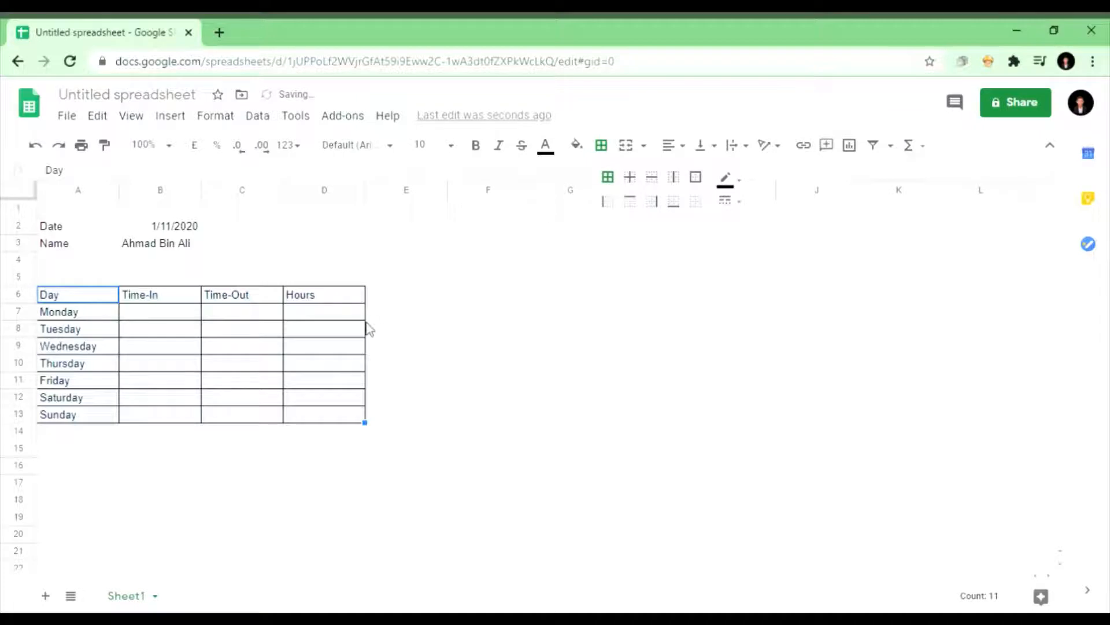
left_click(109, 301)
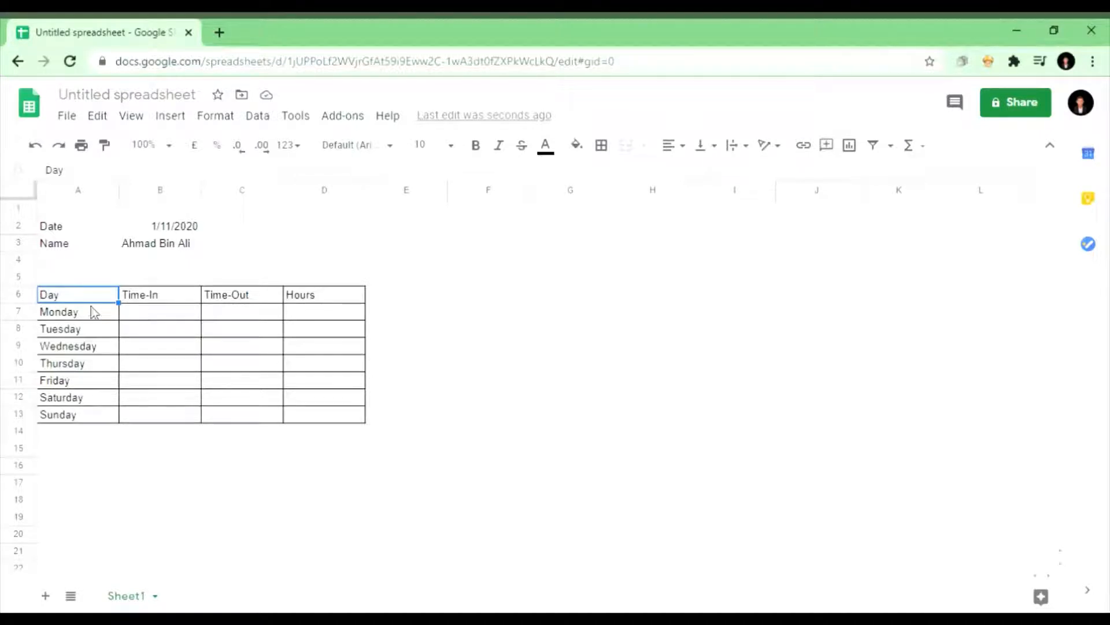
Step: Fill the header row A6:D6 with cyan
left_click(126, 297, "shift")
left_click(306, 299, "shift")
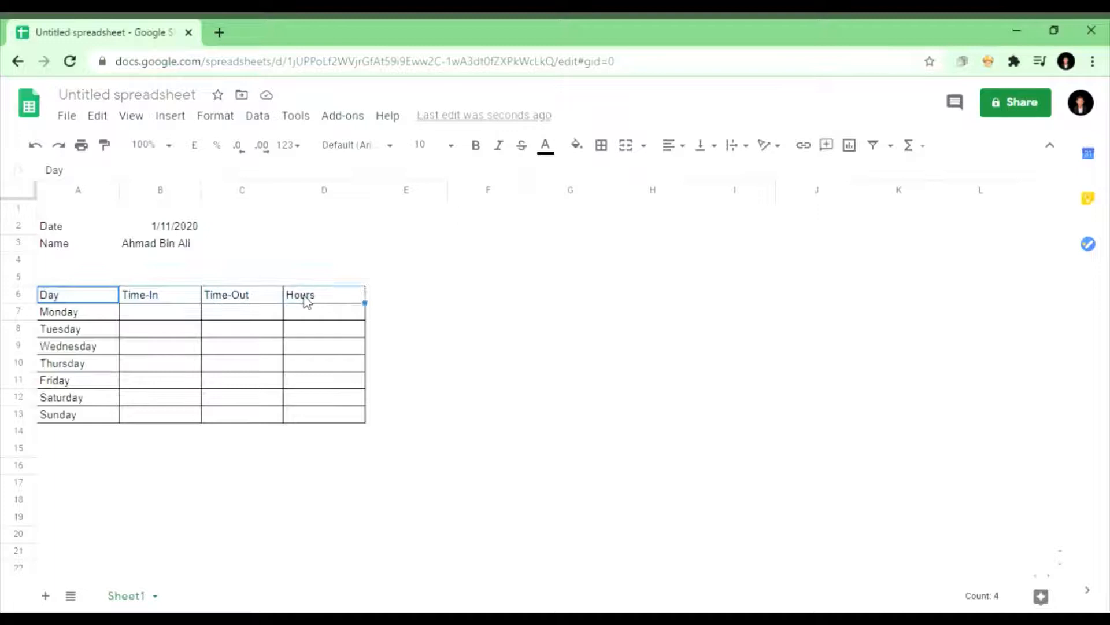
left_click(575, 147)
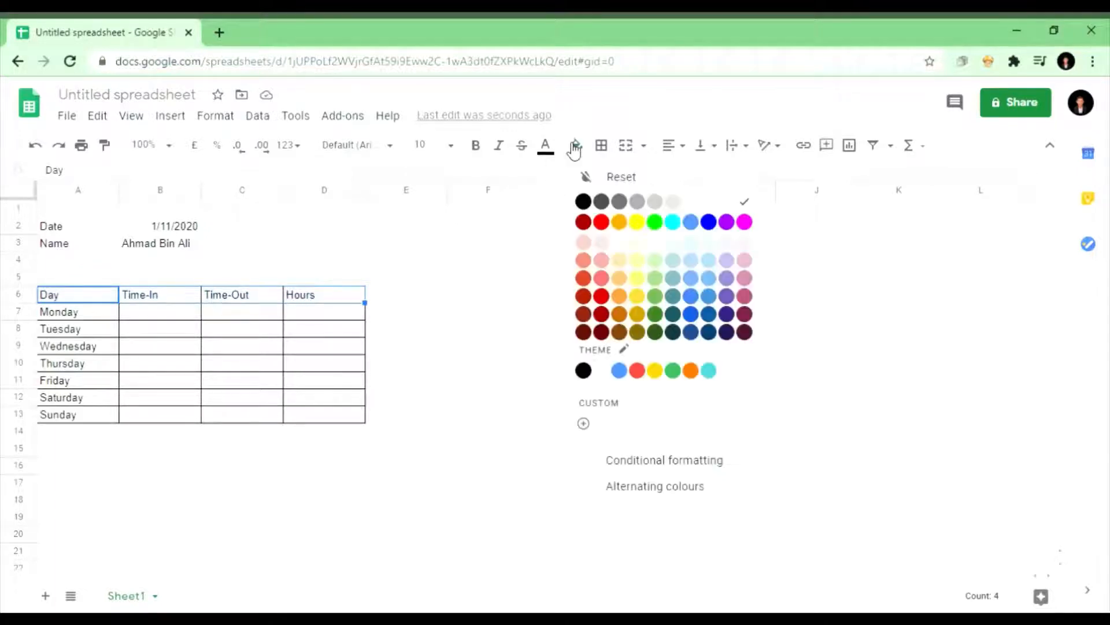
left_click(675, 222)
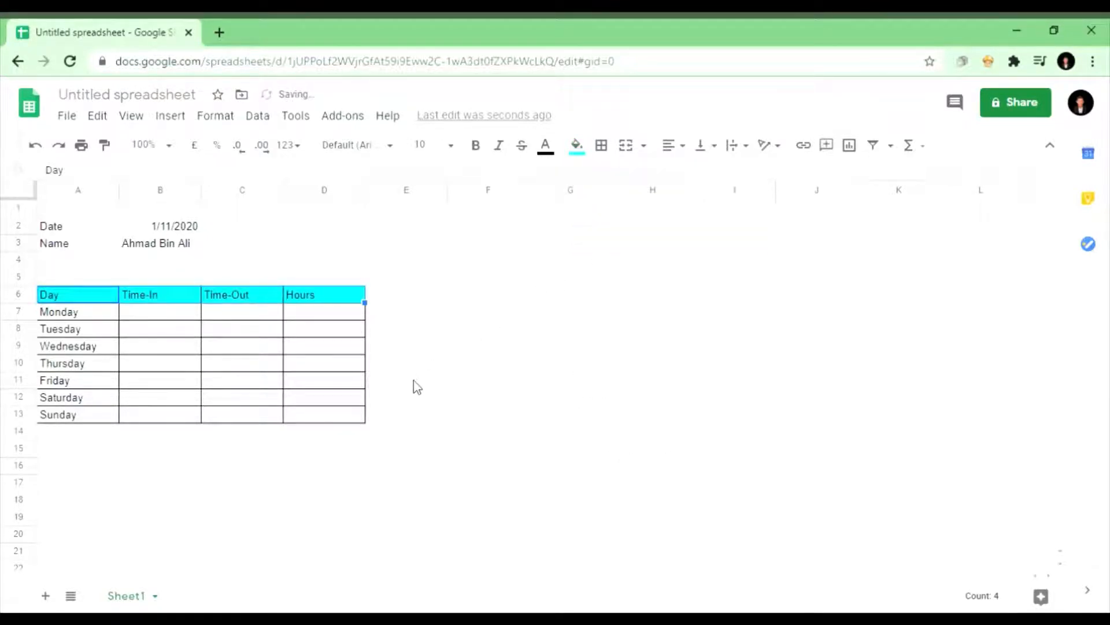
left_click(389, 413)
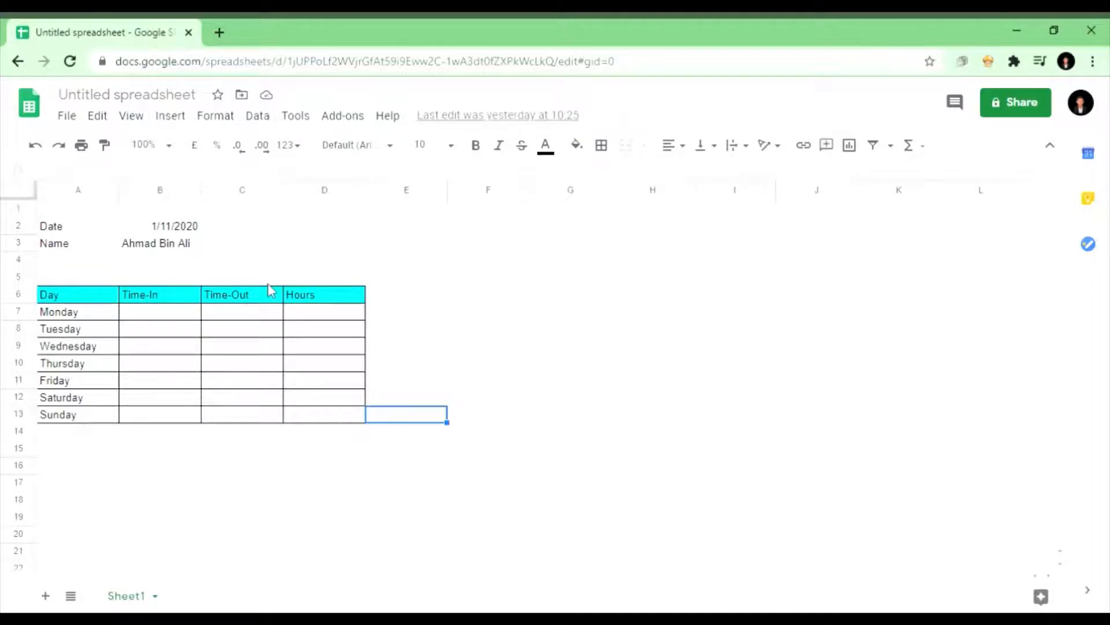
Step: Enter 9:00am as the Time-In for Monday, Tuesday and Wednesday
left_click(175, 317)
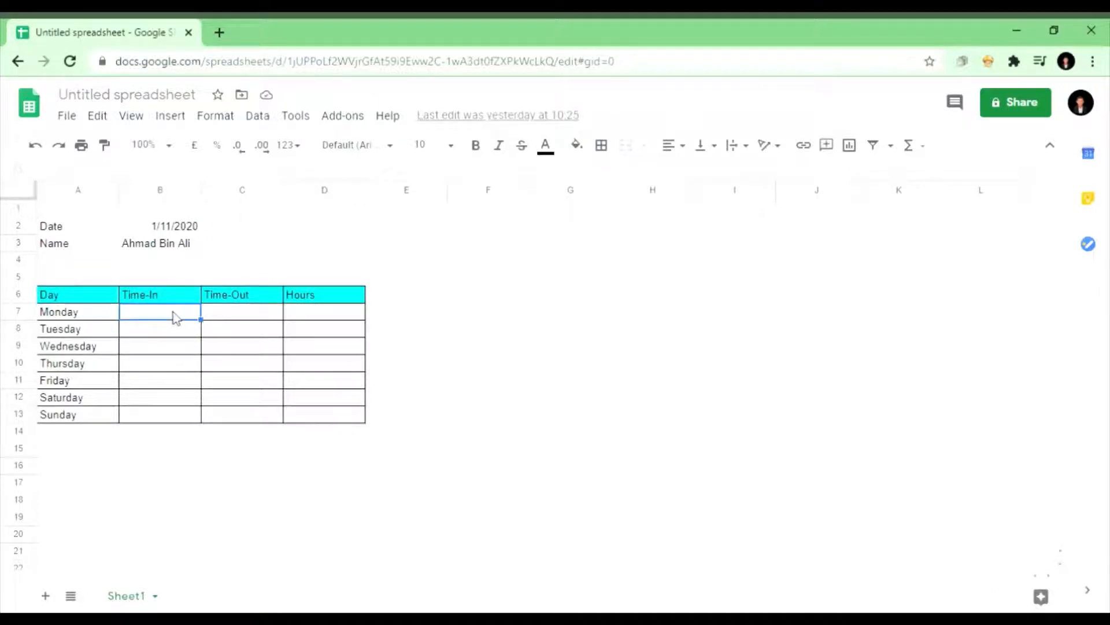
type("9:00am")
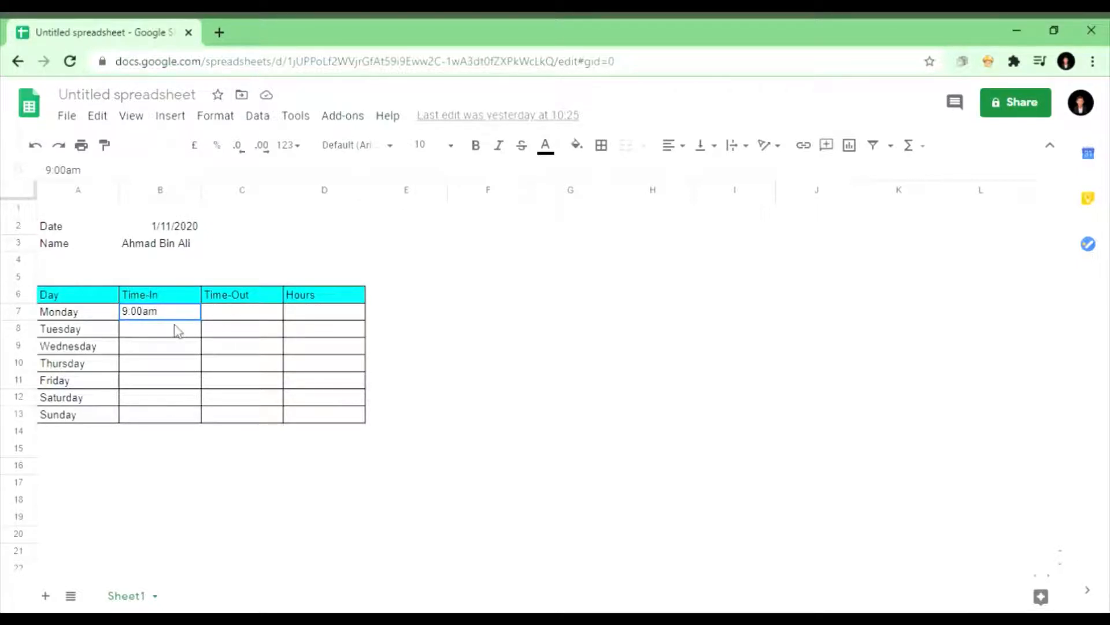
key("Return")
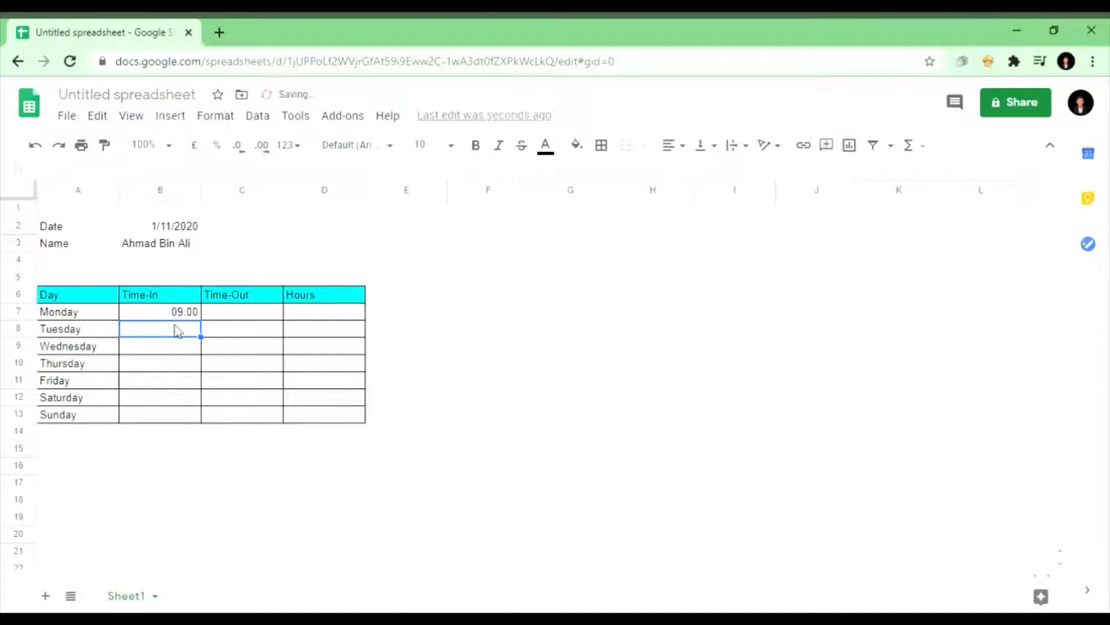
type("9:00am")
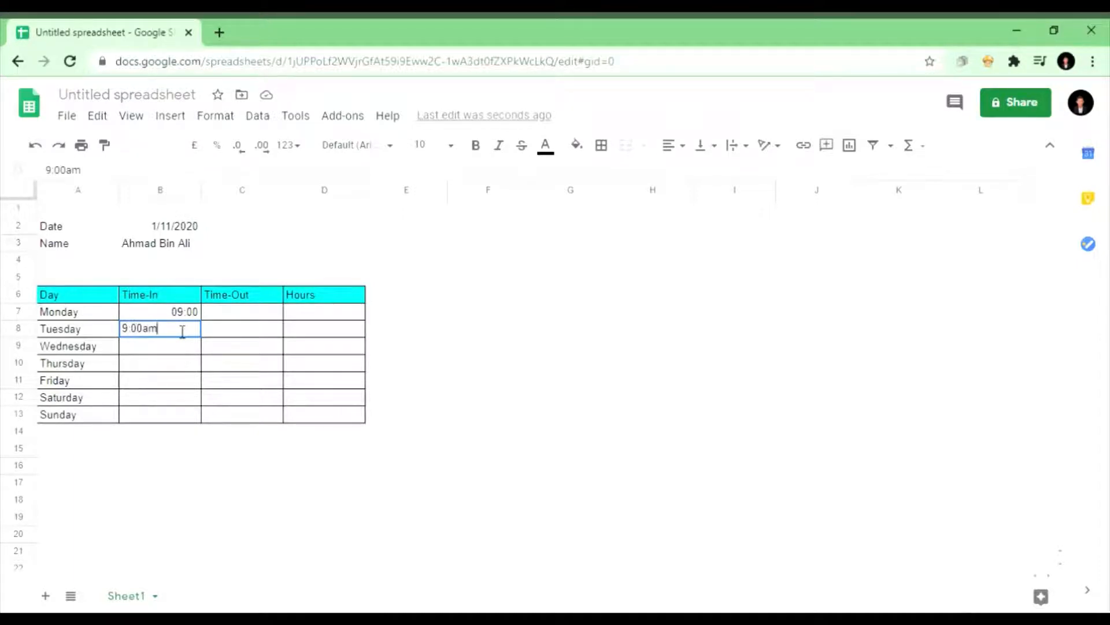
key("Return")
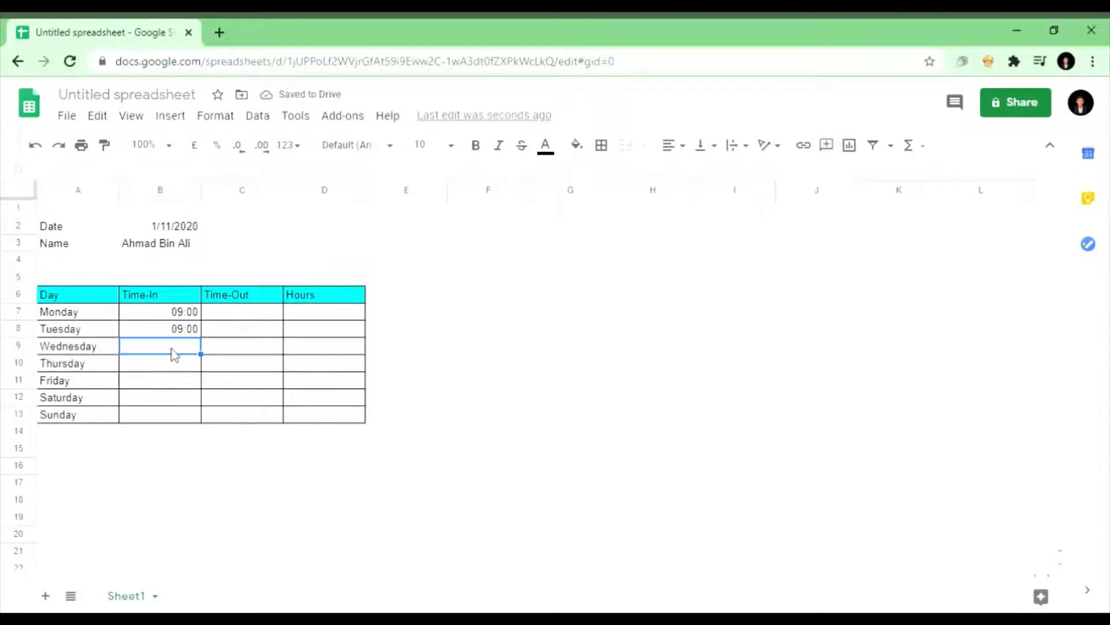
type("9 :00am")
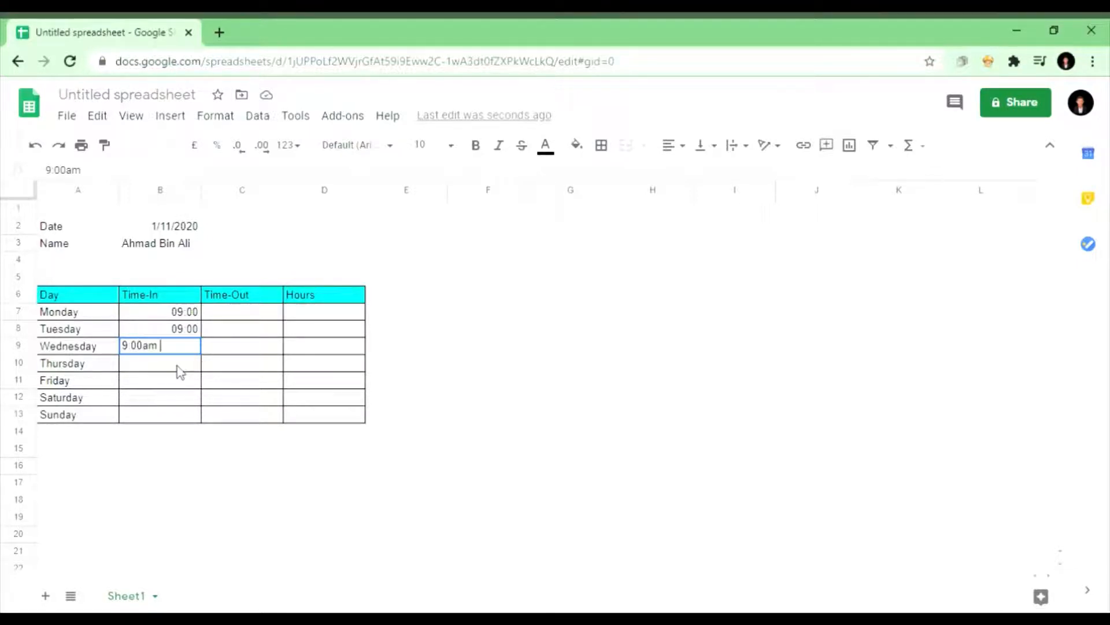
left_click(178, 370)
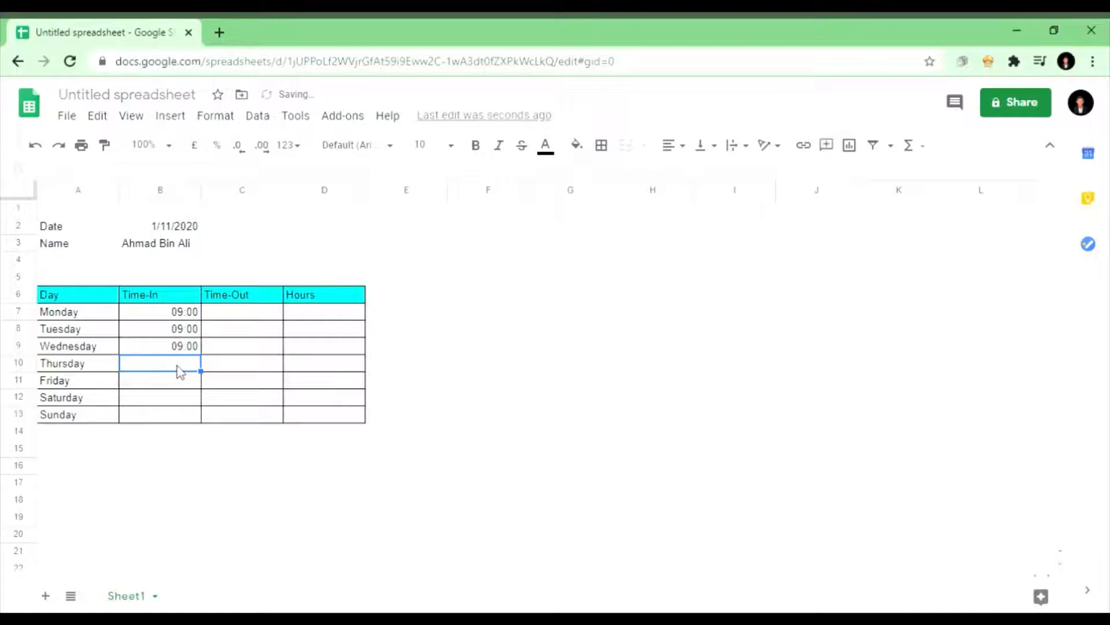
Step: Enter 12:00pm as the Time-In for Thursday and Friday
type("12")
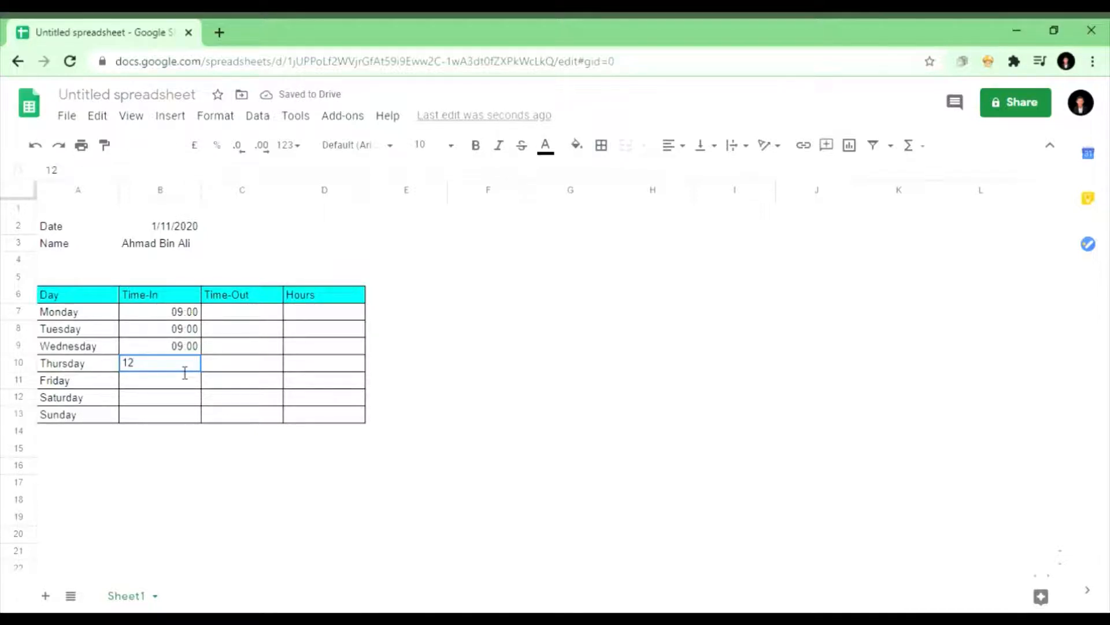
type(":00pm")
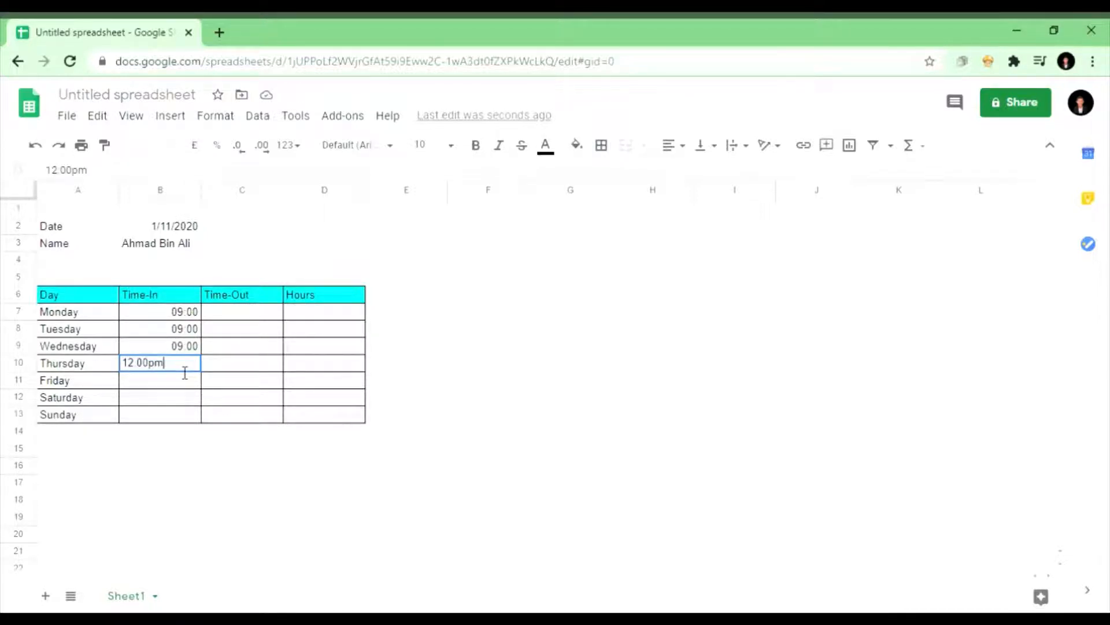
key("Return")
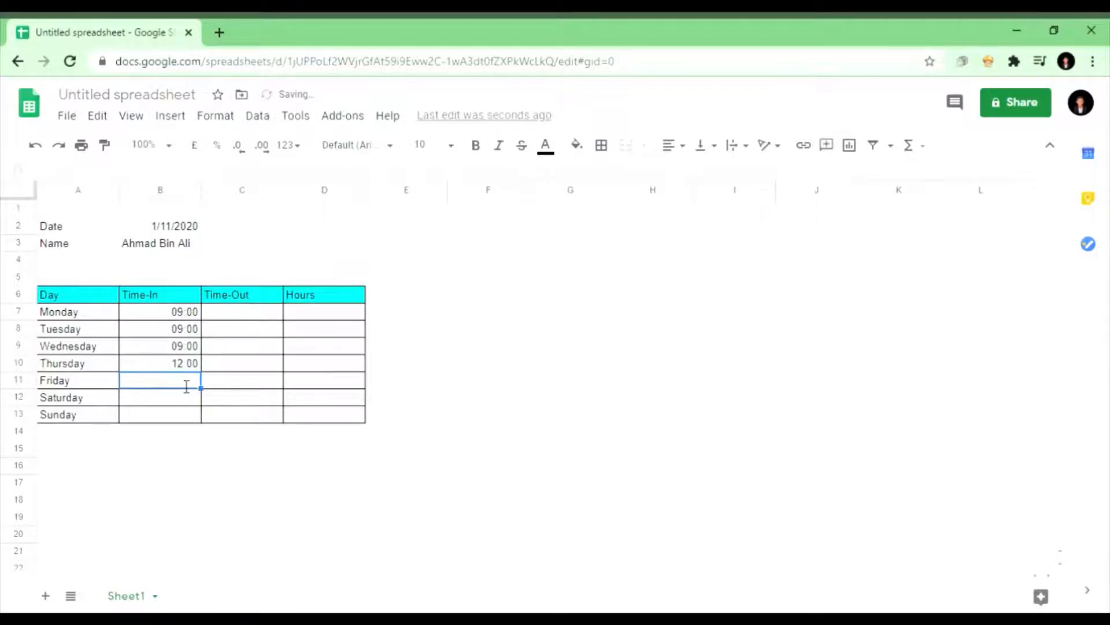
type("12")
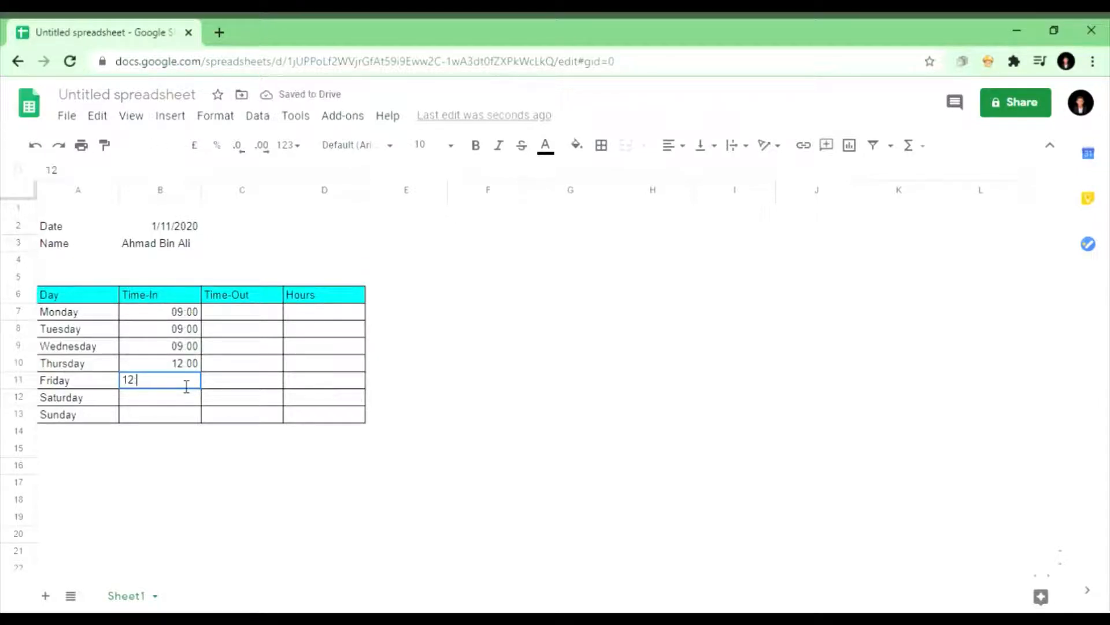
type(":00pm")
left_click(183, 398)
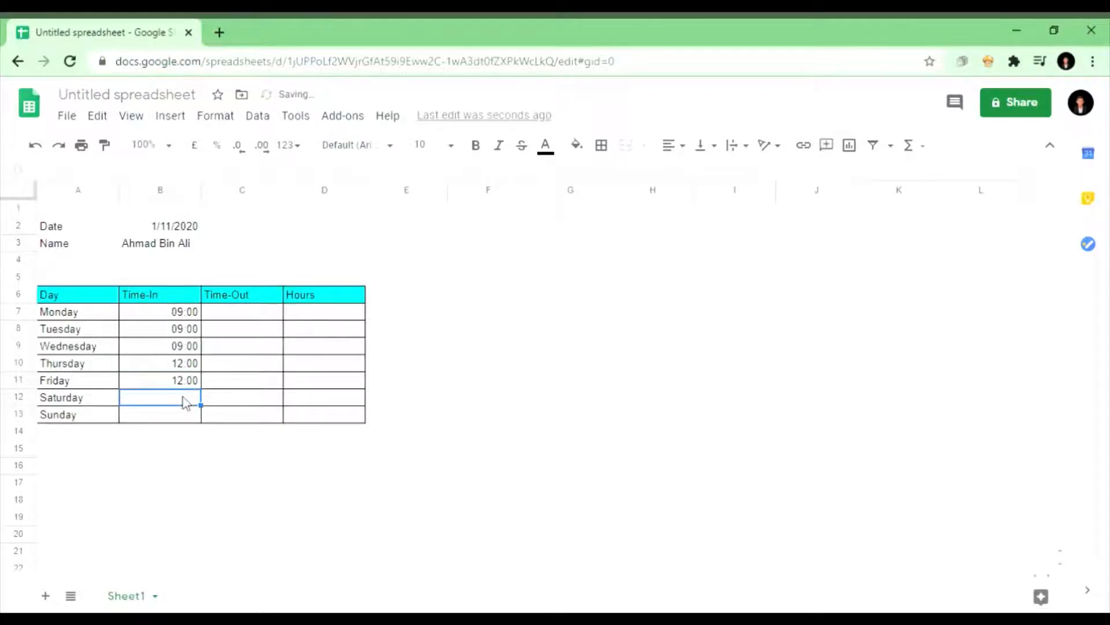
Step: Enter 10:00am as the Time-In for Saturday and Sunday, correcting the mistyped B12 entry
type("10")
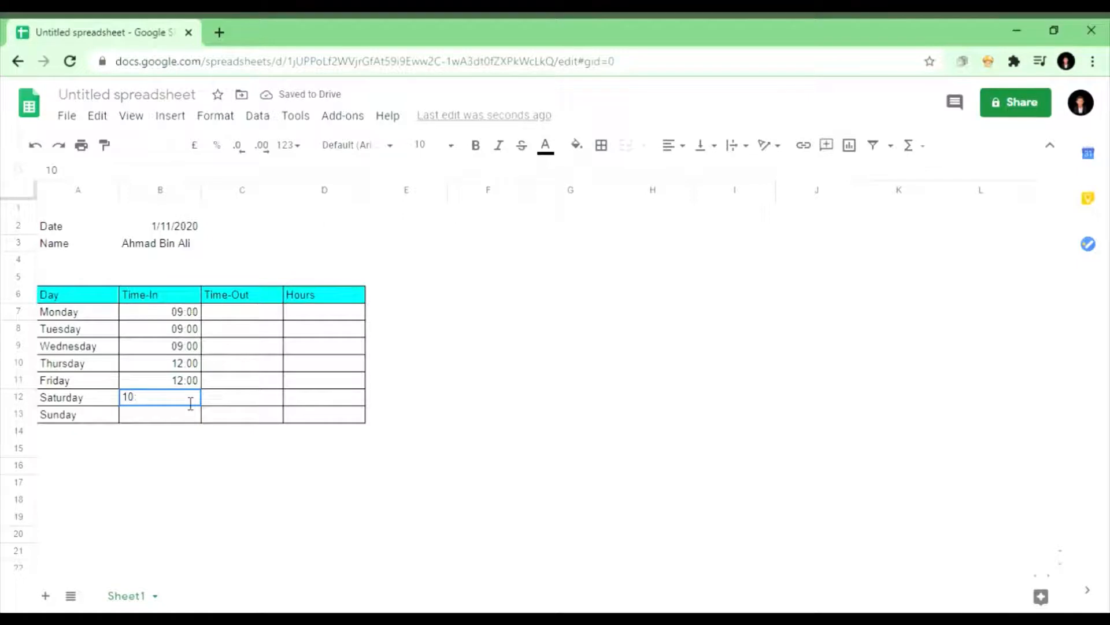
type(":am")
left_click(177, 420)
left_click(161, 403)
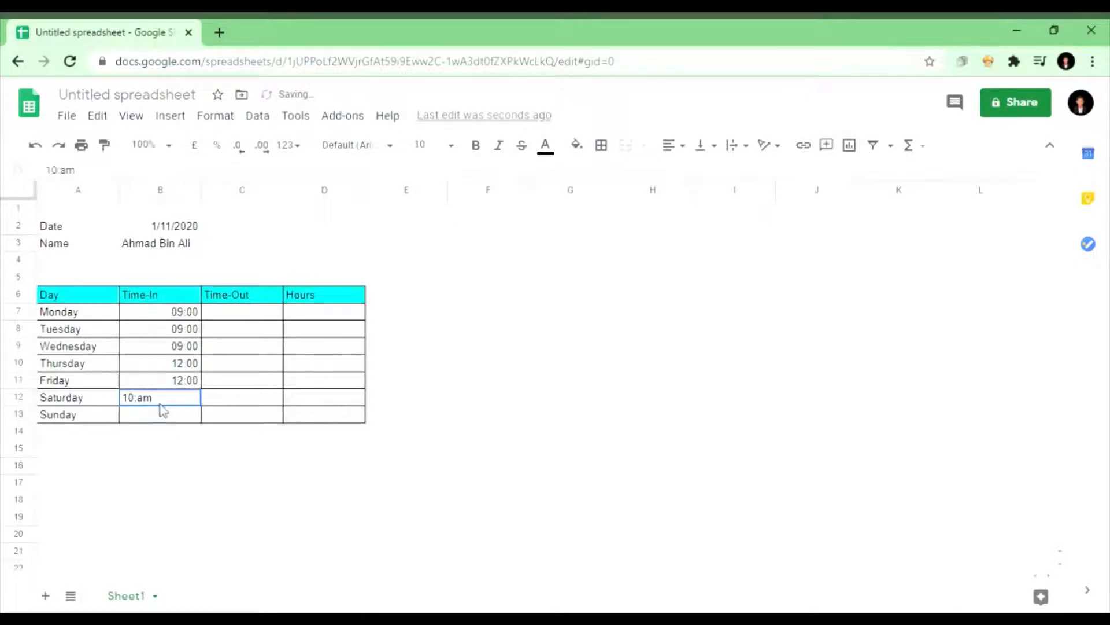
key("Delete")
type("10:00")
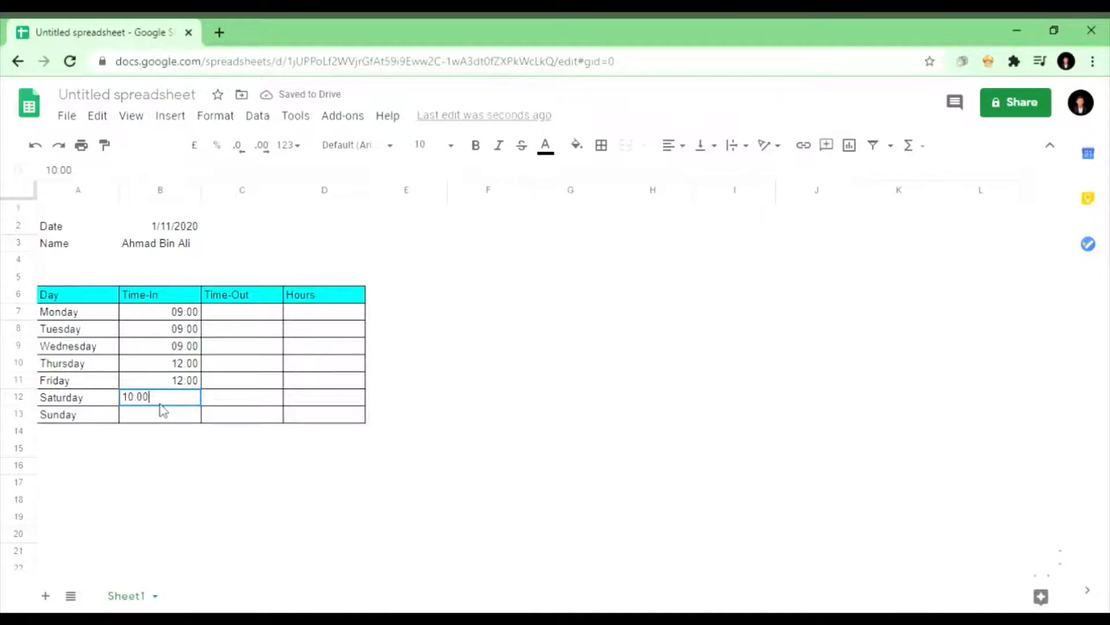
type("am")
left_click(165, 421)
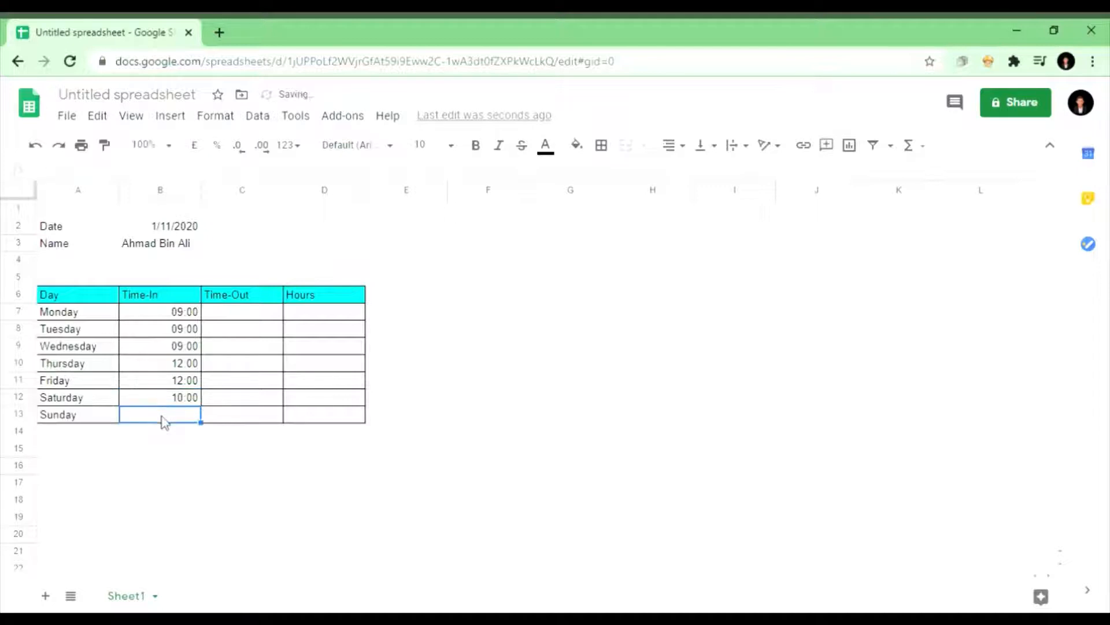
type("10:")
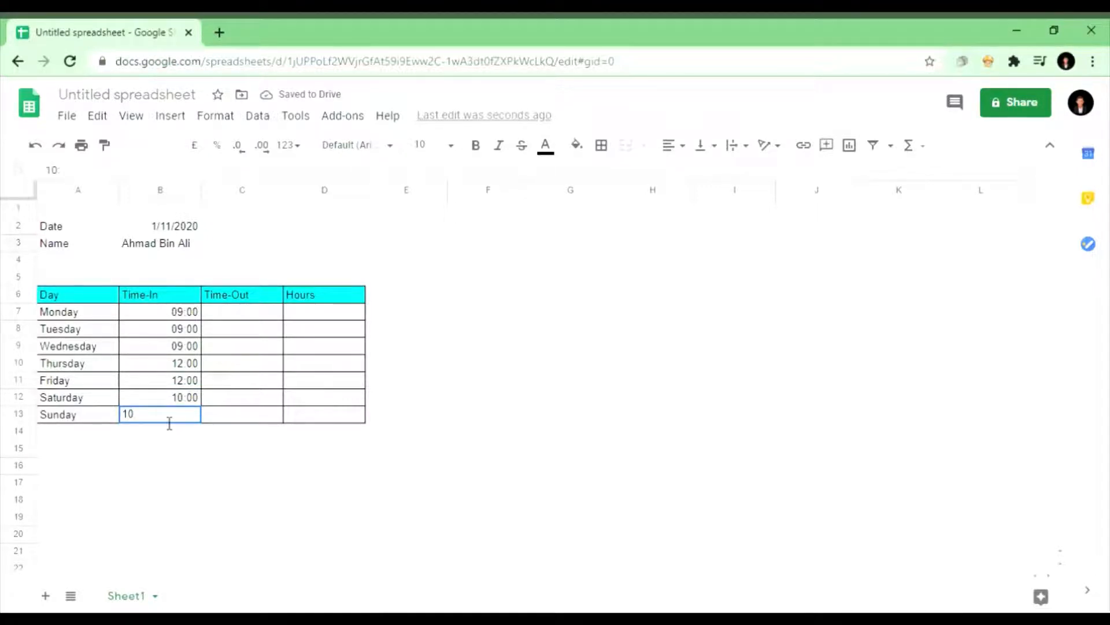
type("00am")
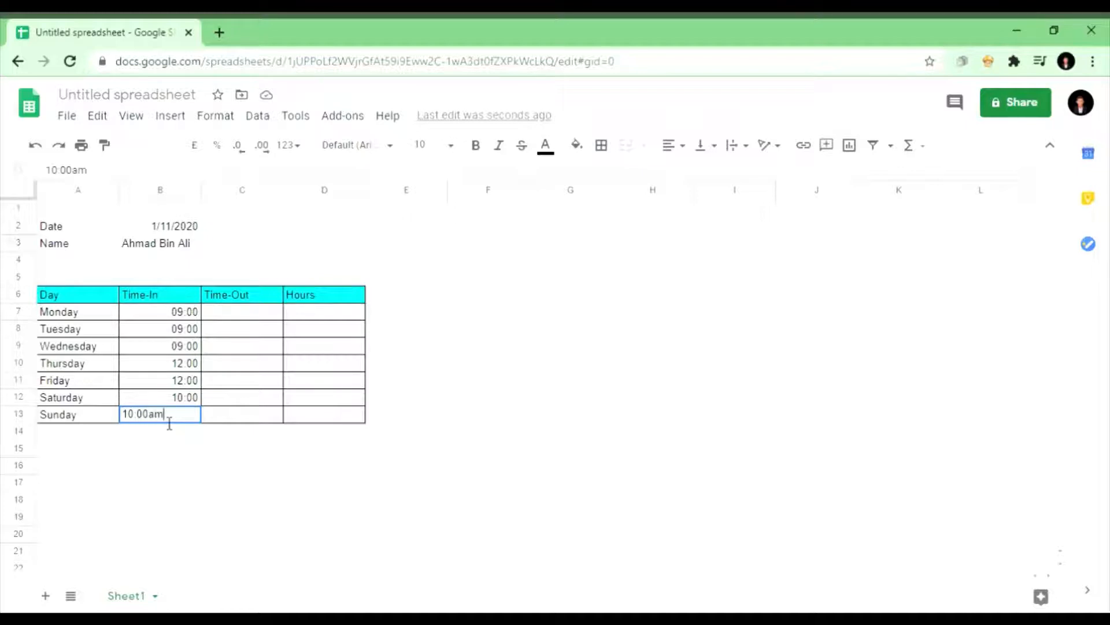
left_click(249, 317)
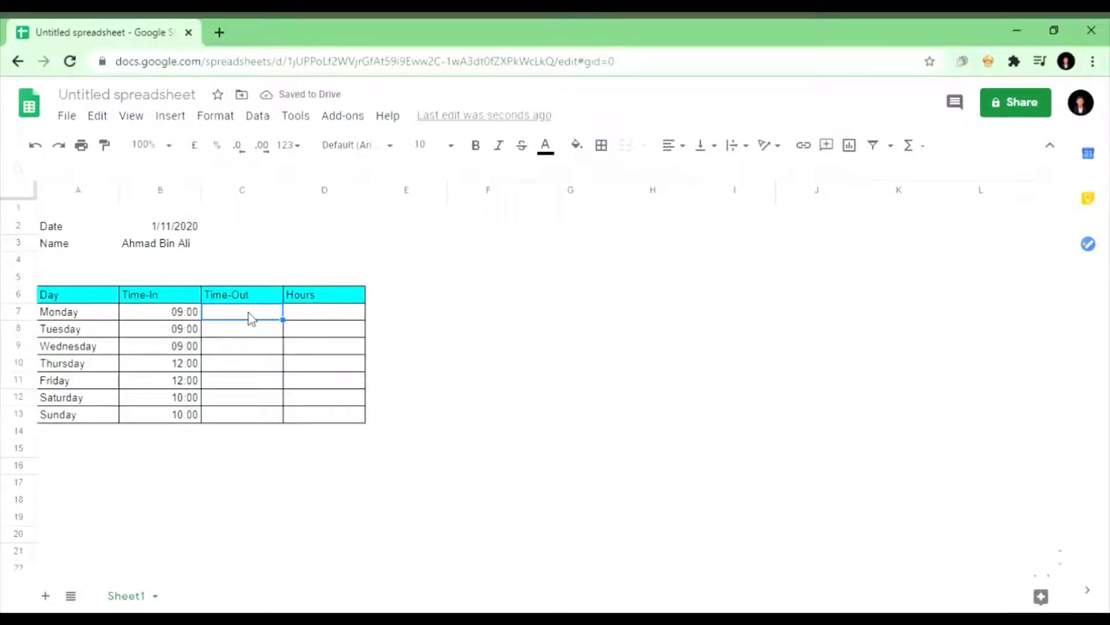
Step: Enter 5:00pm as the Time-Out for Monday through Wednesday
type("5:00pm")
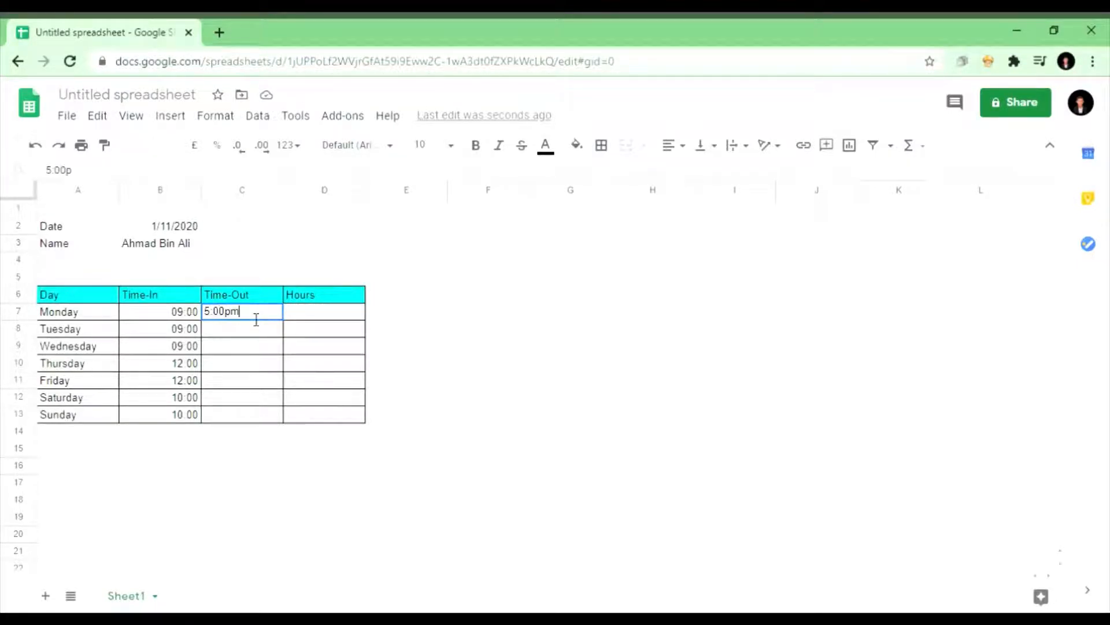
key("Return")
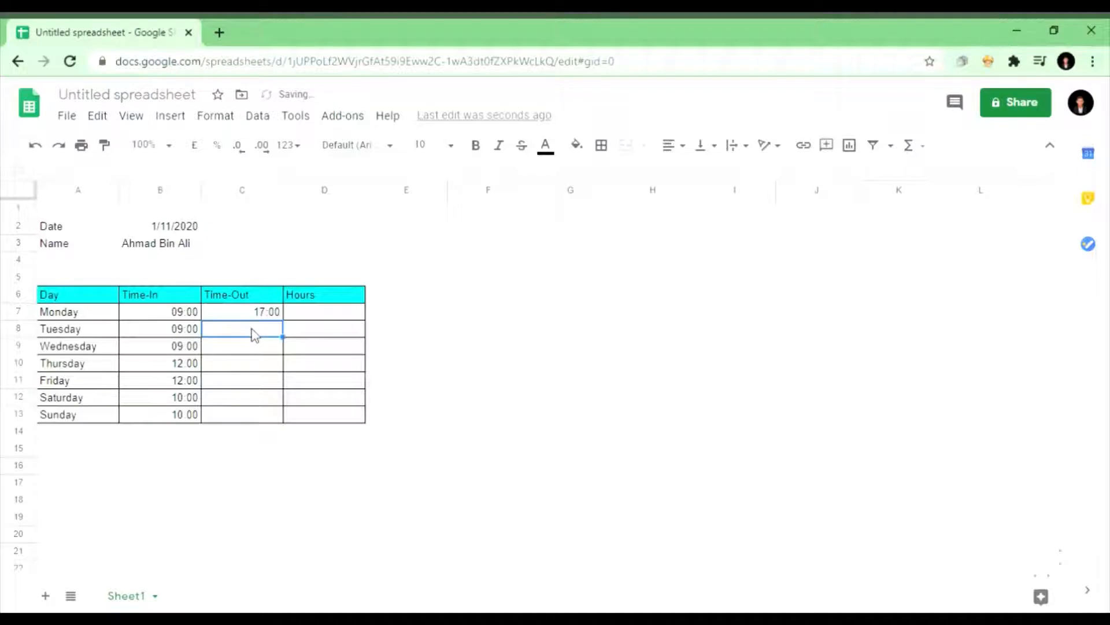
type("5:0")
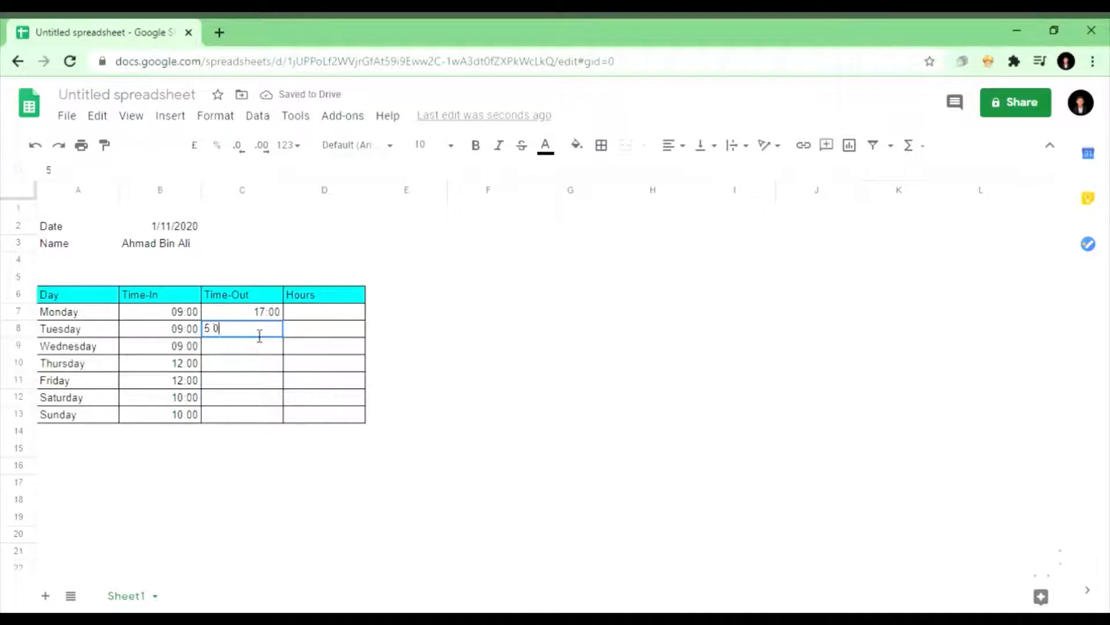
type("0pm")
left_click(258, 350)
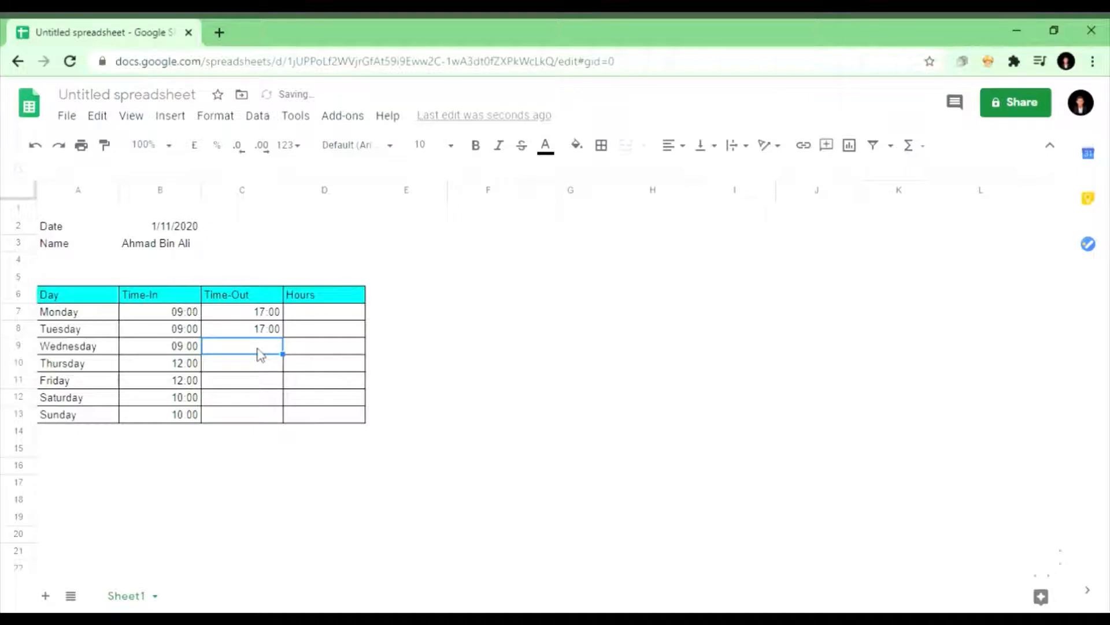
type("5")
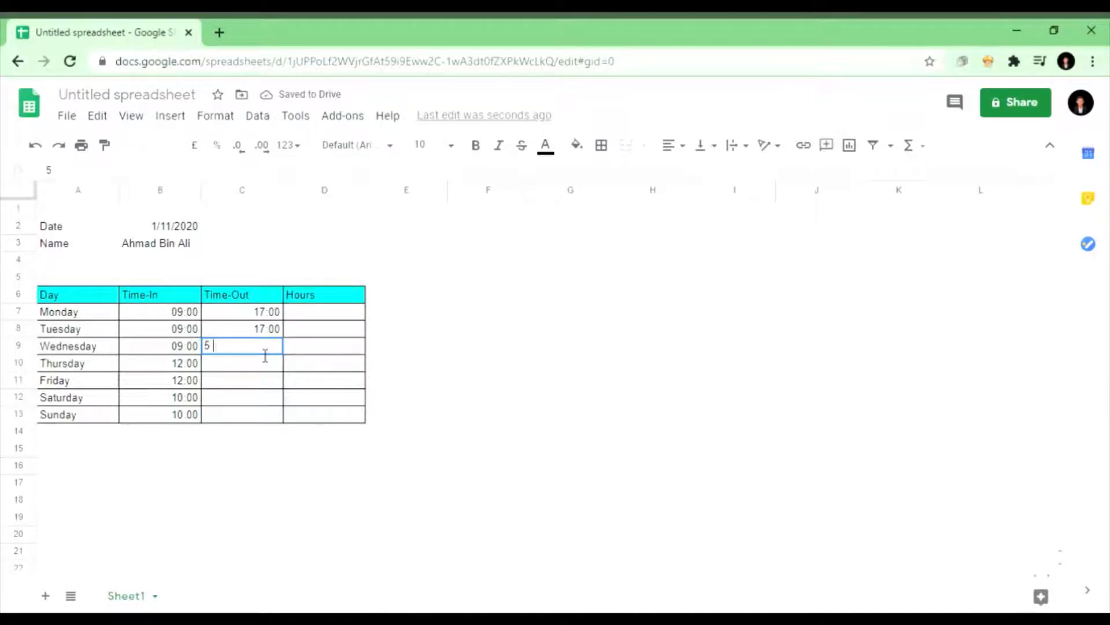
type(":00pm")
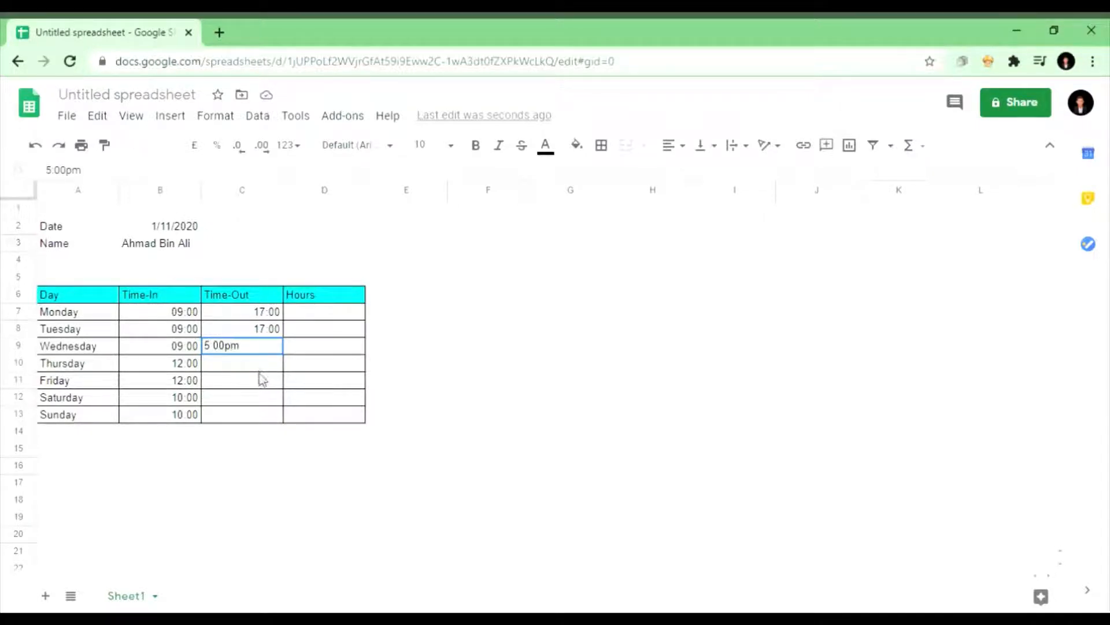
key("Return")
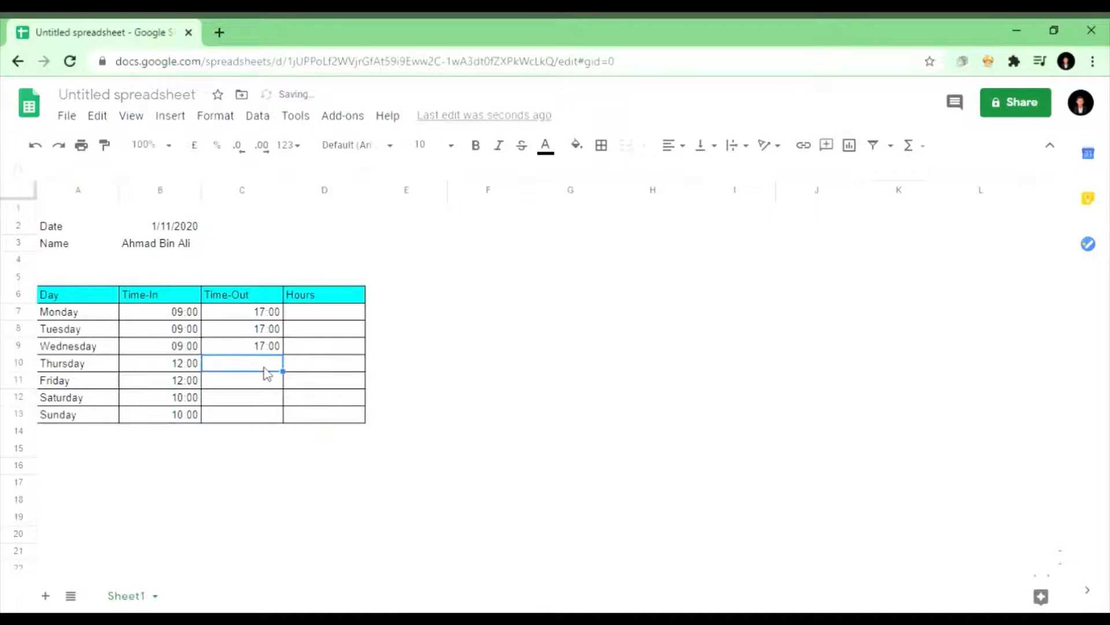
Step: Enter Time-Out 6:00pm for Thursday and Friday and 8:00pm for Saturday and Sunday
type("6:00pm")
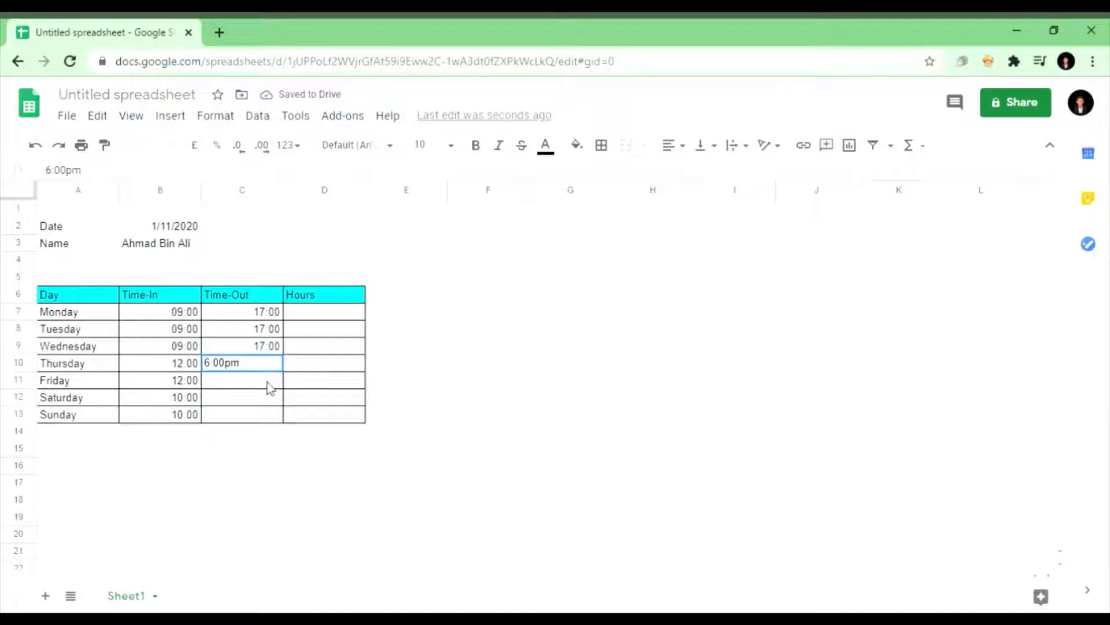
key("Return")
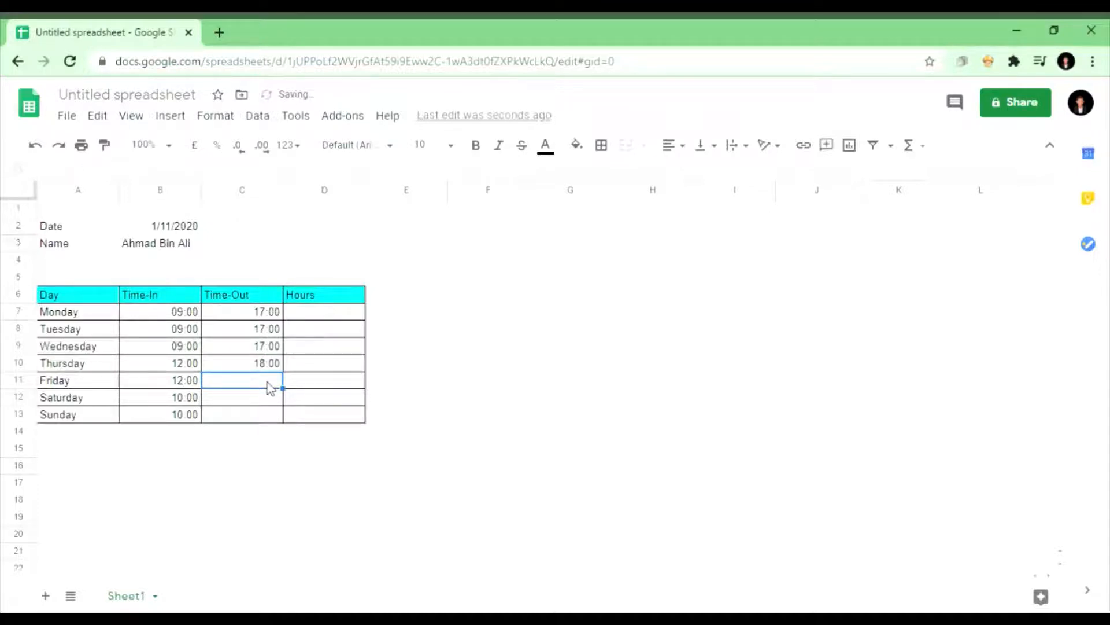
type("6:00pm")
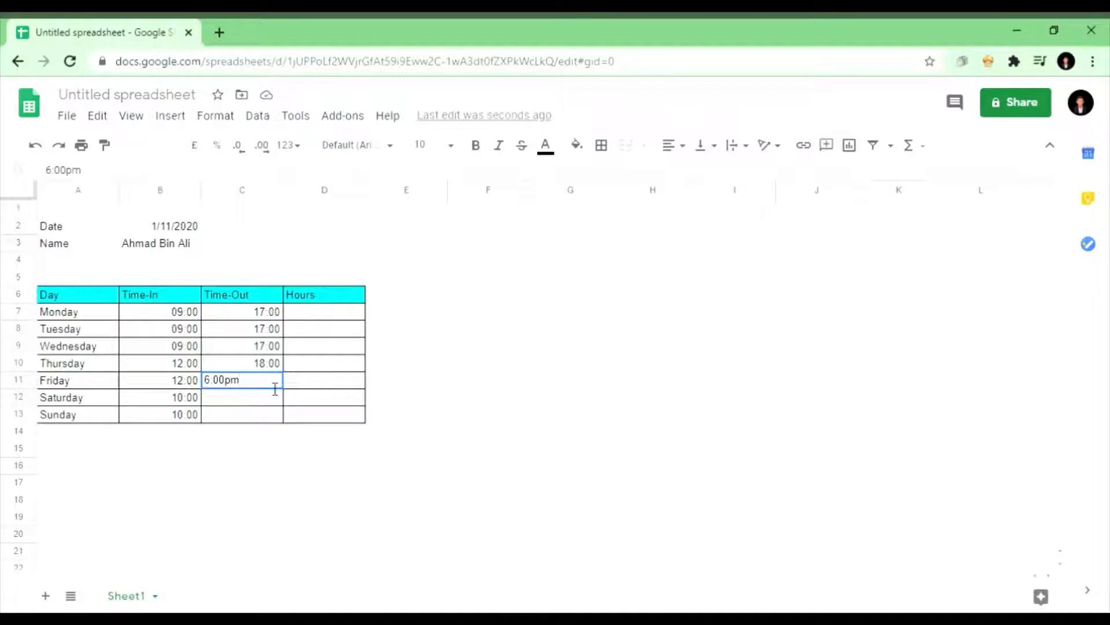
key("Return")
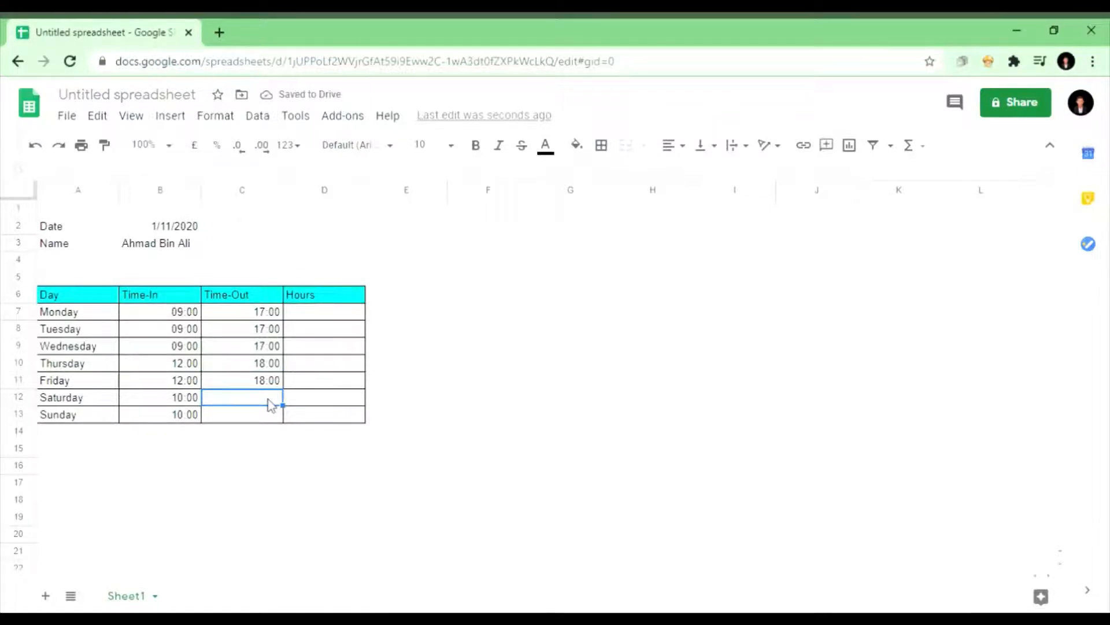
type("8:00pm")
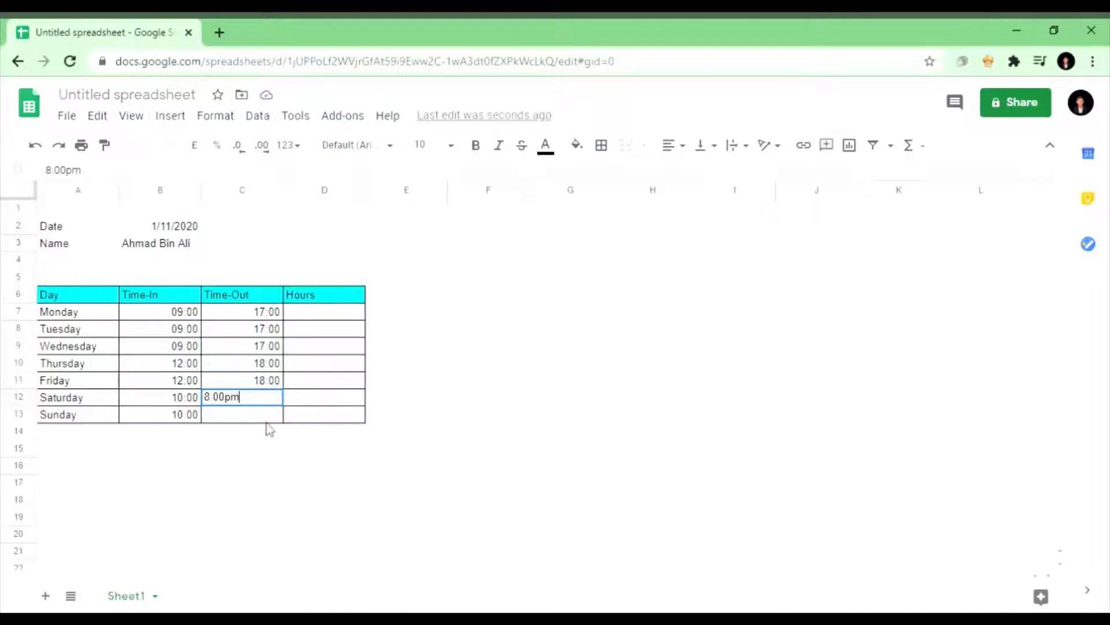
key("Return")
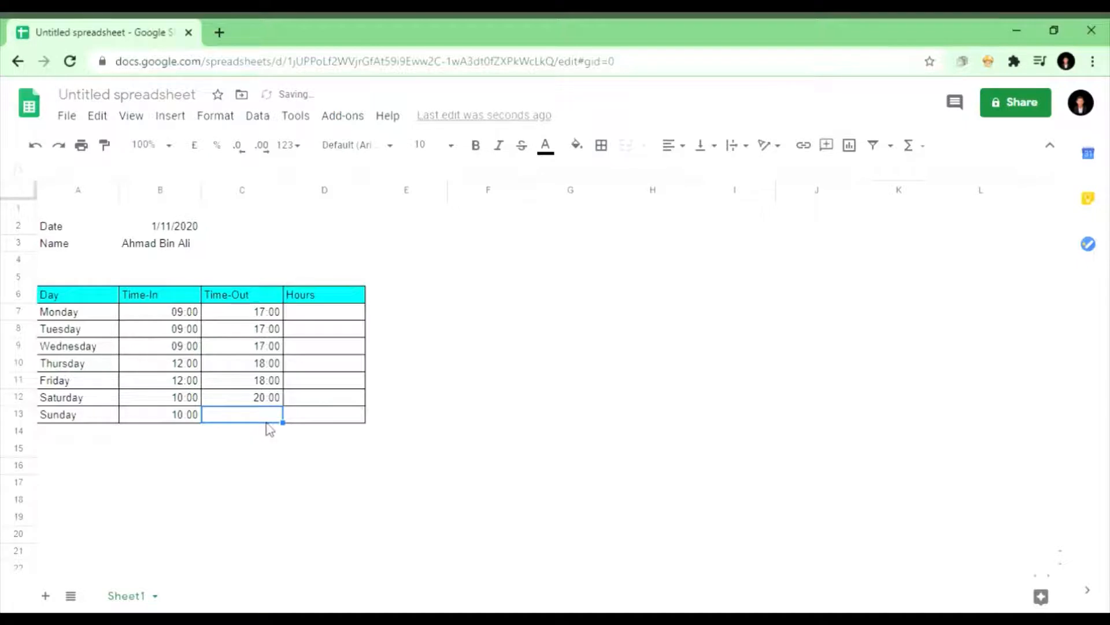
type("8:0")
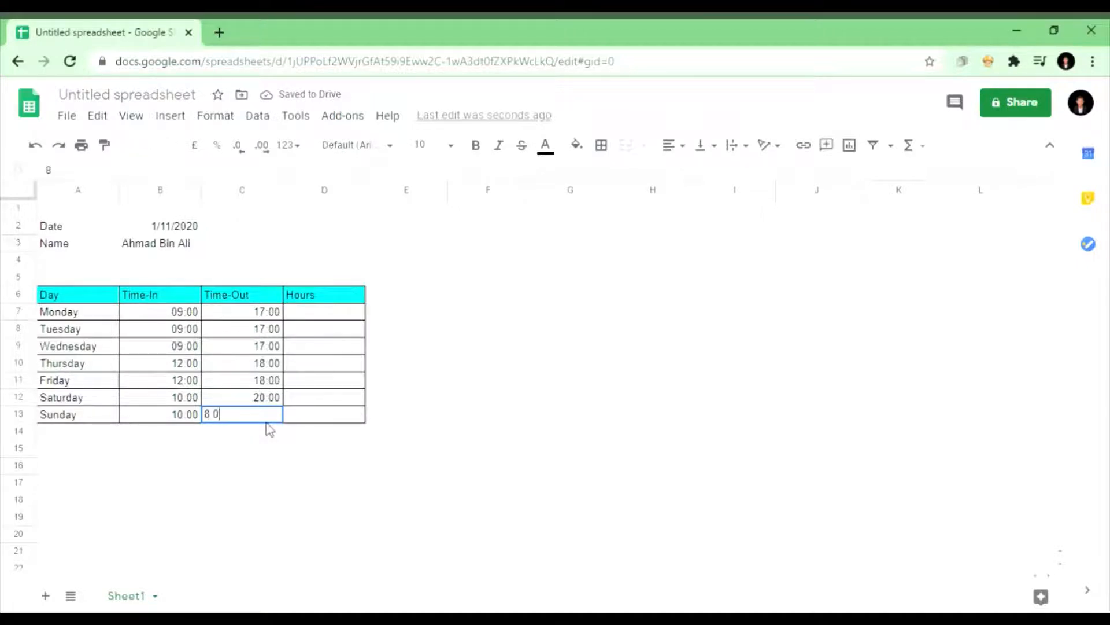
type("0pm")
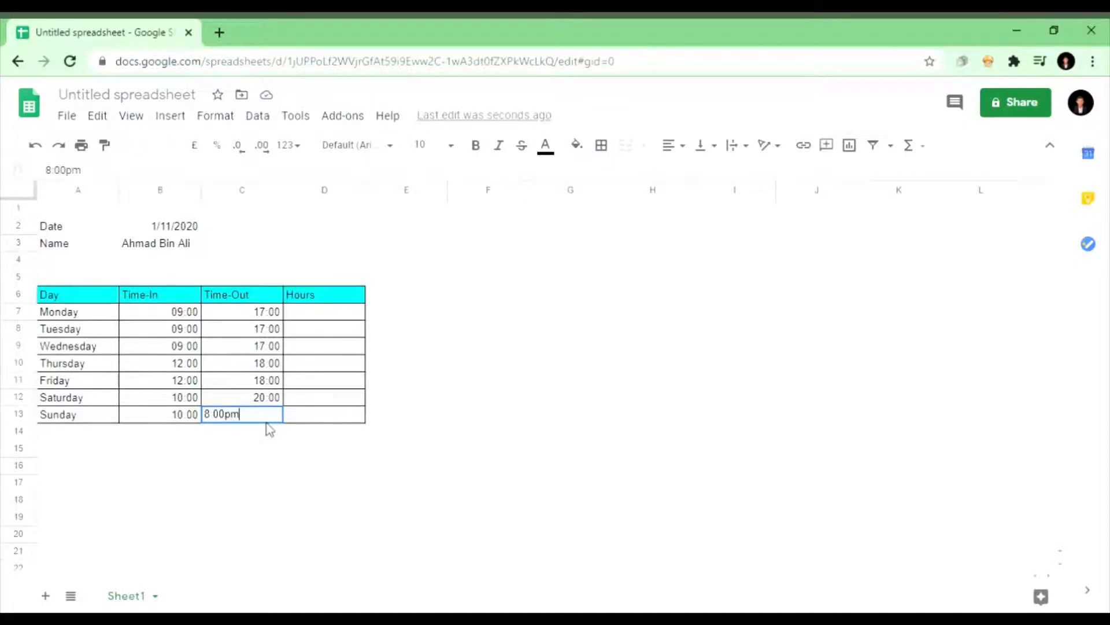
key("Return")
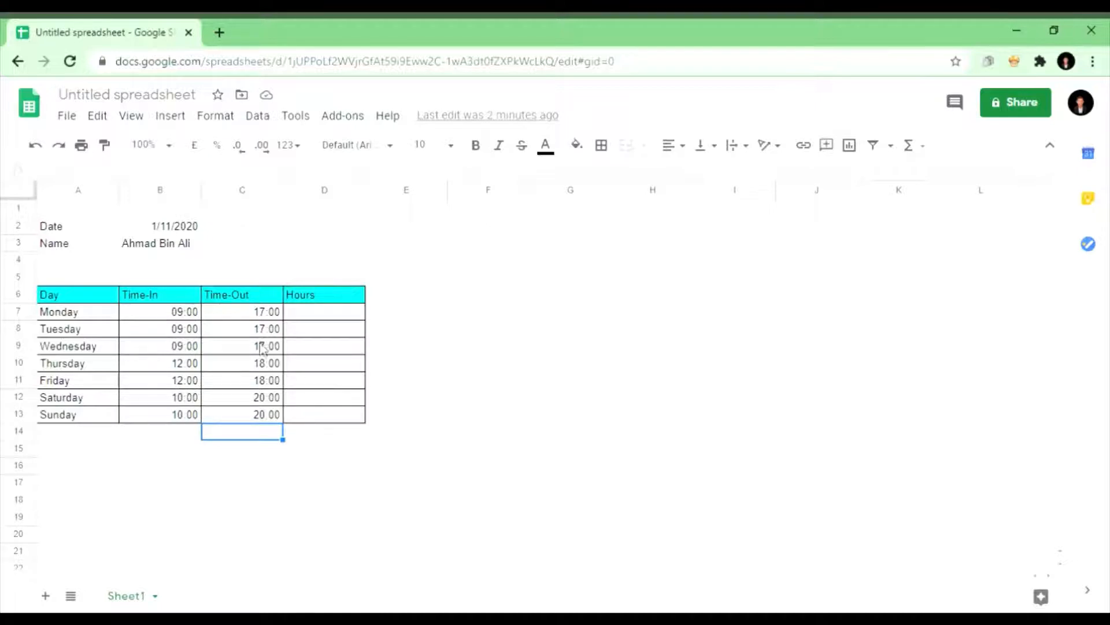
Step: Format B7:C13 with the 12-hour time format (e.g. 3:59 pm)
left_click(179, 315)
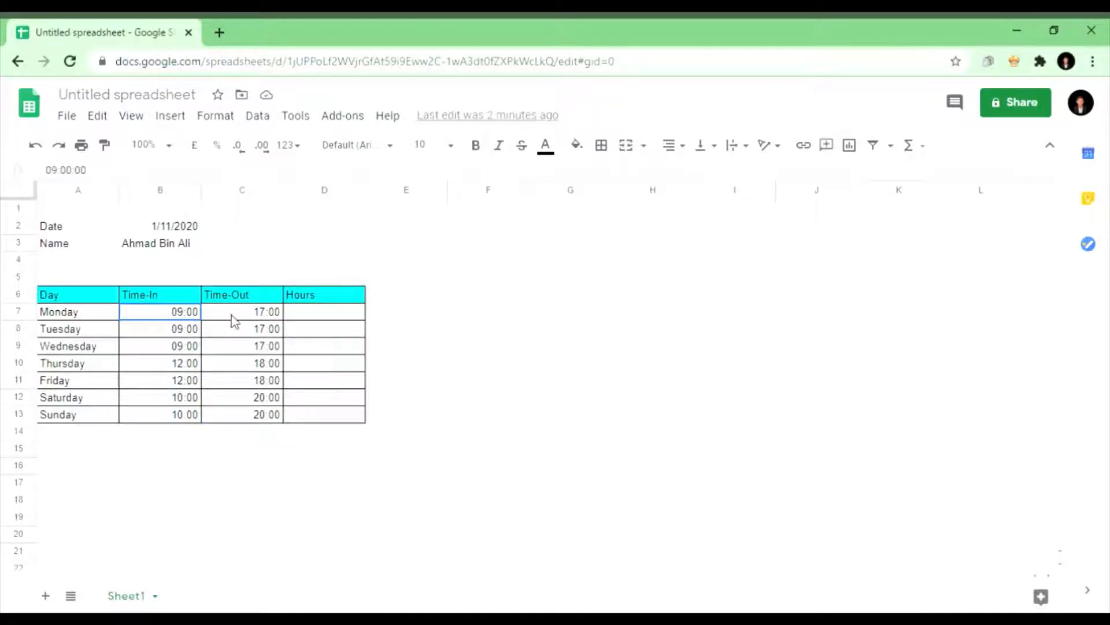
left_click(265, 425, "shift")
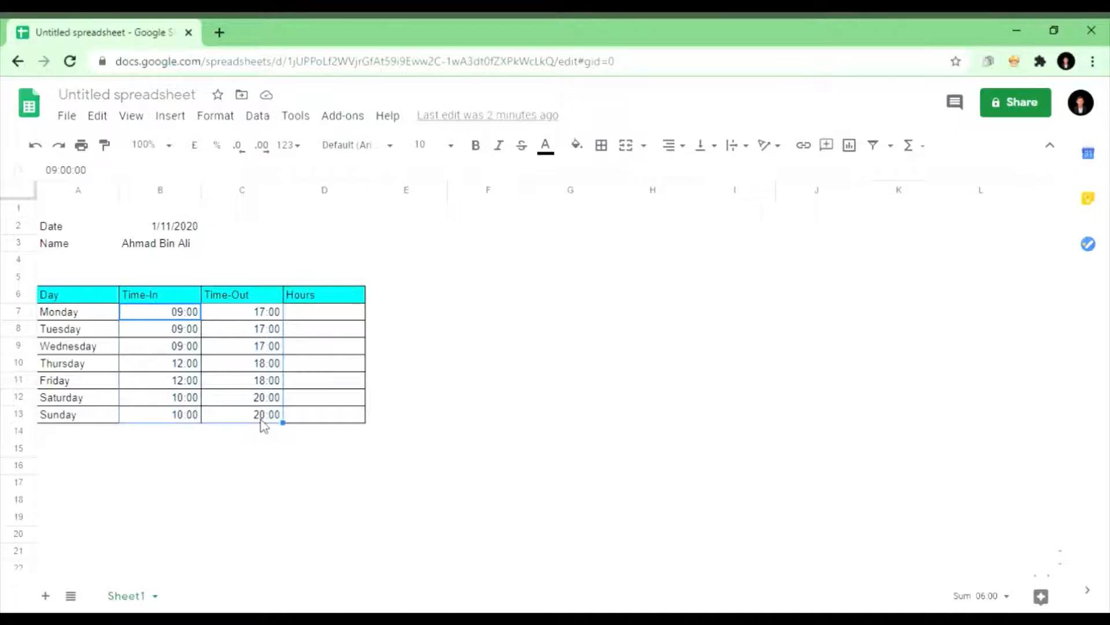
left_click(223, 116)
mouse_move(280, 186)
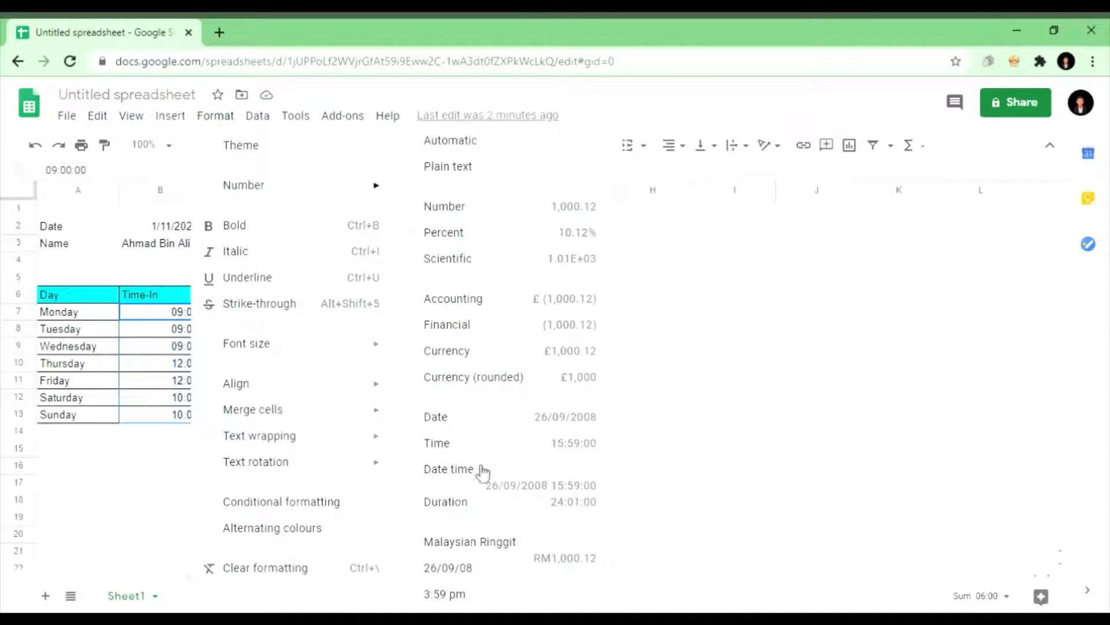
left_click(487, 593)
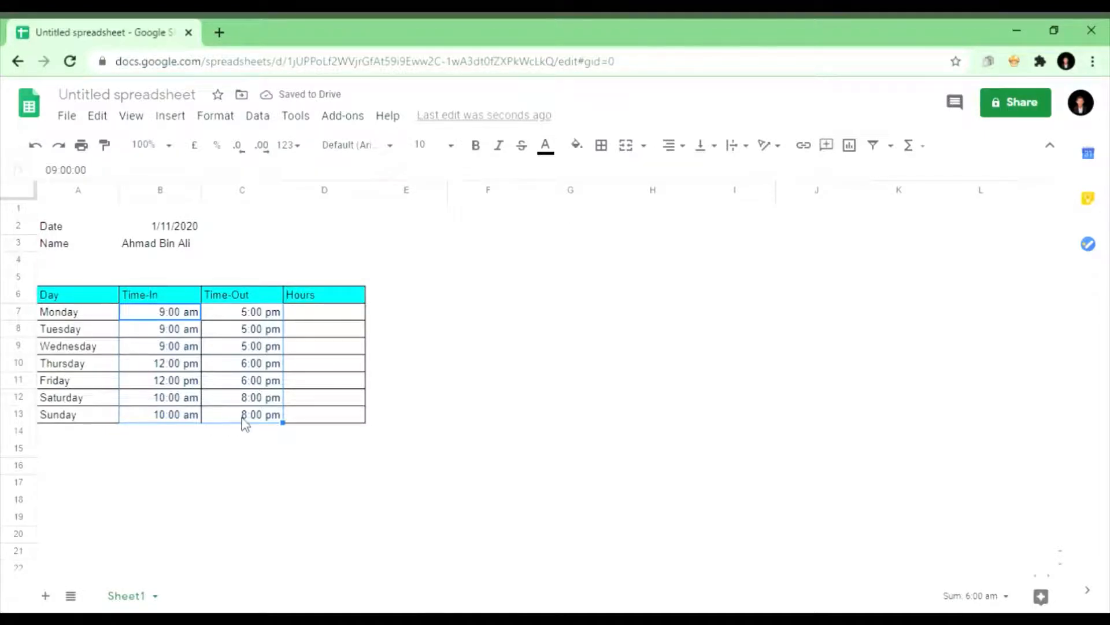
left_click(259, 435)
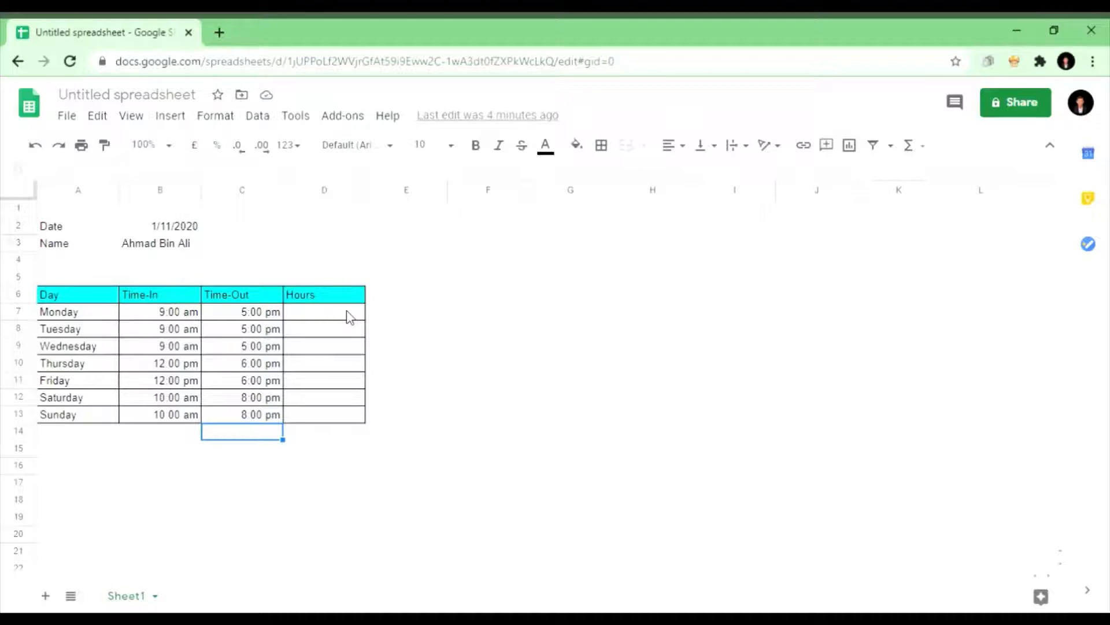
Step: Enter the formula =C7-B7 in D7 to compute Monday's hours
left_click(267, 296)
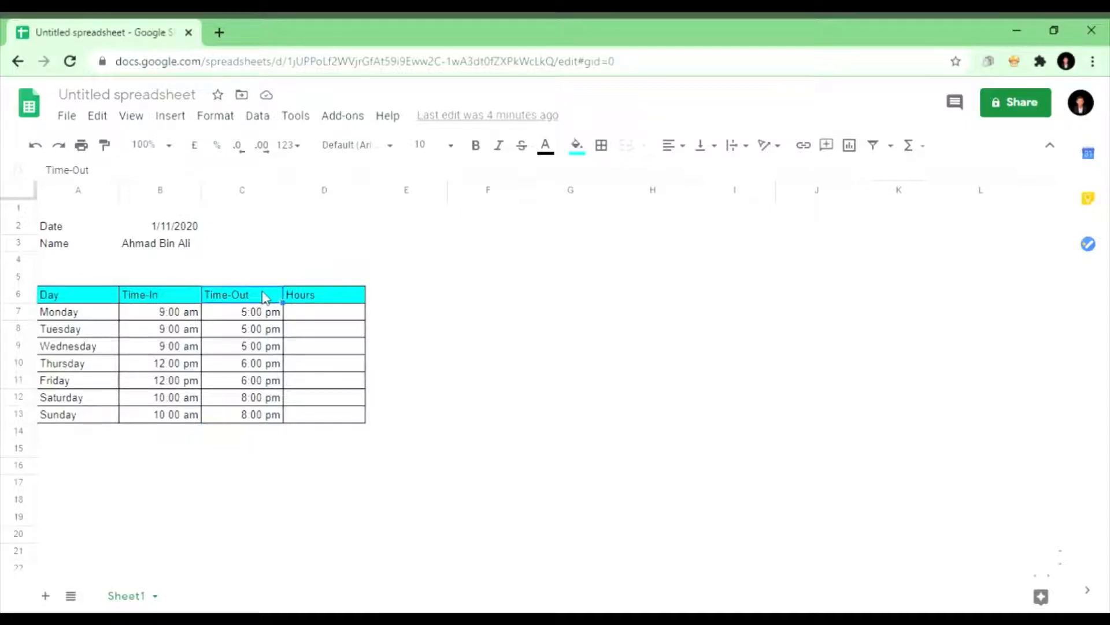
left_click(199, 298)
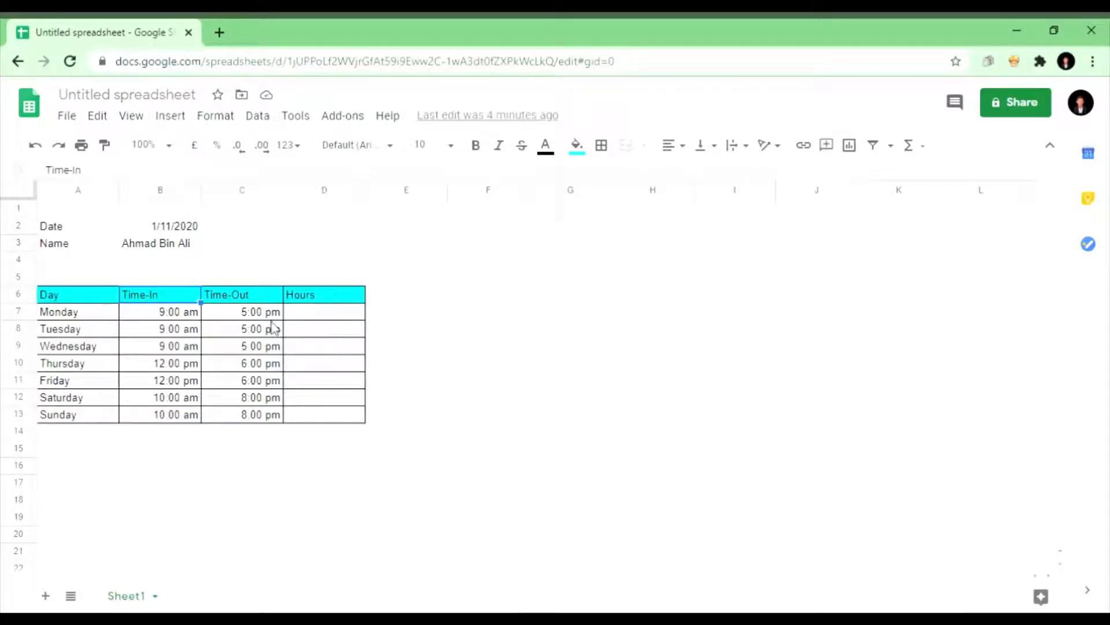
left_click(325, 322)
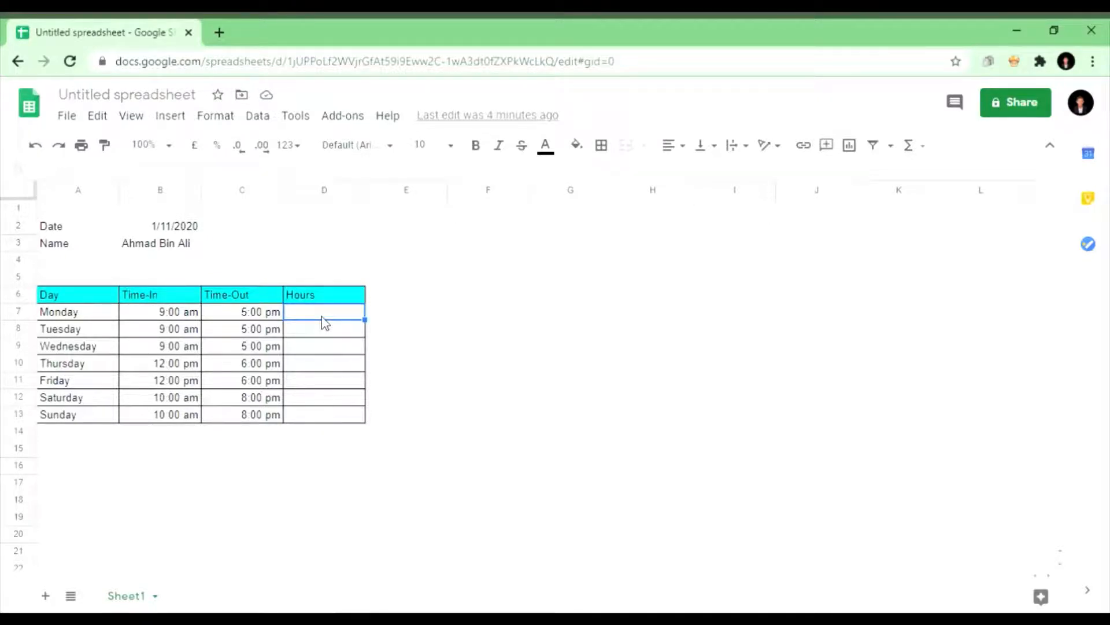
type("=")
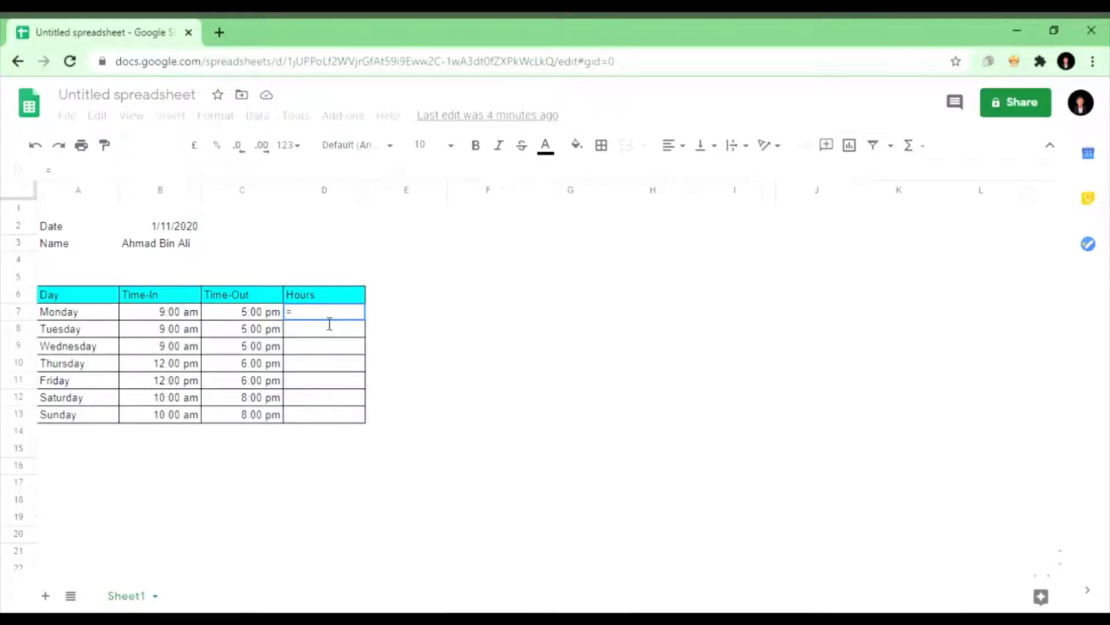
left_click(253, 315)
type("-")
left_click(181, 316)
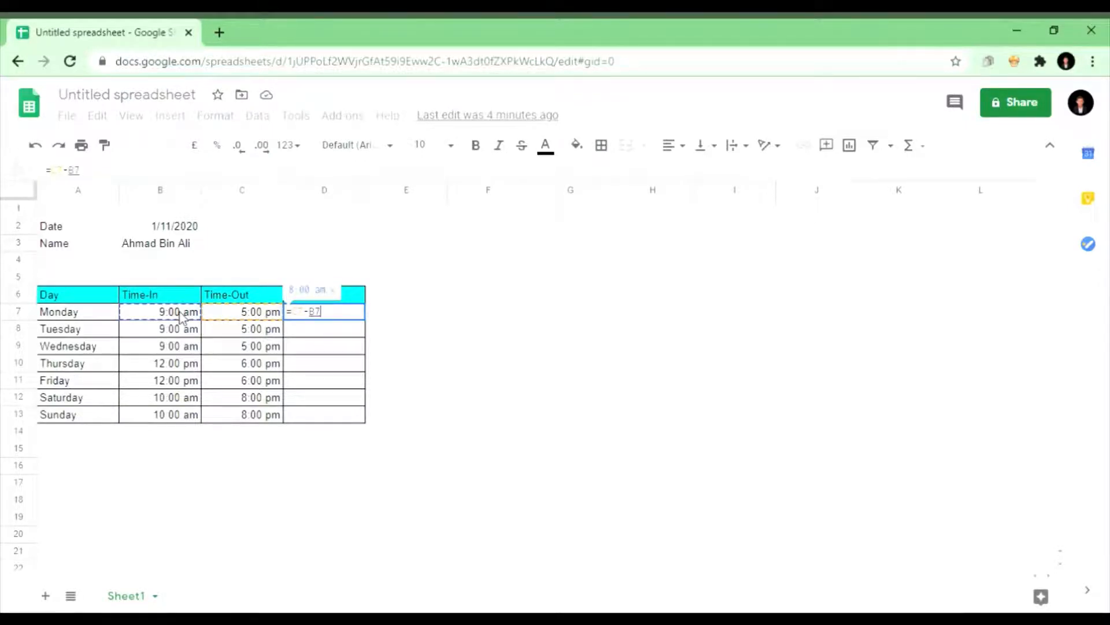
key("Return")
left_click(349, 317)
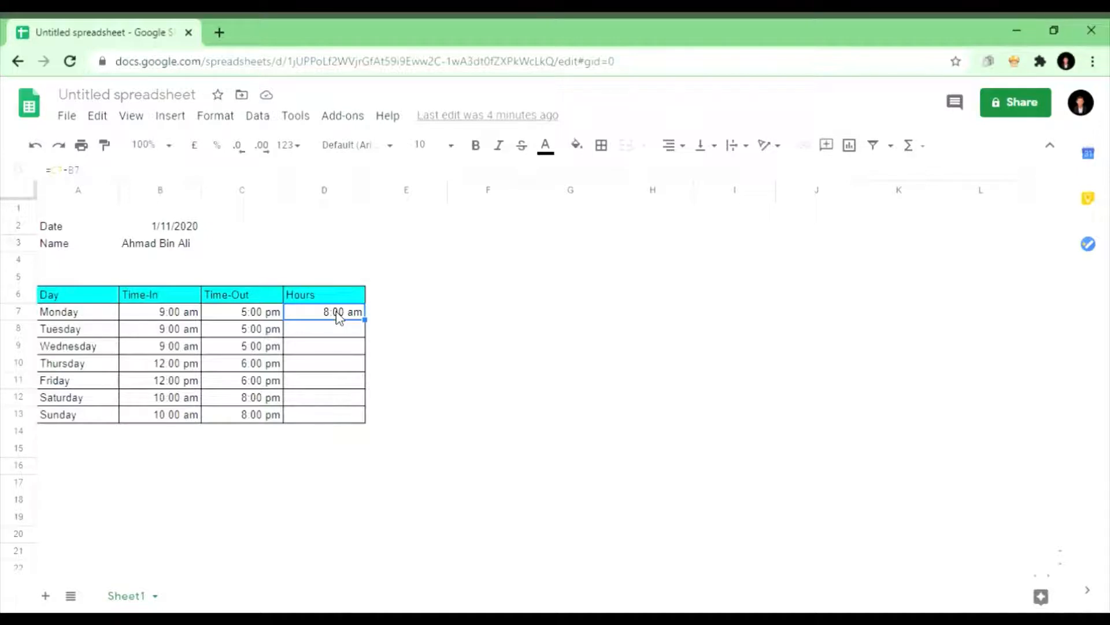
Step: Apply the Number format to D7 so it shows 0.33
left_click(222, 118)
mouse_move(277, 188)
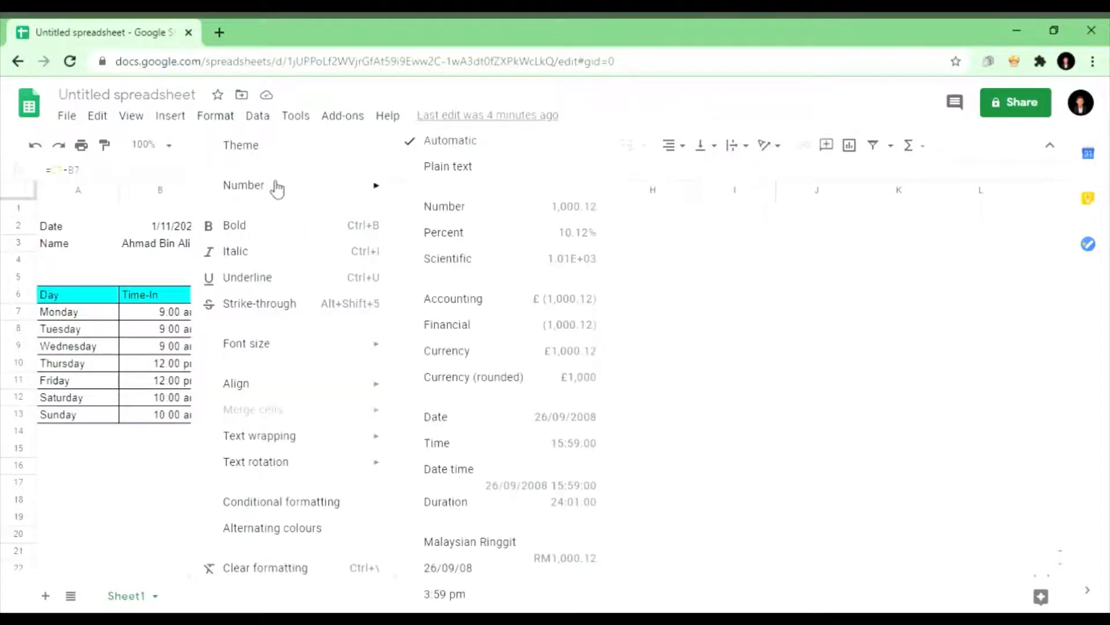
left_click(472, 213)
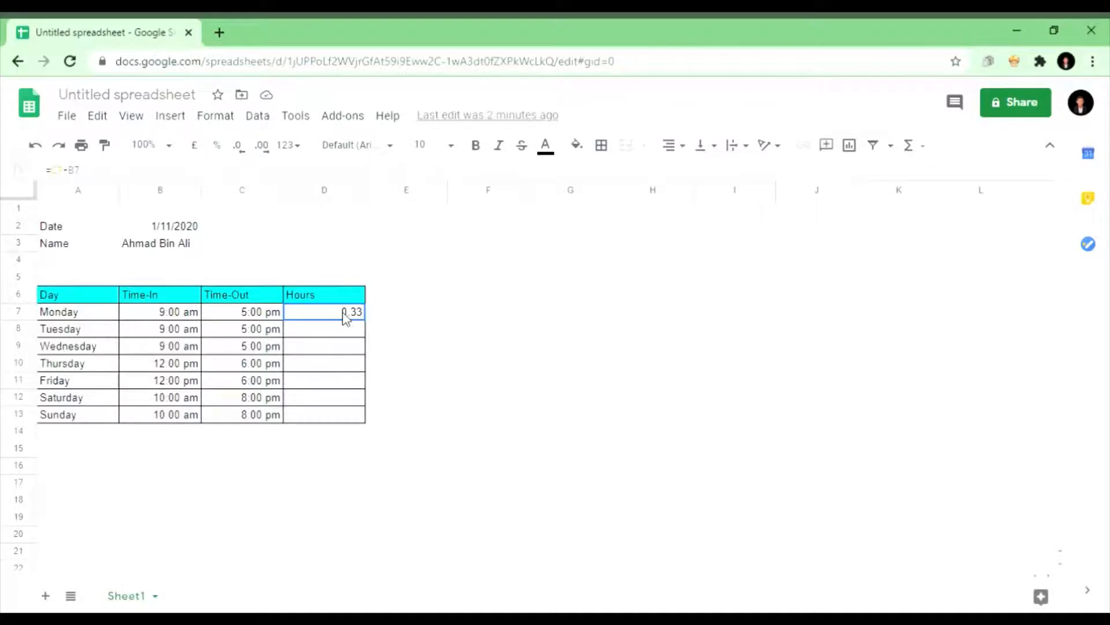
Step: Edit D7's formula to =(C7-B7)*24 so Monday shows 8.00 hours
double_click(346, 317)
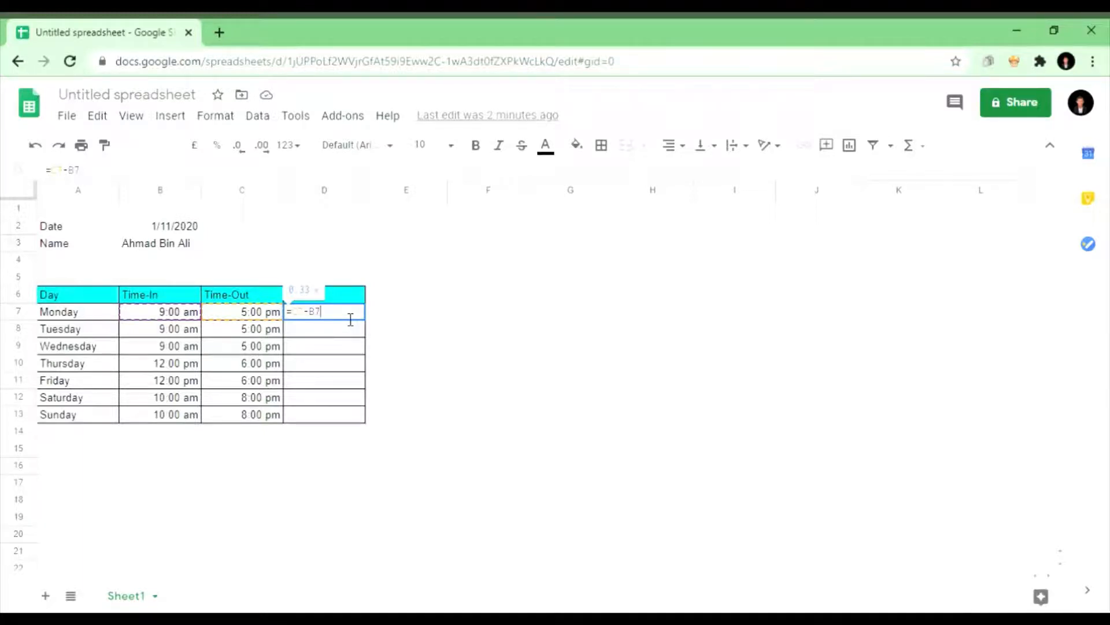
type(")")
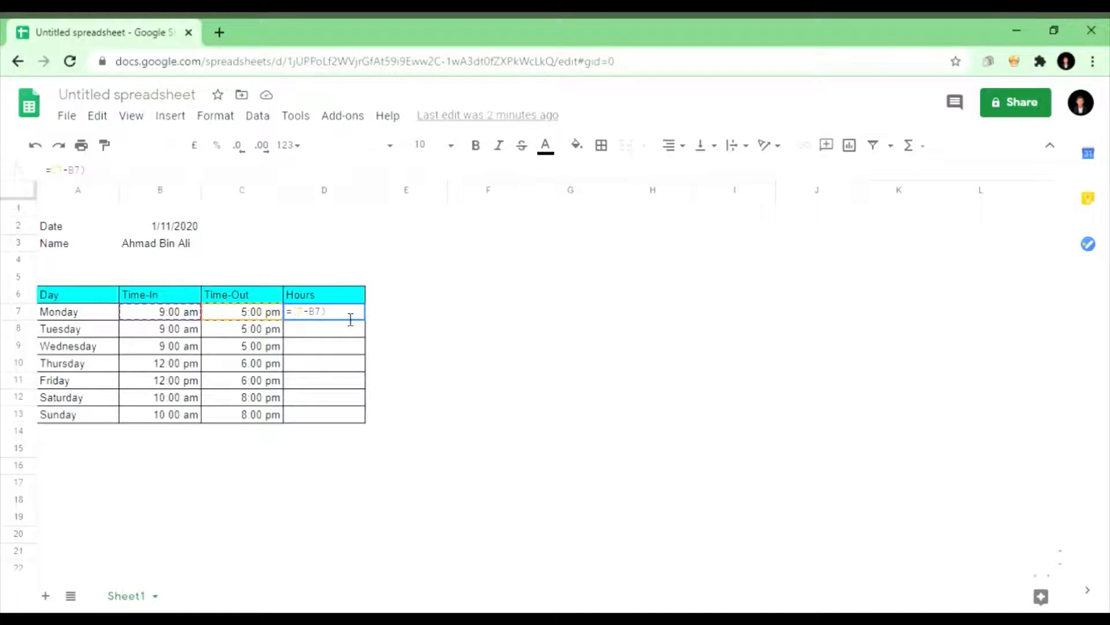
type("(")
key("Right")
key("Right")
key("Right")
key("Right")
key("Right")
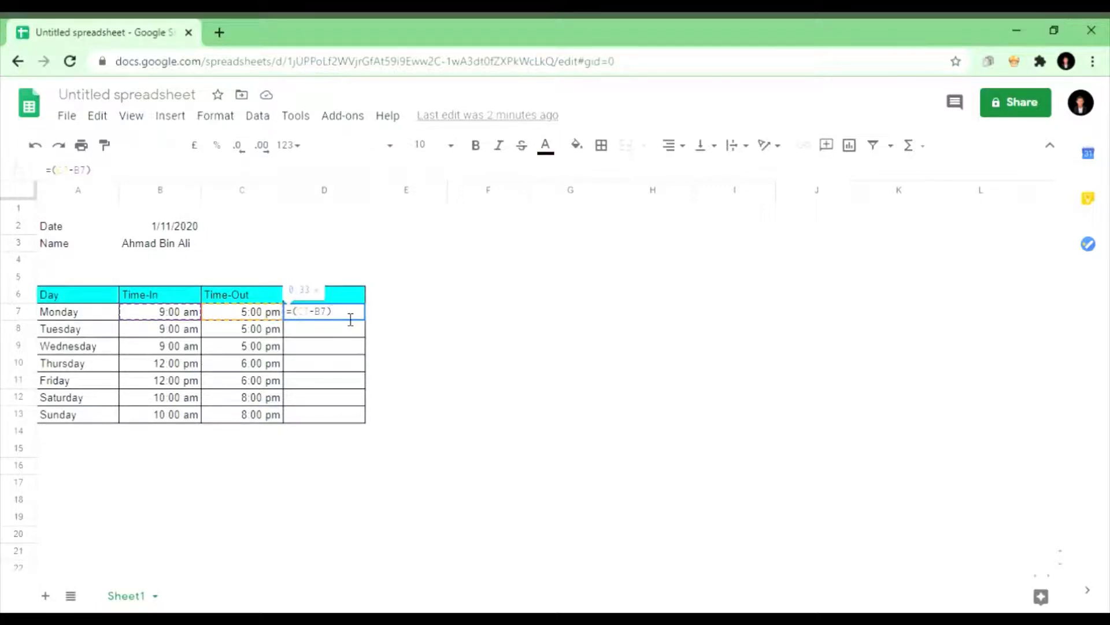
type("*")
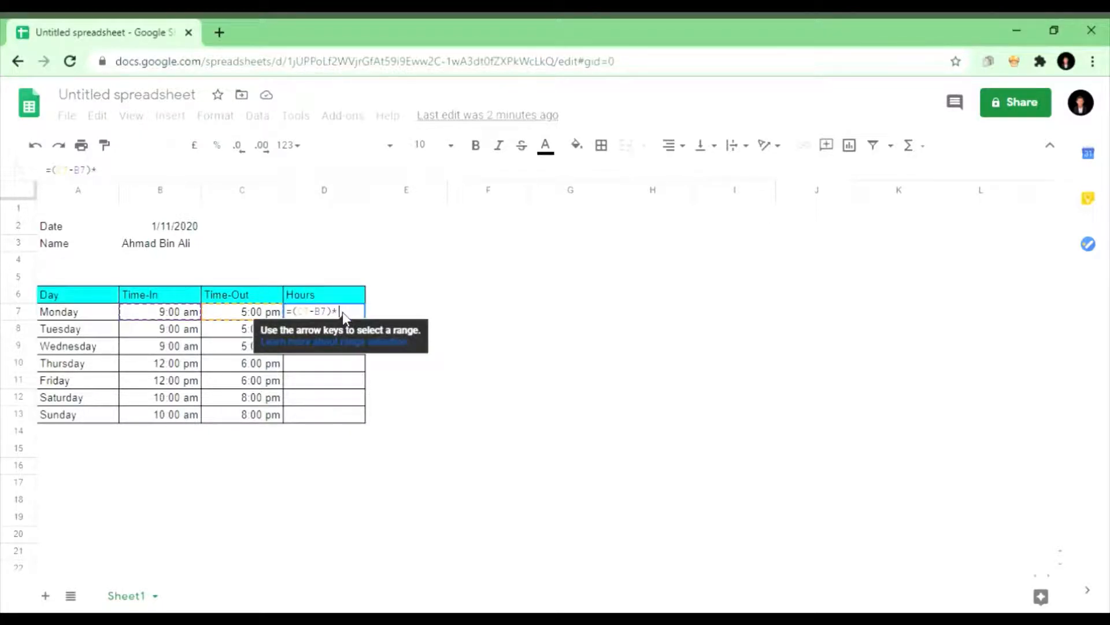
type("24")
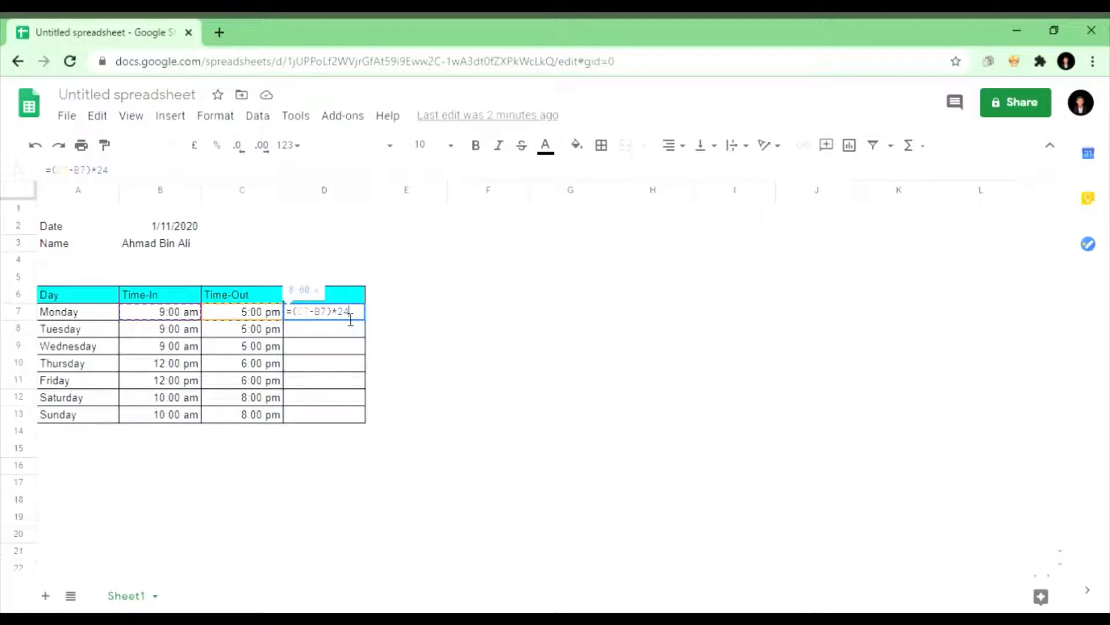
key("Return")
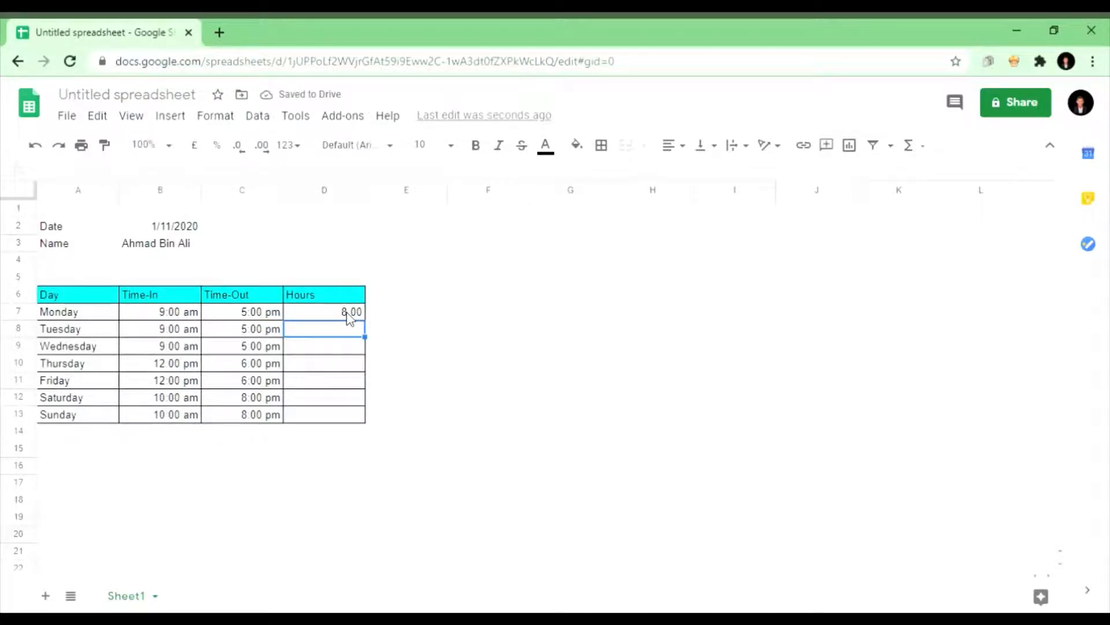
left_click(347, 315)
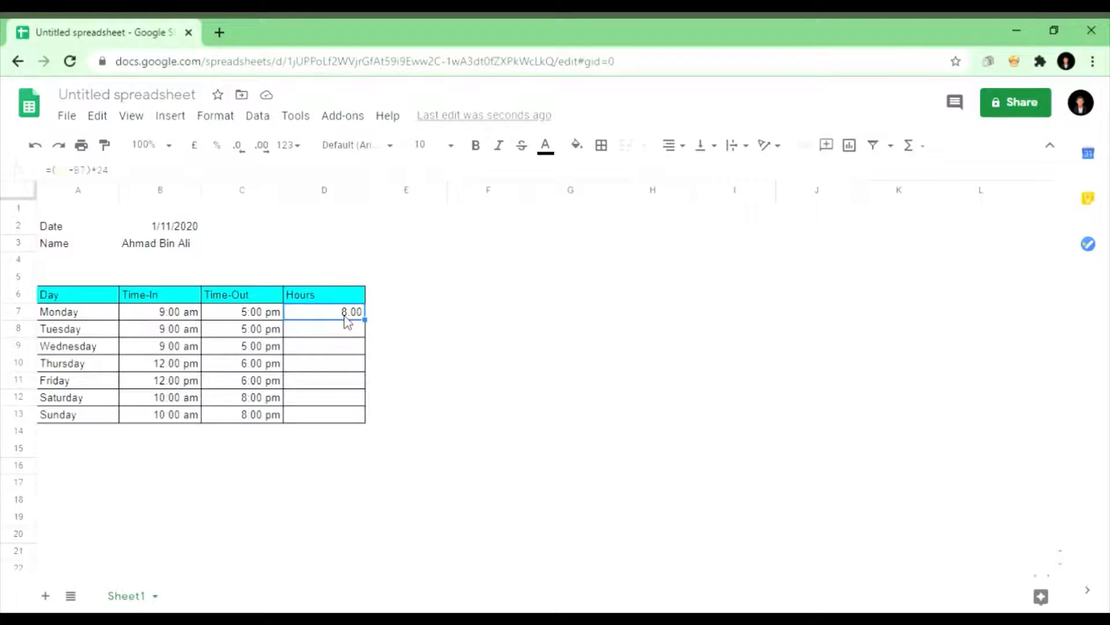
Step: Fill D7's Hours formula down to D13, giving 8.00, 6.00 and 10.00 values
left_click_drag(376, 329, 367, 423)
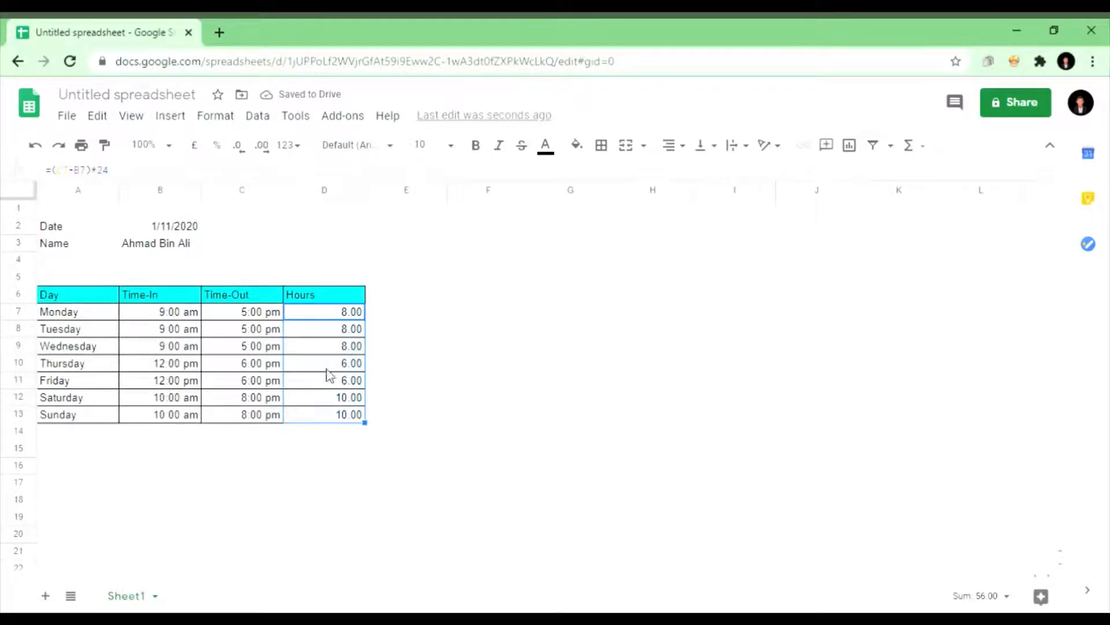
left_click(385, 422)
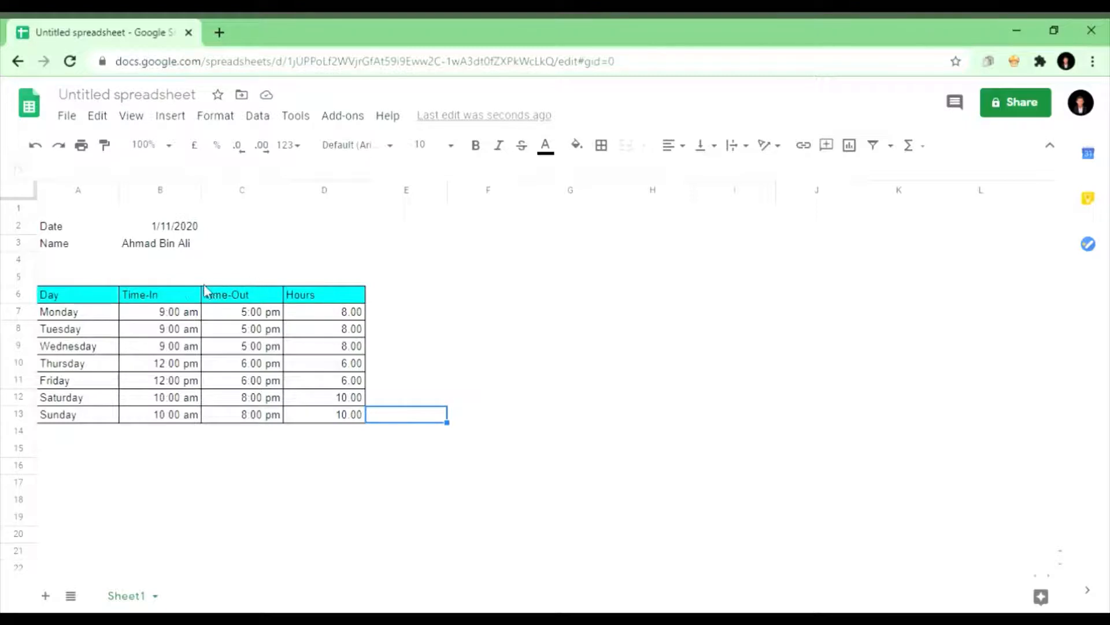
Step: Enter Monday's shift as 8:00 in B7 and 8:00pm in C7
left_click(165, 317)
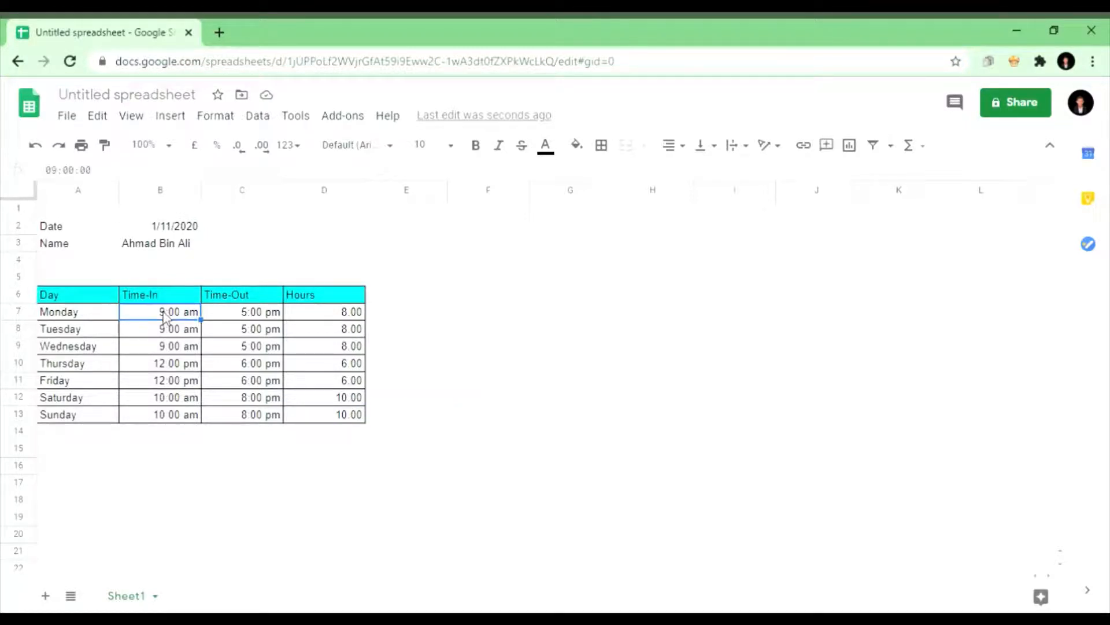
type("8:00")
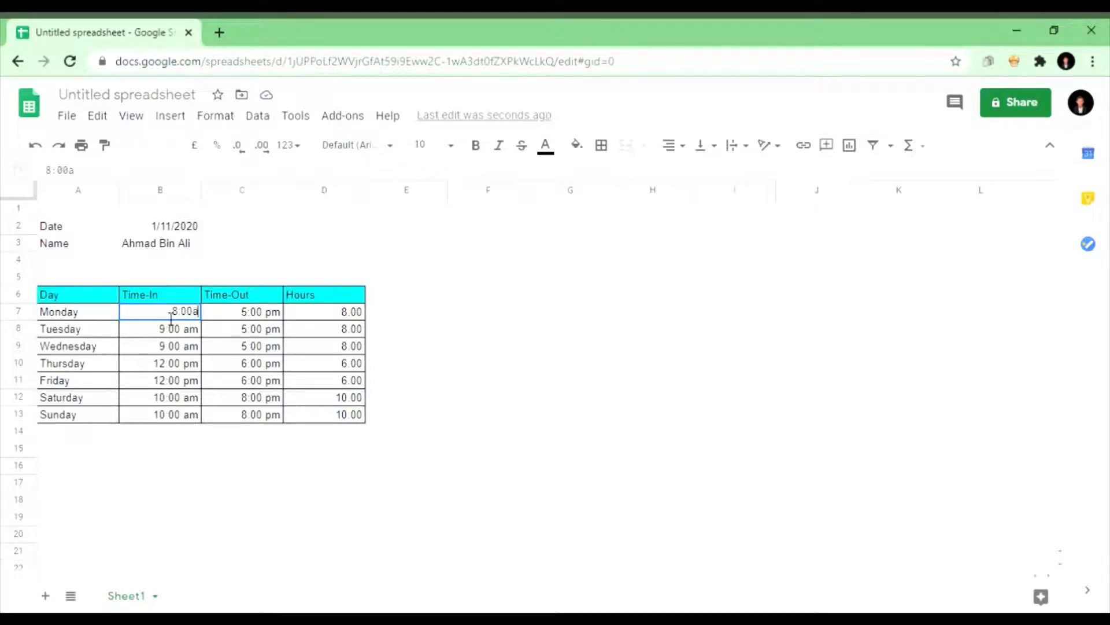
key("Return")
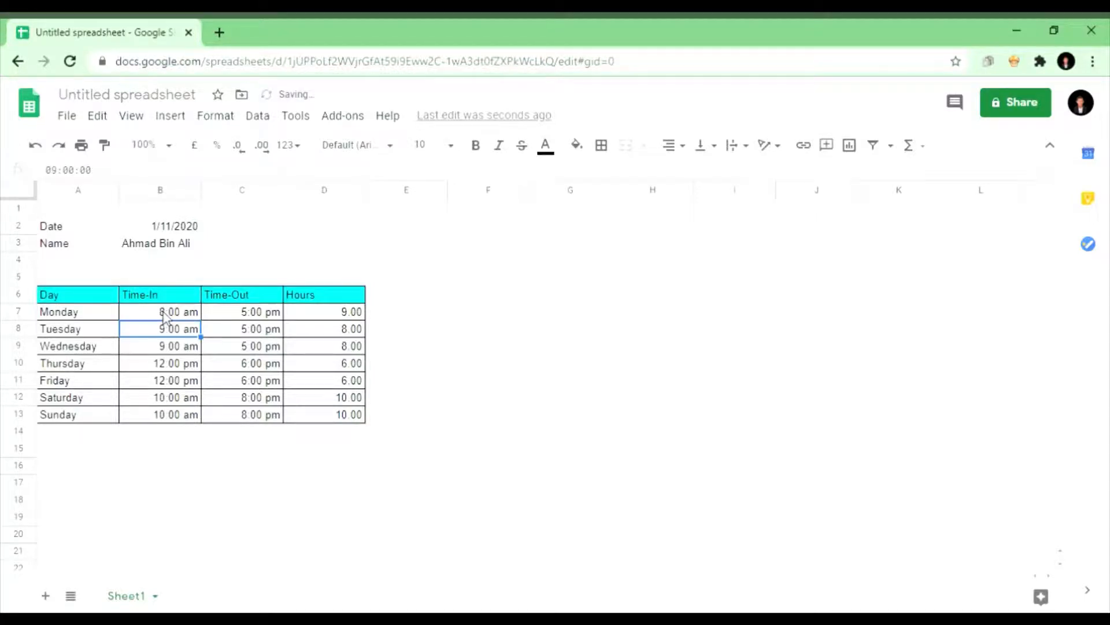
left_click(261, 315)
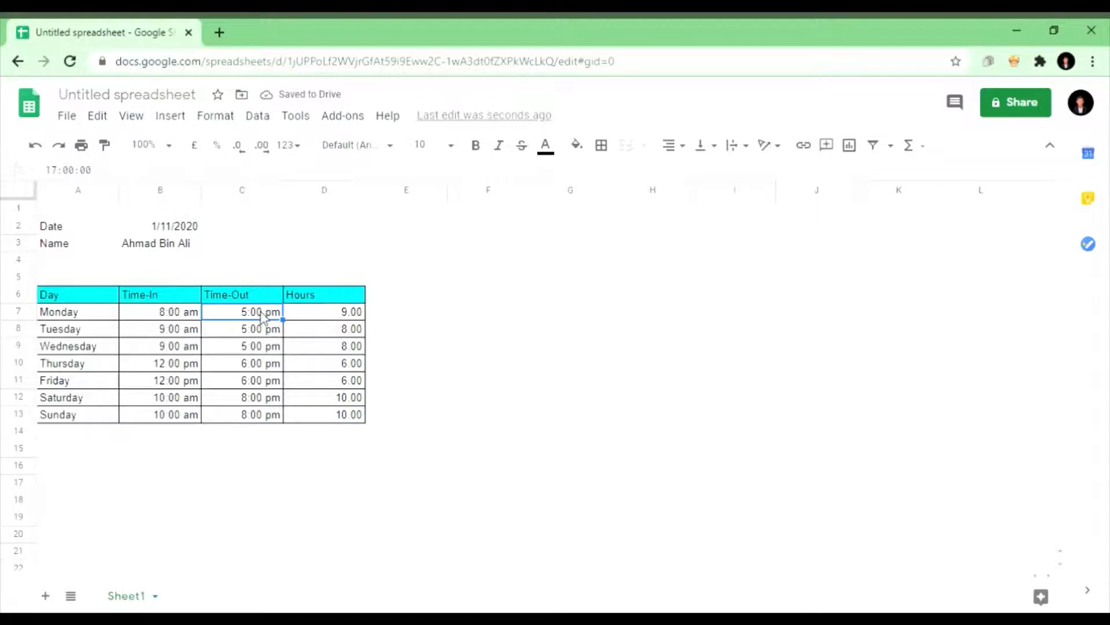
type("8:00pm")
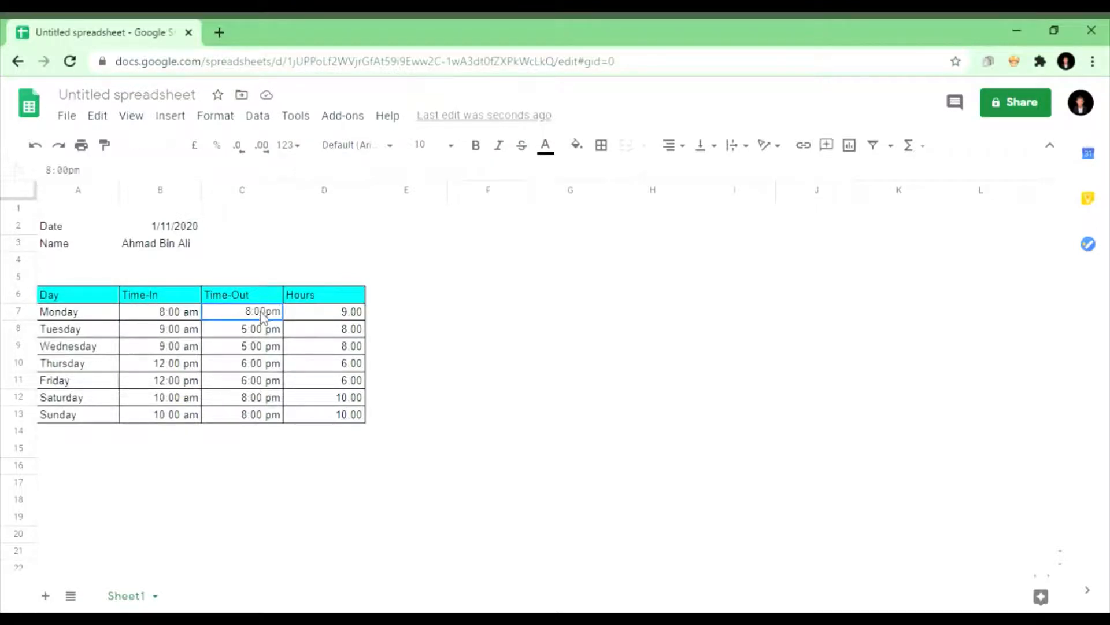
key("Return")
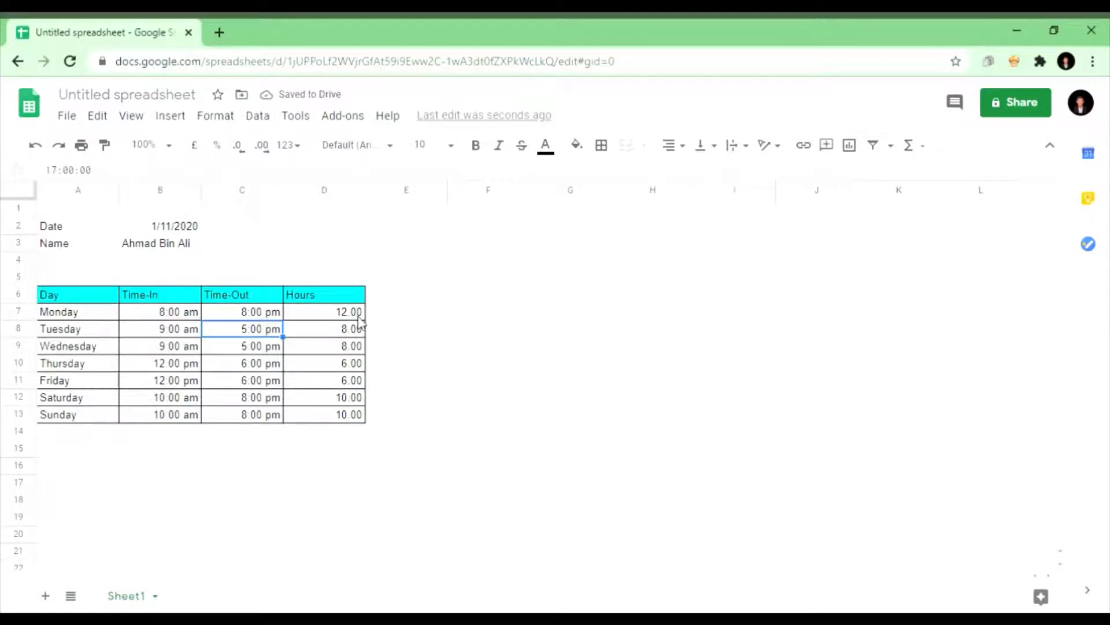
Step: Check D7's 12.00 hours, then begin retyping Monday's Time-In as 11:00pm
left_click(322, 316)
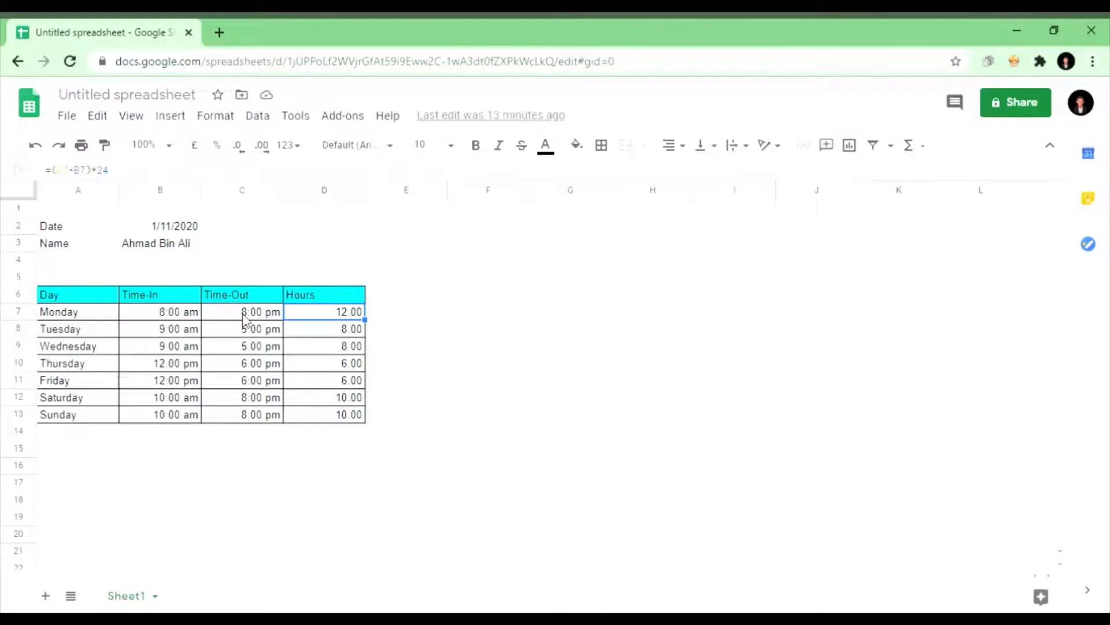
left_click(174, 318)
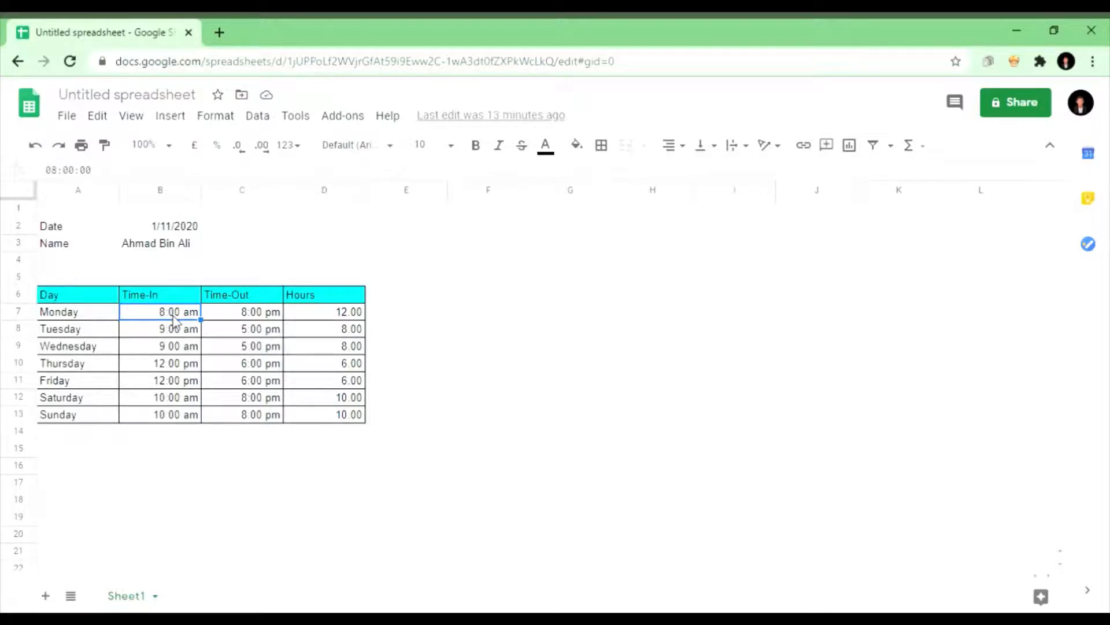
type("11:00pm")
Step: Set Monday's Time-Out to 7:00 am after 11:00 pm start; D7 shows -16.00
left_click(233, 318)
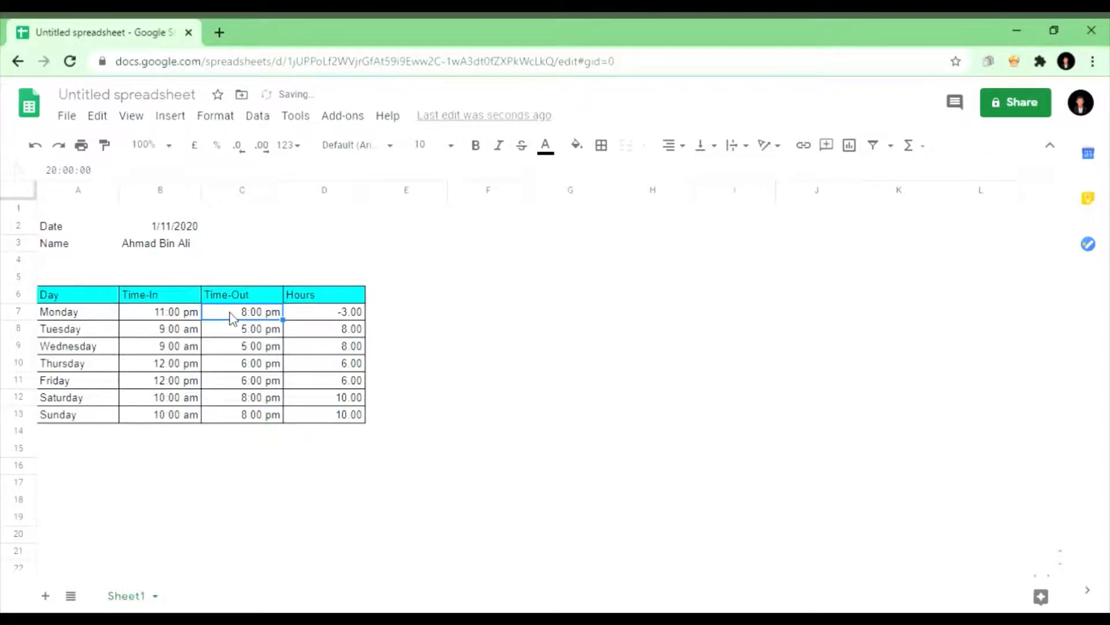
type("7:")
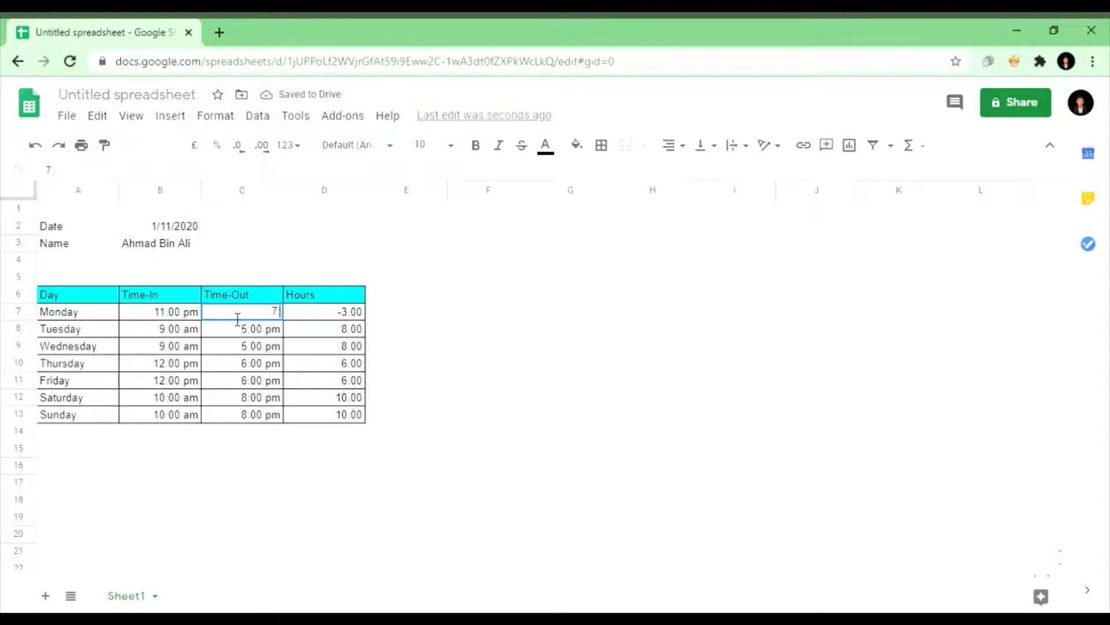
type("00 am")
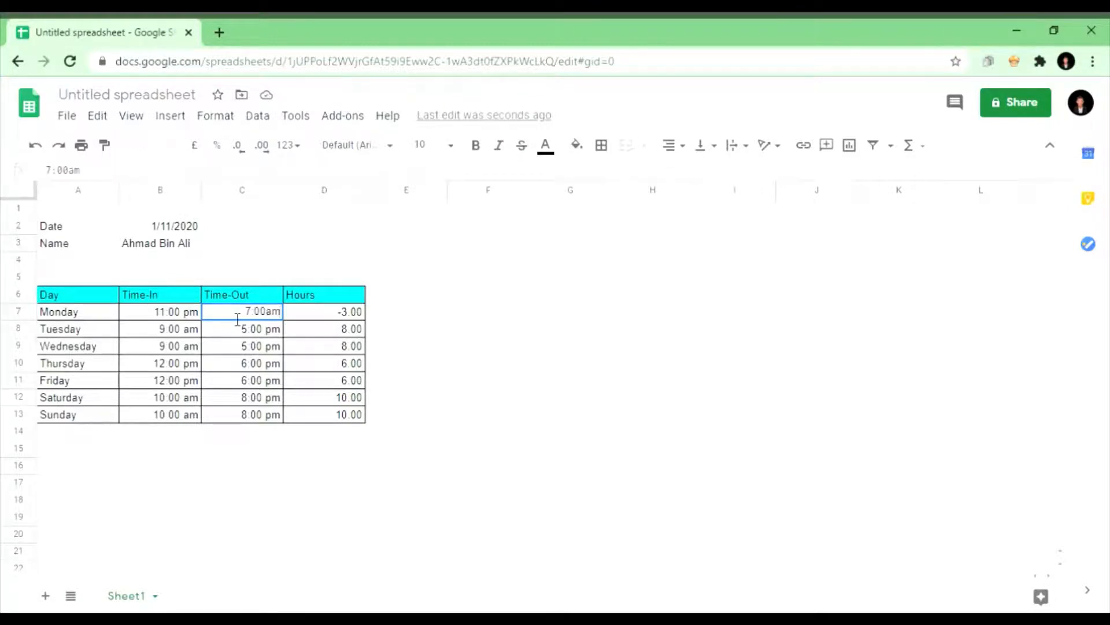
key("Return")
left_click(322, 315)
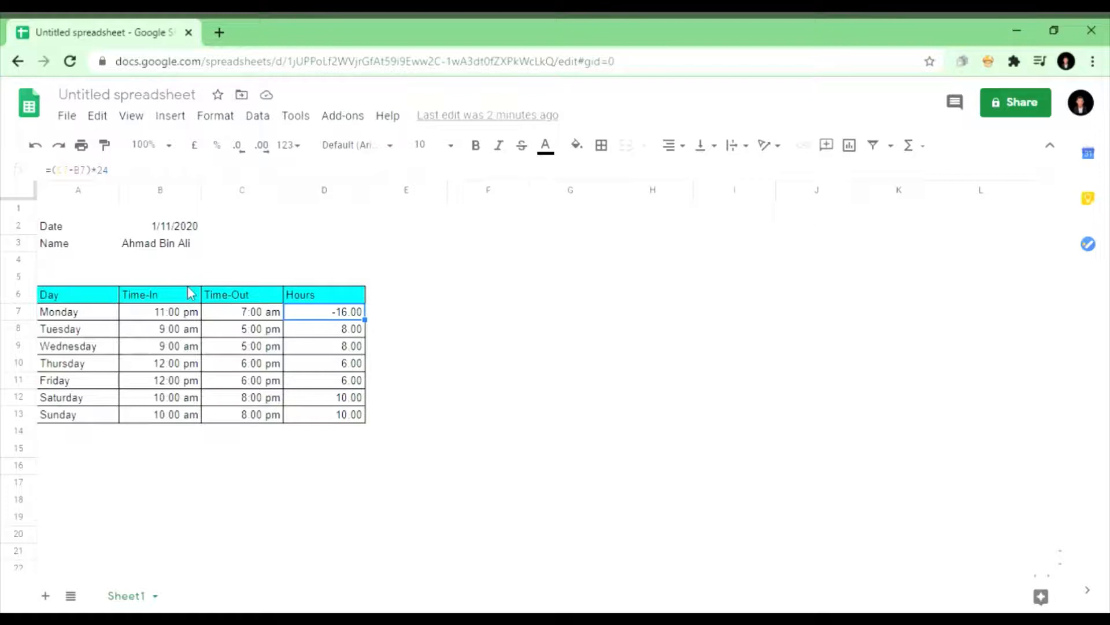
left_click(170, 316)
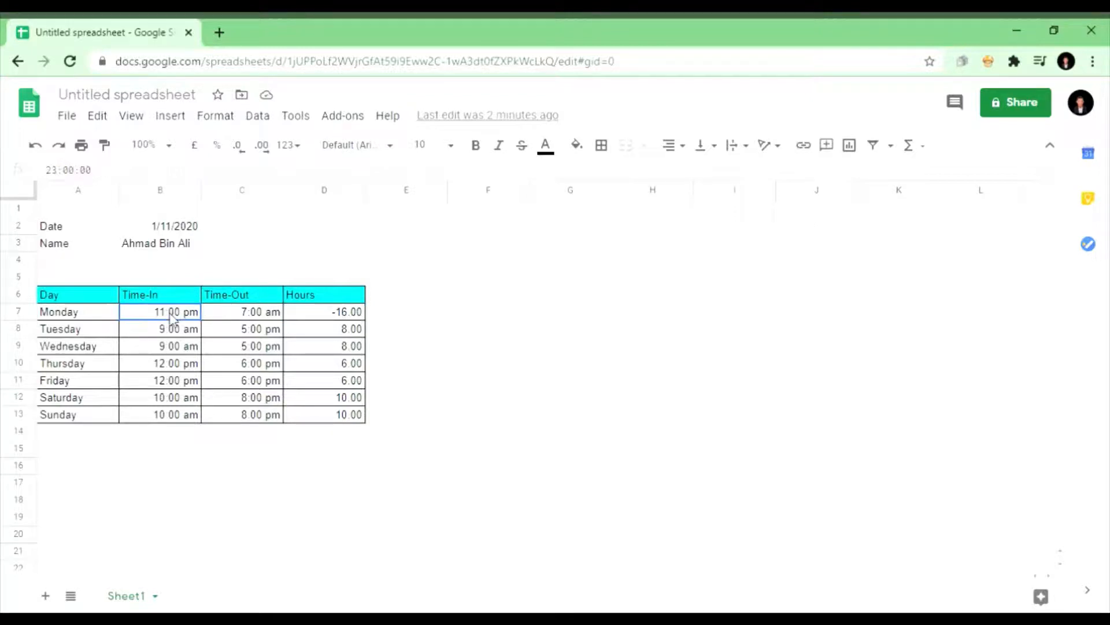
left_click(214, 321, "shift")
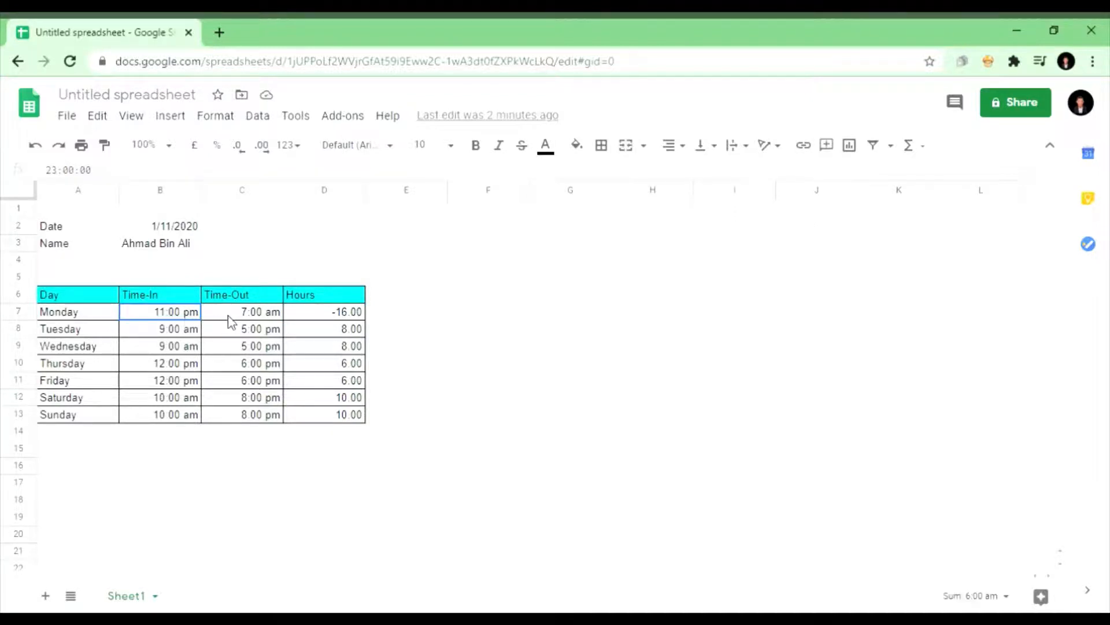
left_click(226, 120)
mouse_move(258, 190)
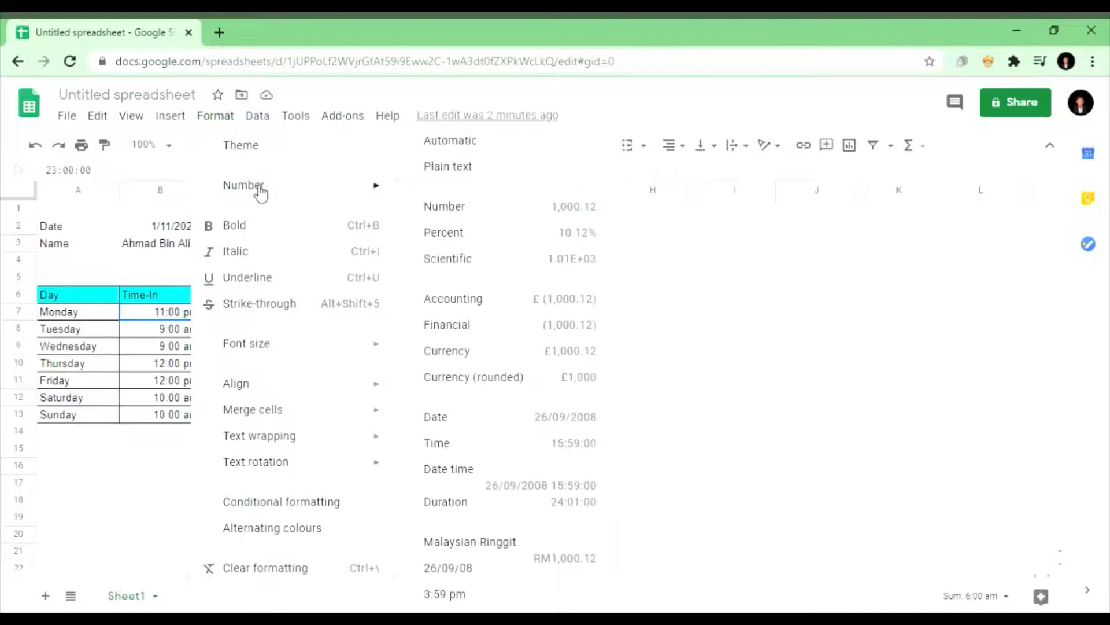
left_click(462, 213)
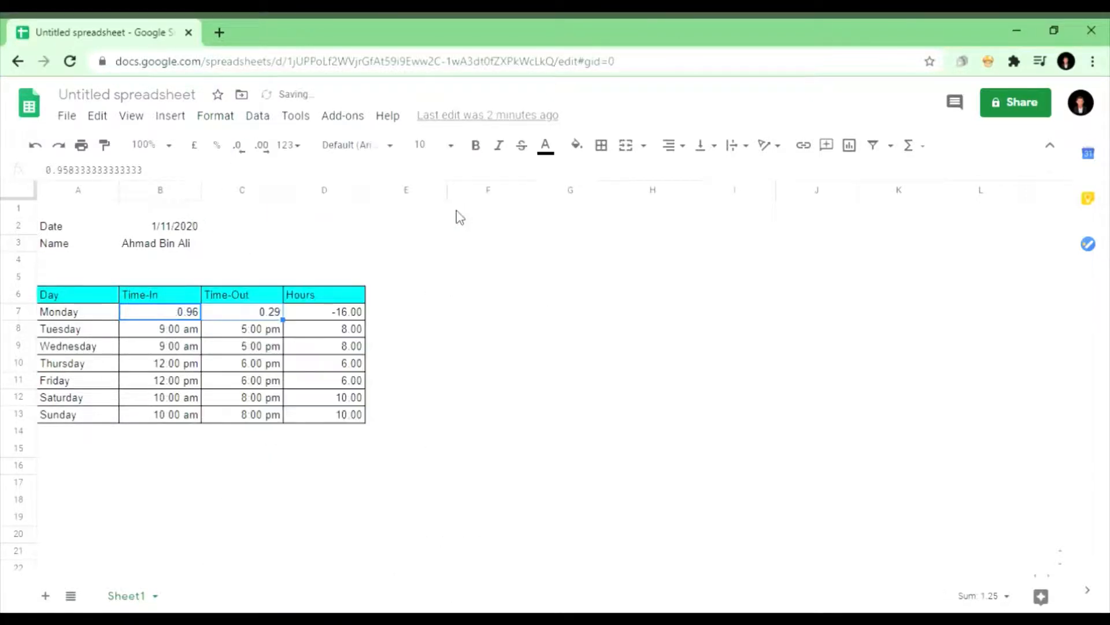
left_click(395, 317)
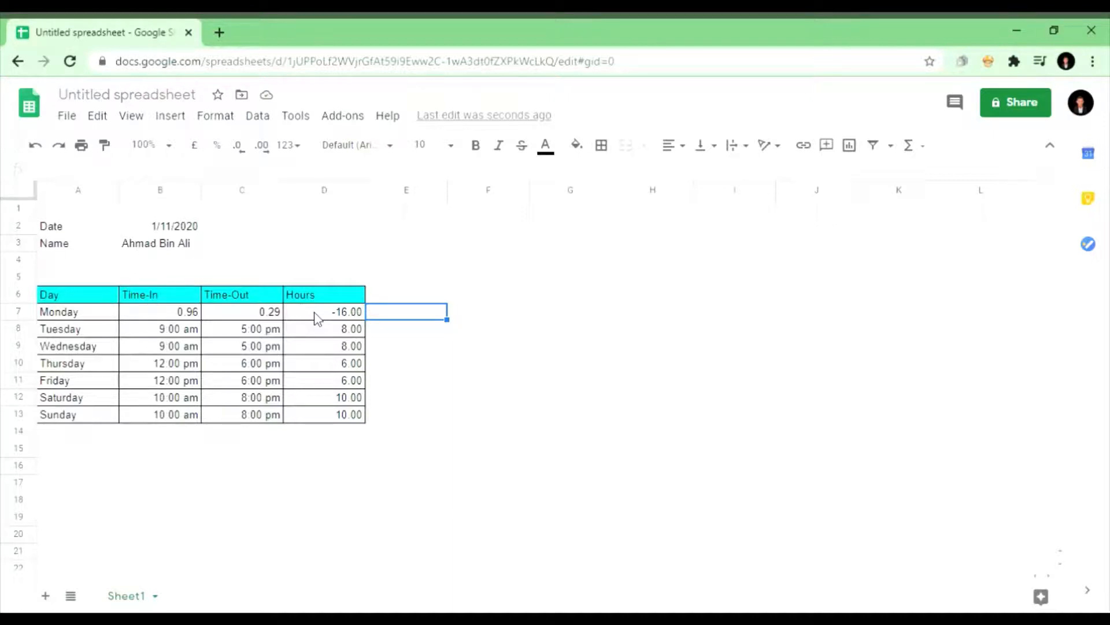
left_click(162, 315)
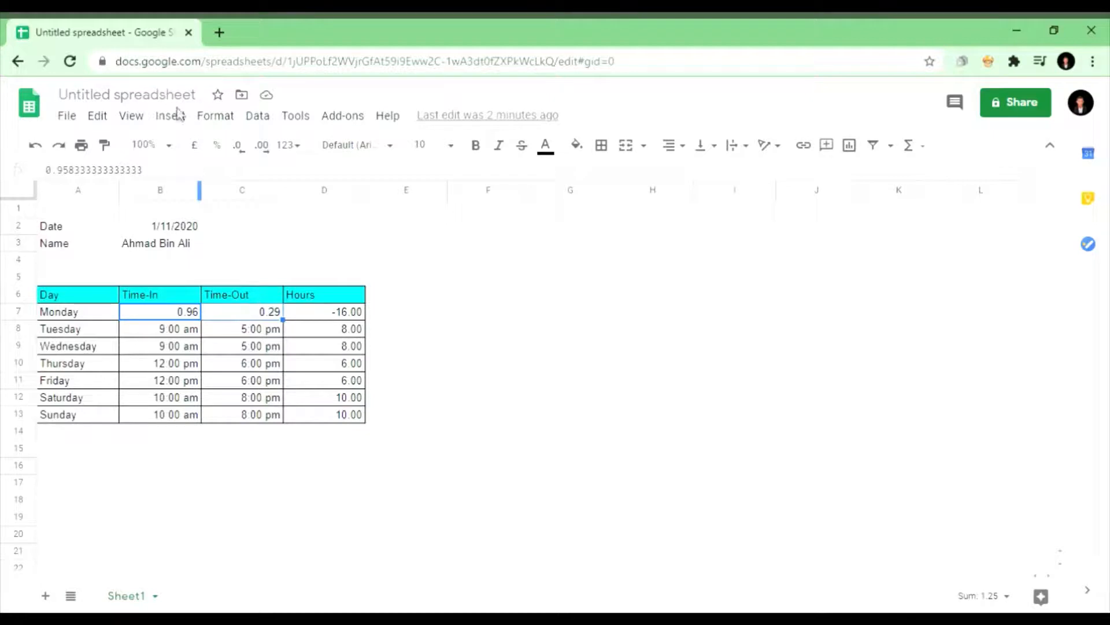
left_click(216, 119)
mouse_move(331, 200)
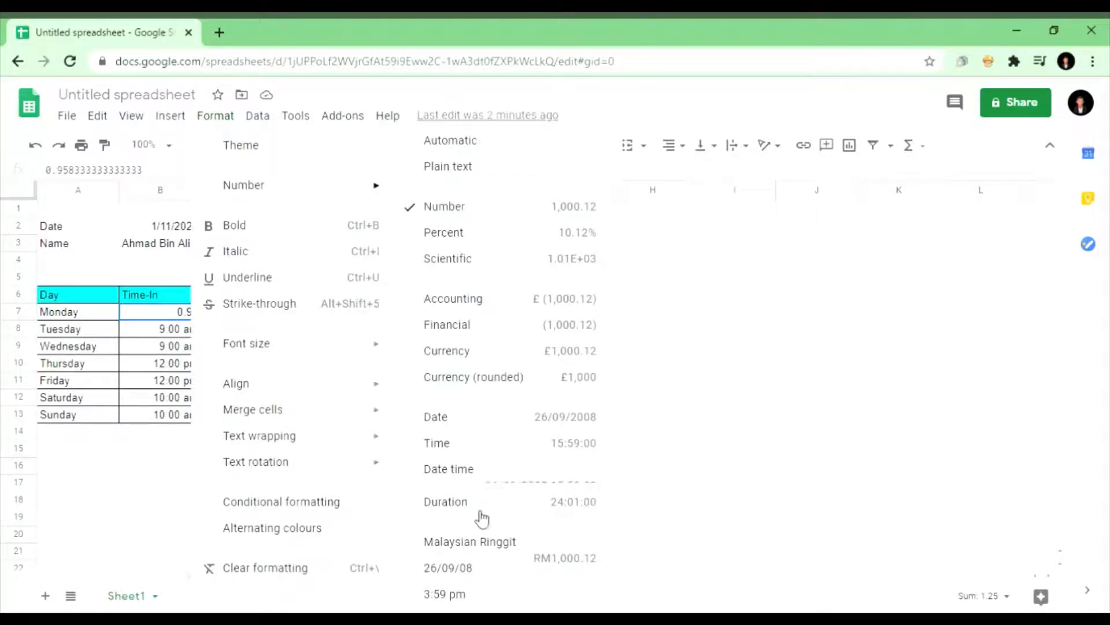
left_click(494, 600)
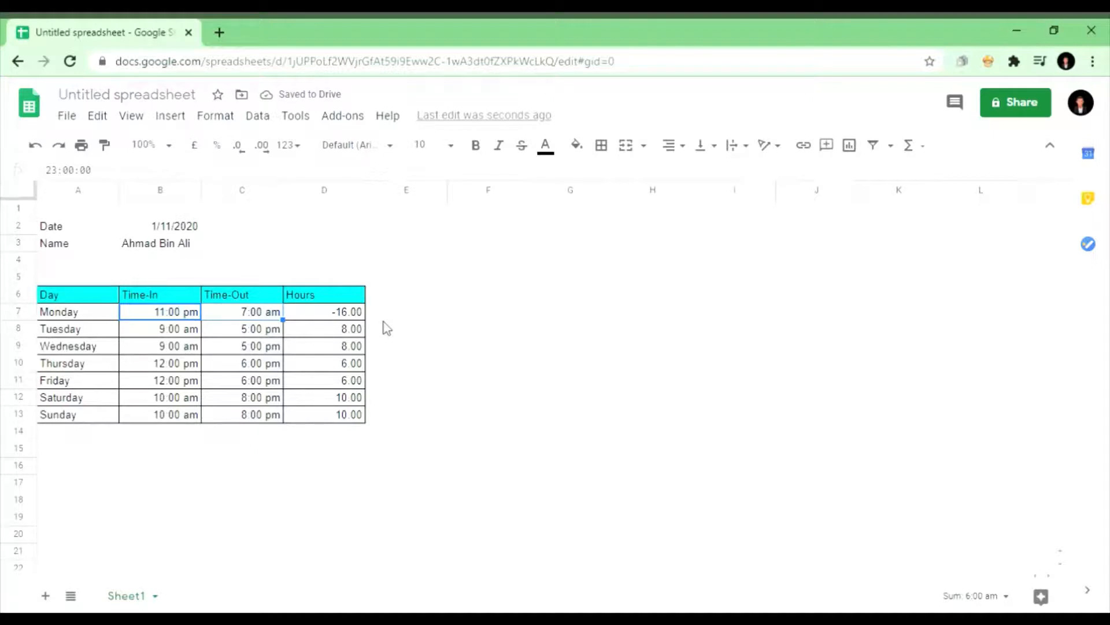
left_click(337, 313)
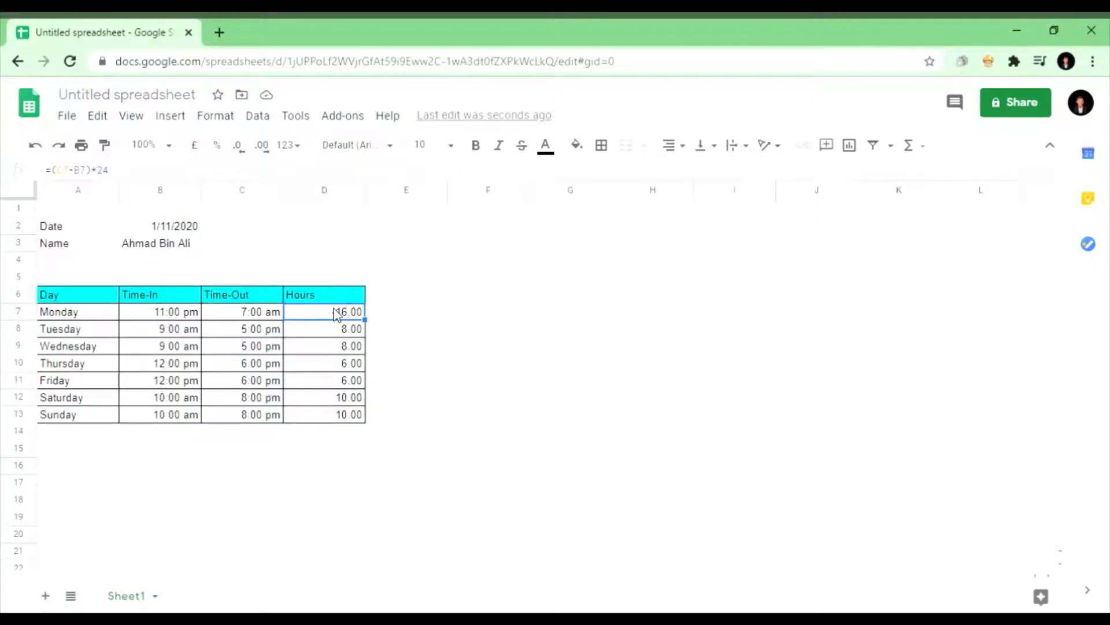
Step: Enter =C7-B7 in E7 to subtract Monday's Time-In from Time-Out
left_click(385, 315)
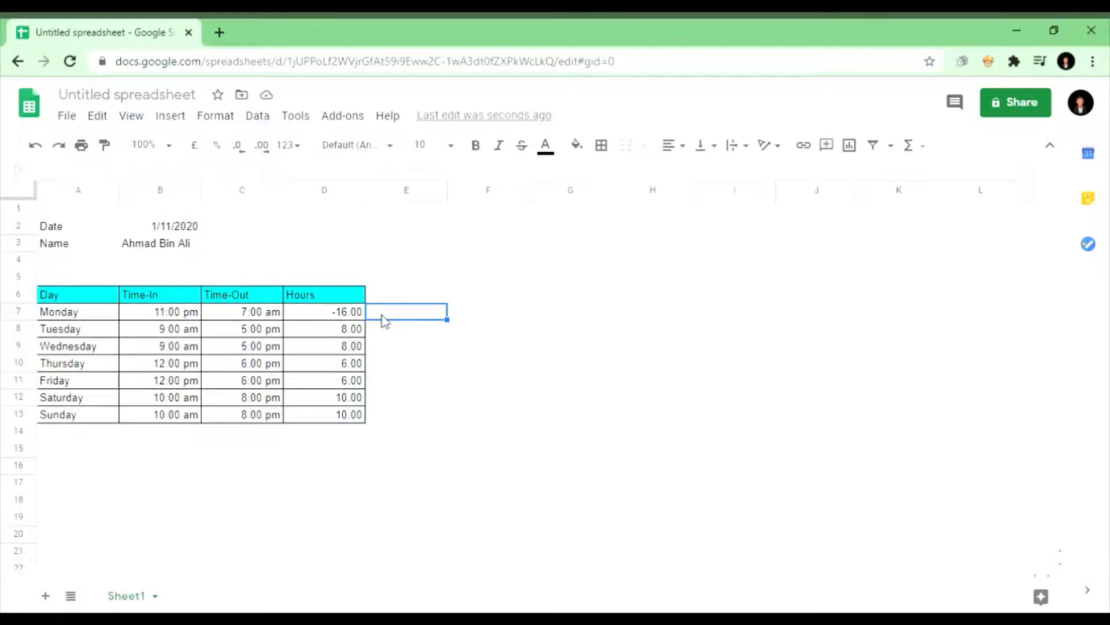
type("=C7")
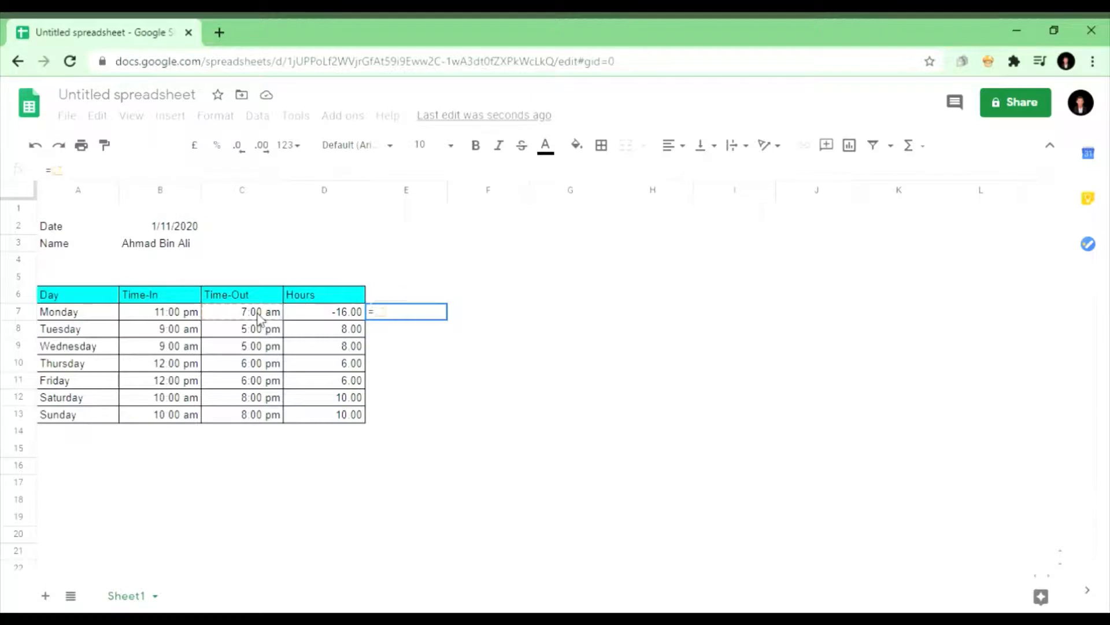
type(" -")
left_click(188, 315)
key("Return")
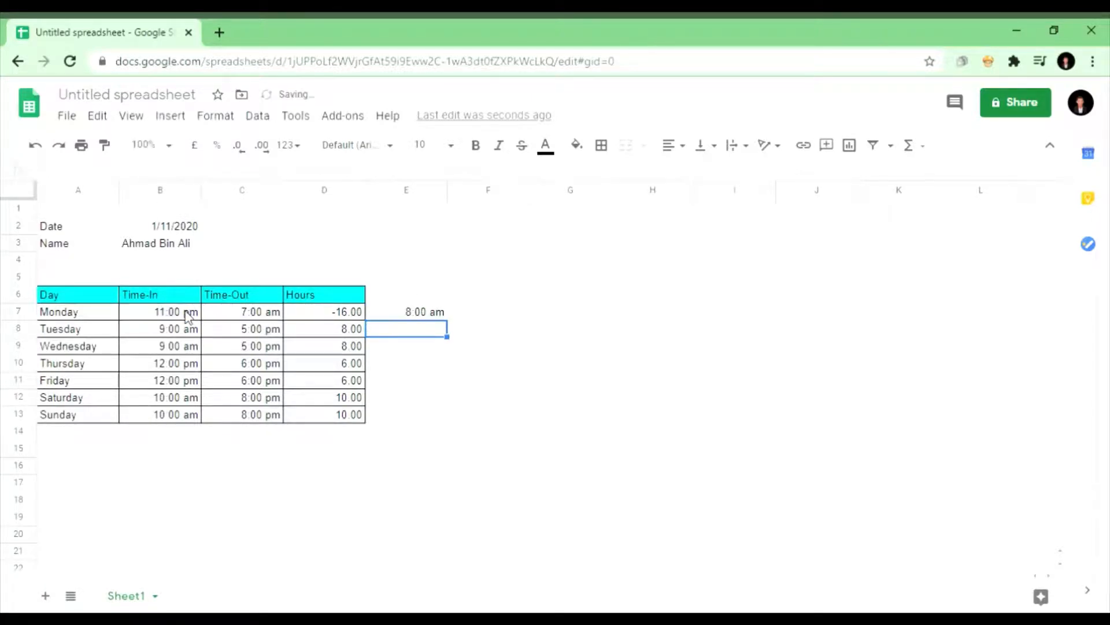
Step: Format E7 as a plain Number so it displays -0.67
left_click(412, 313)
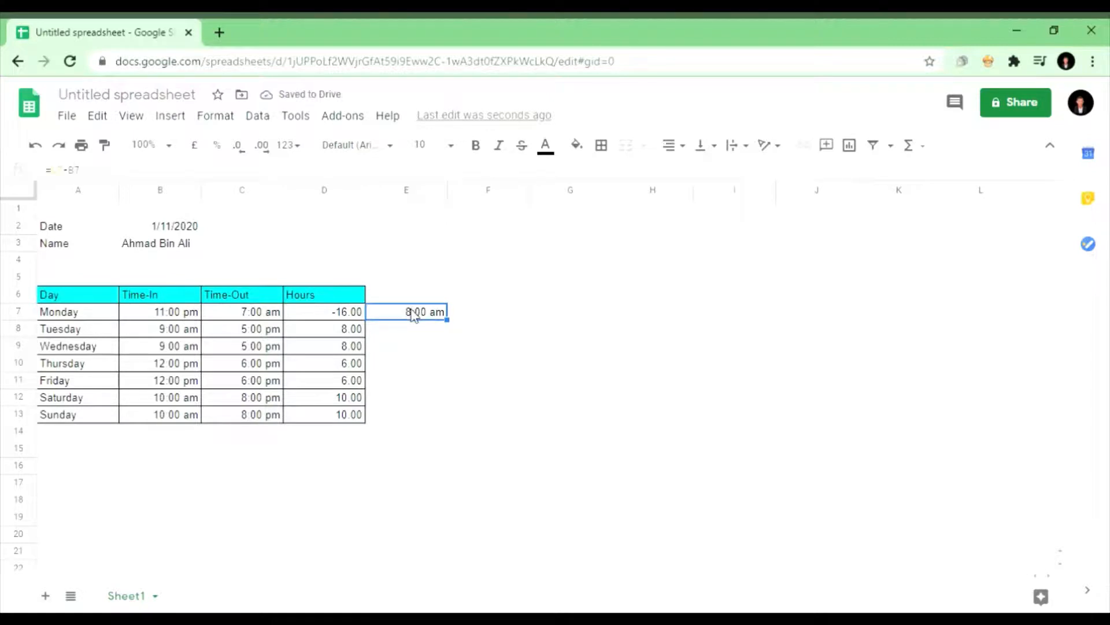
left_click(220, 117)
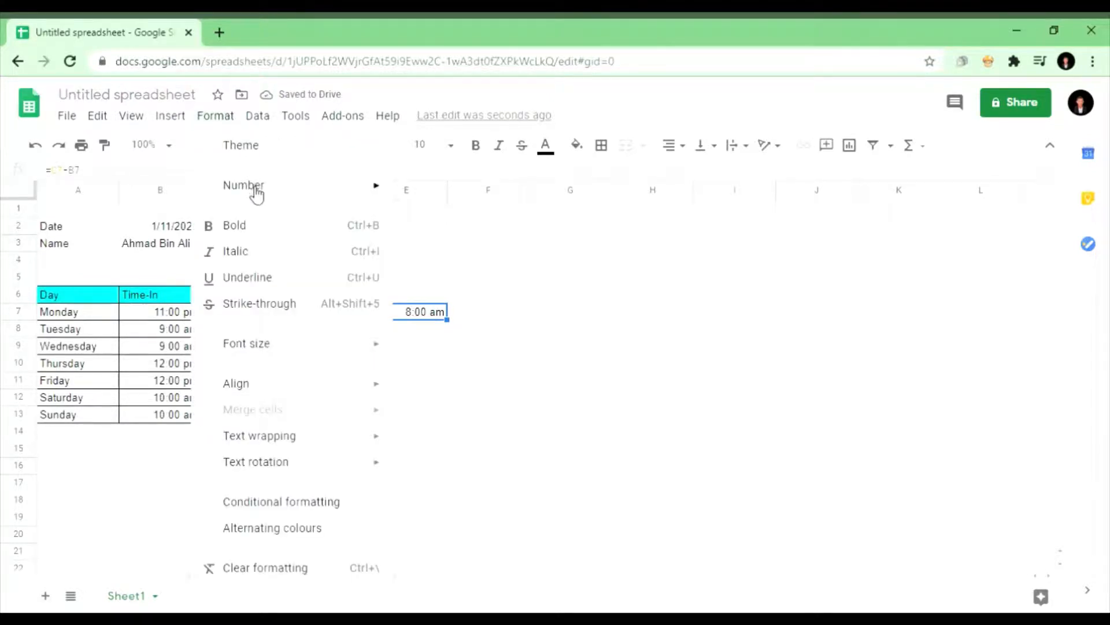
mouse_move(251, 188)
left_click(445, 209)
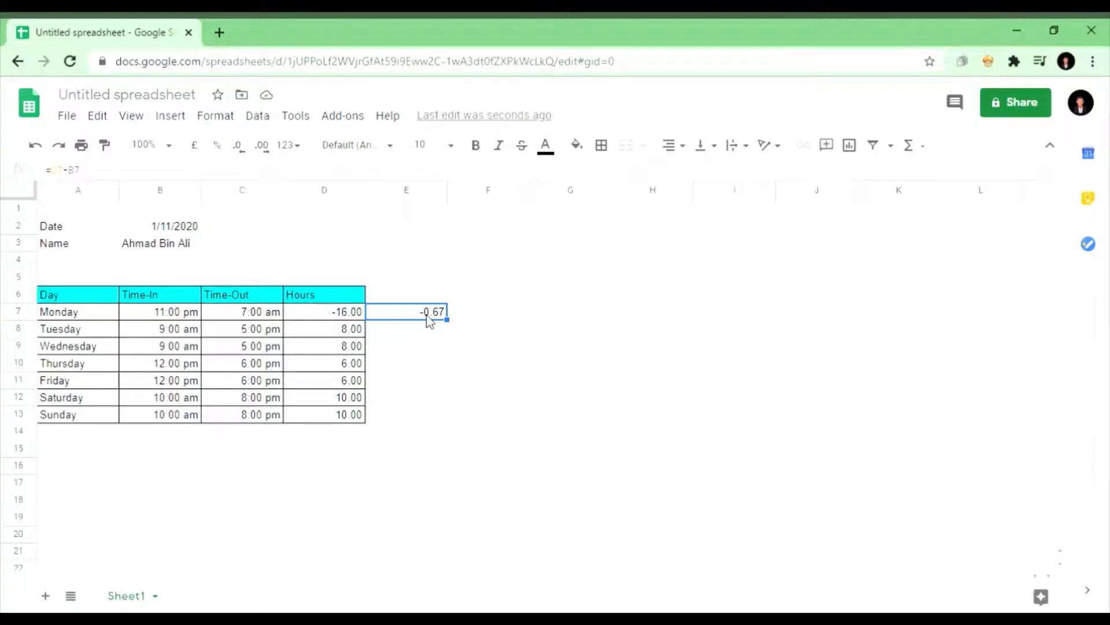
left_click(473, 319)
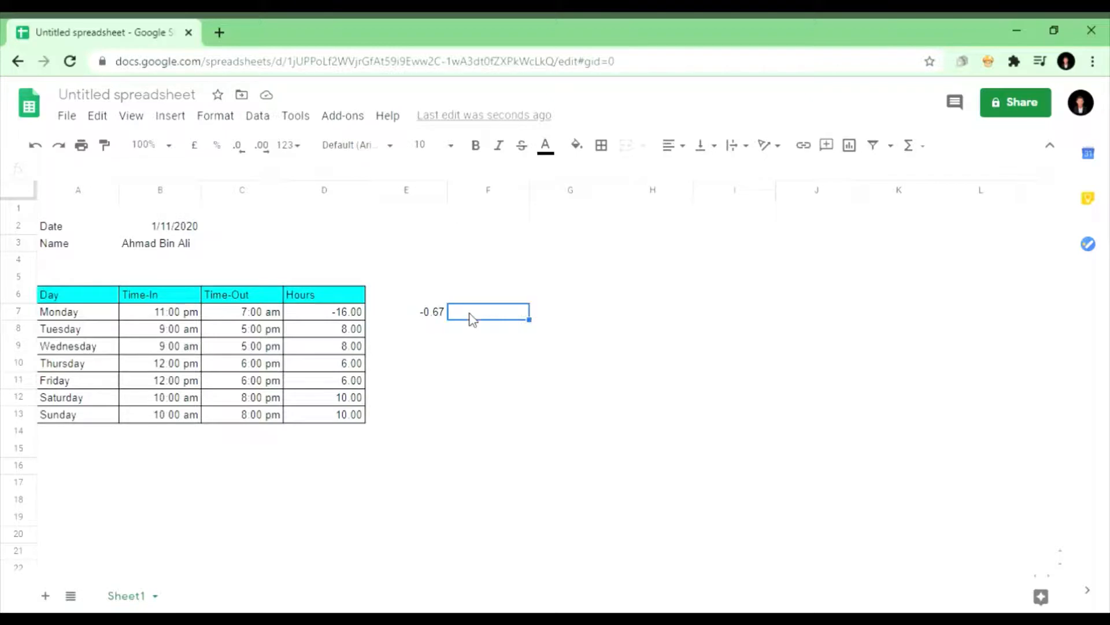
Step: Enter the helper formula =E7+1 in F7
type("=")
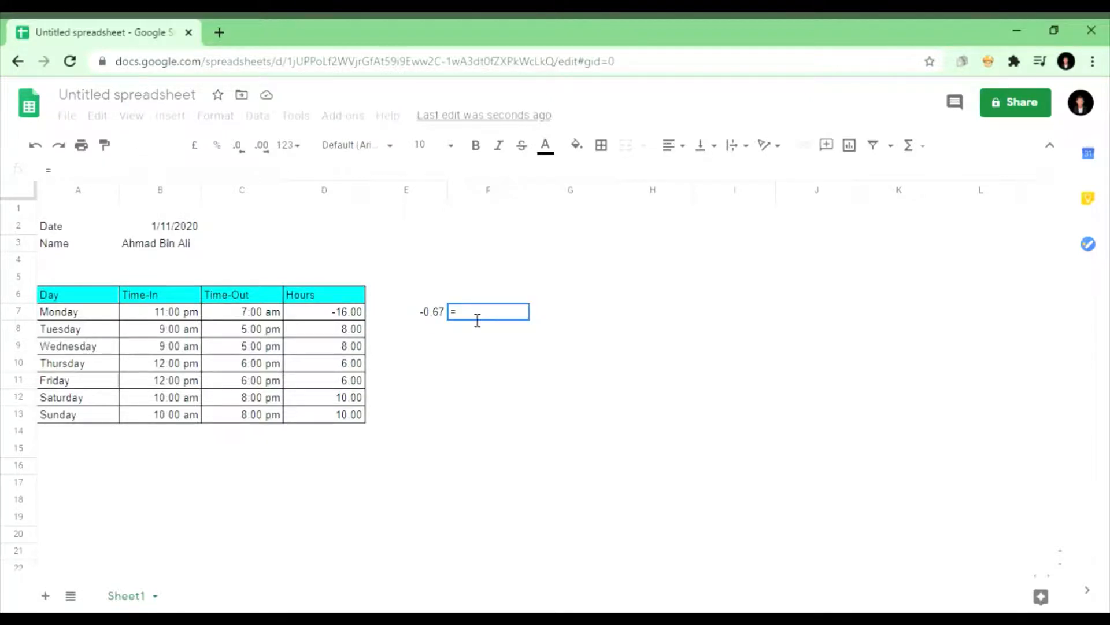
left_click(407, 317)
type("+1")
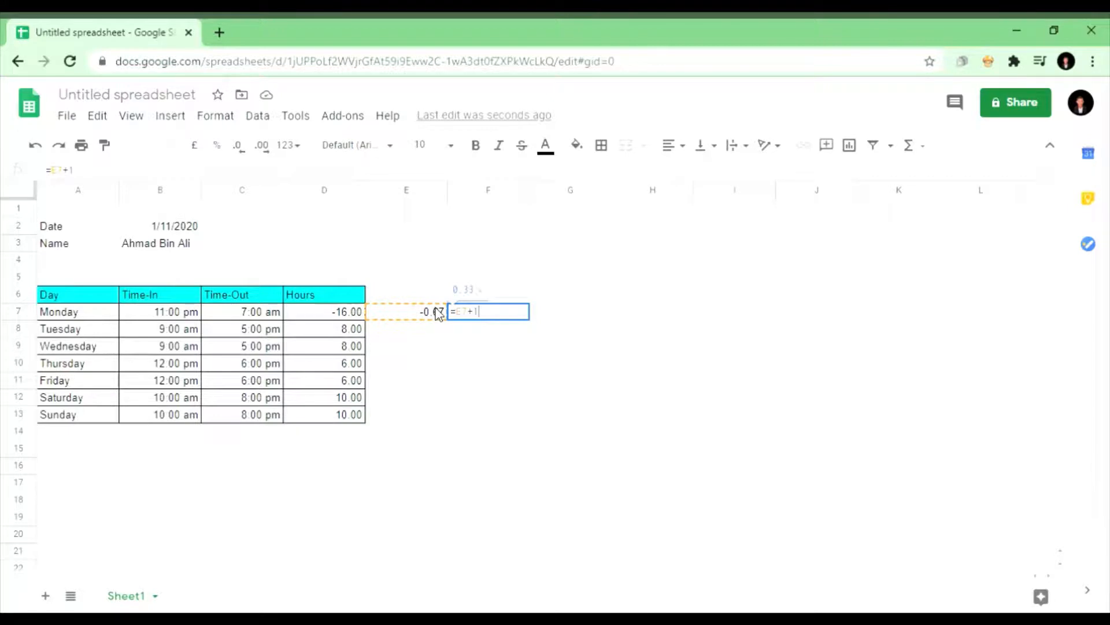
key("Return")
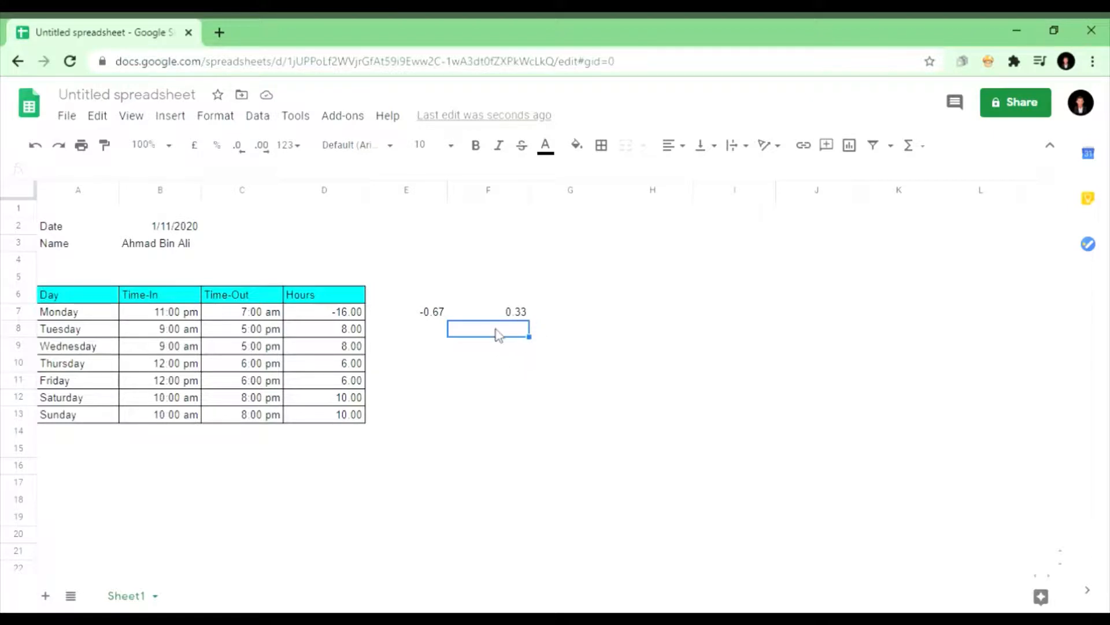
Step: Edit F7's formula to =(E7+1)*24, giving 8 hours
left_click(509, 317)
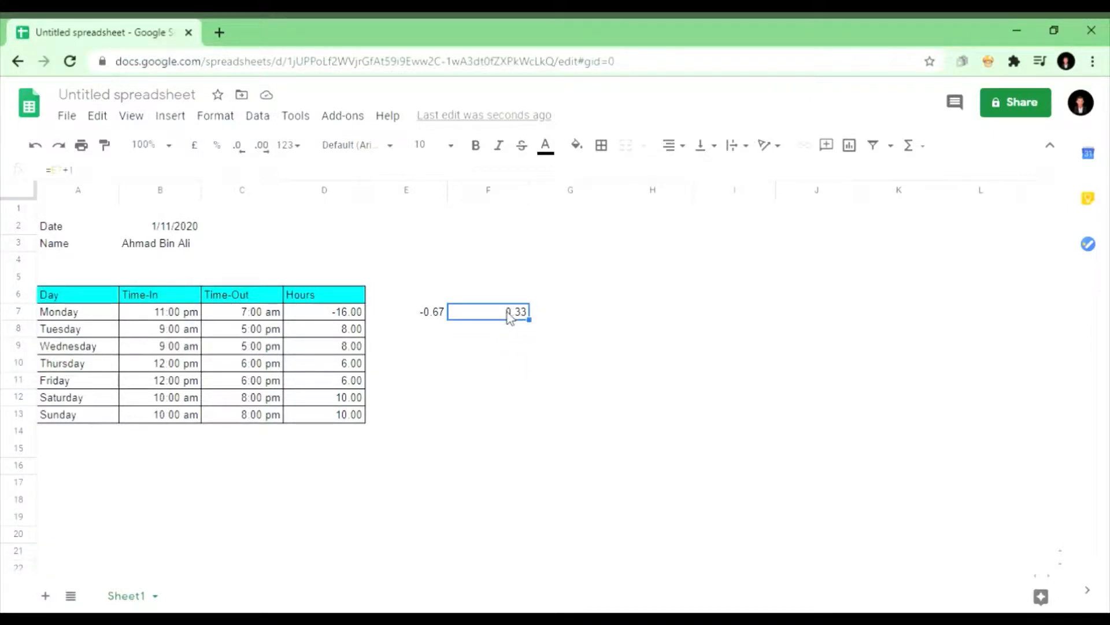
double_click(510, 318)
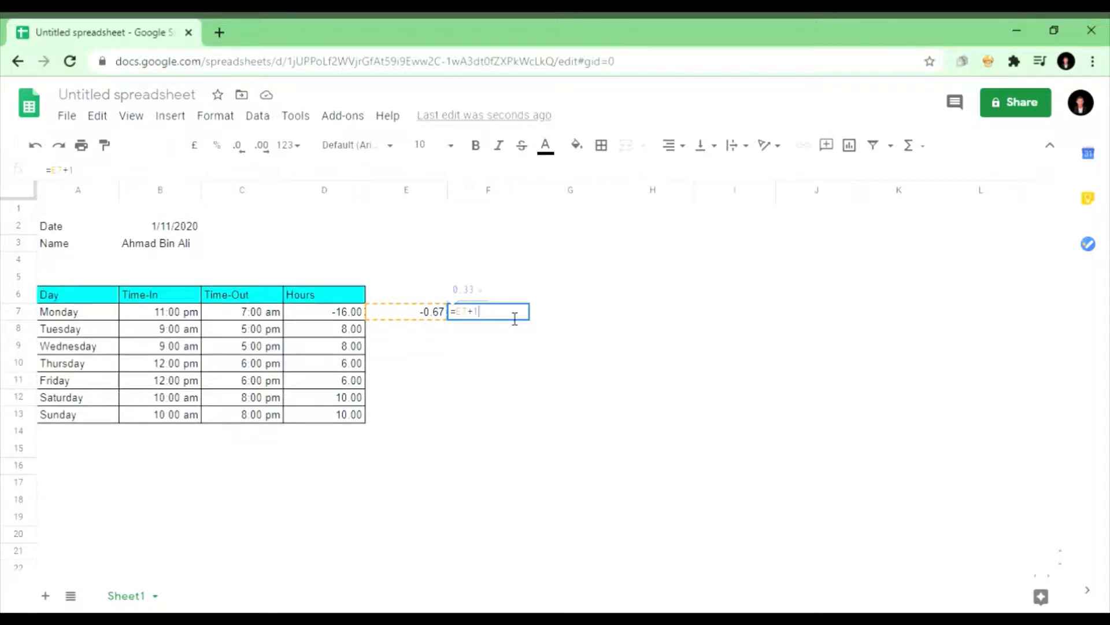
type(")")
key("Left")
key("Left")
key("Left")
key("Left")
key("Left")
type("(")
key("Right")
key("Right")
key("Right")
key("Right")
key("Right")
type("*")
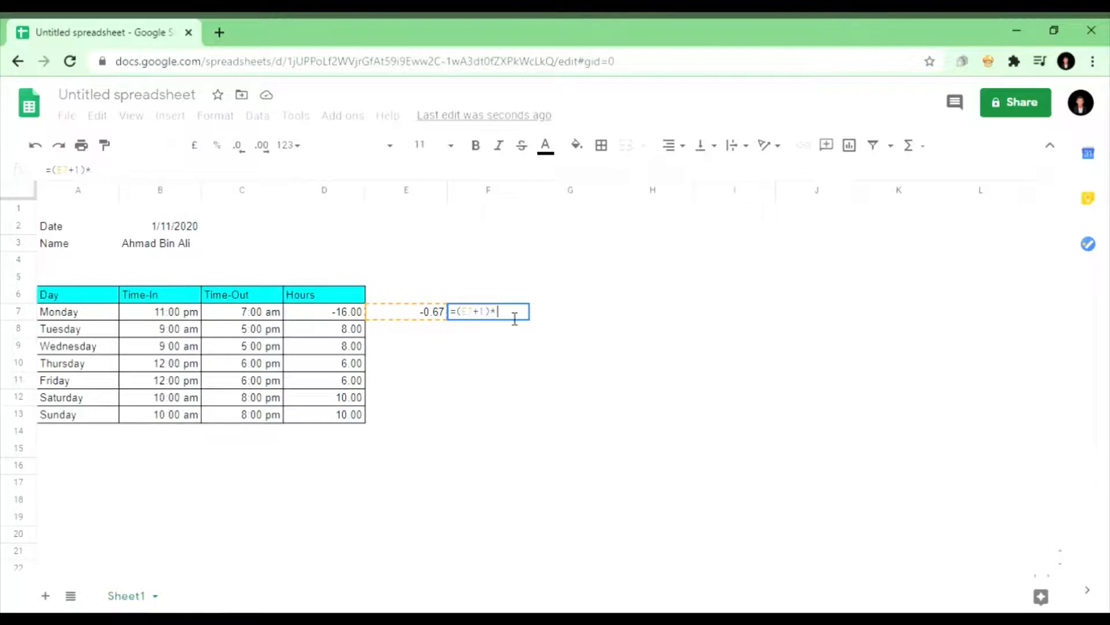
type("24")
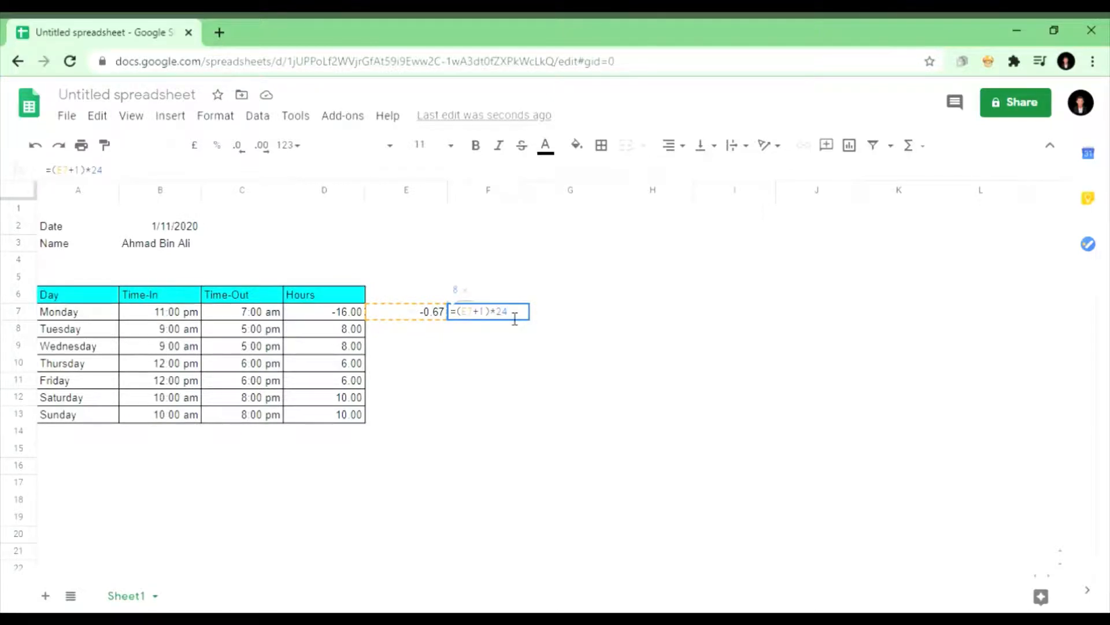
key("Return")
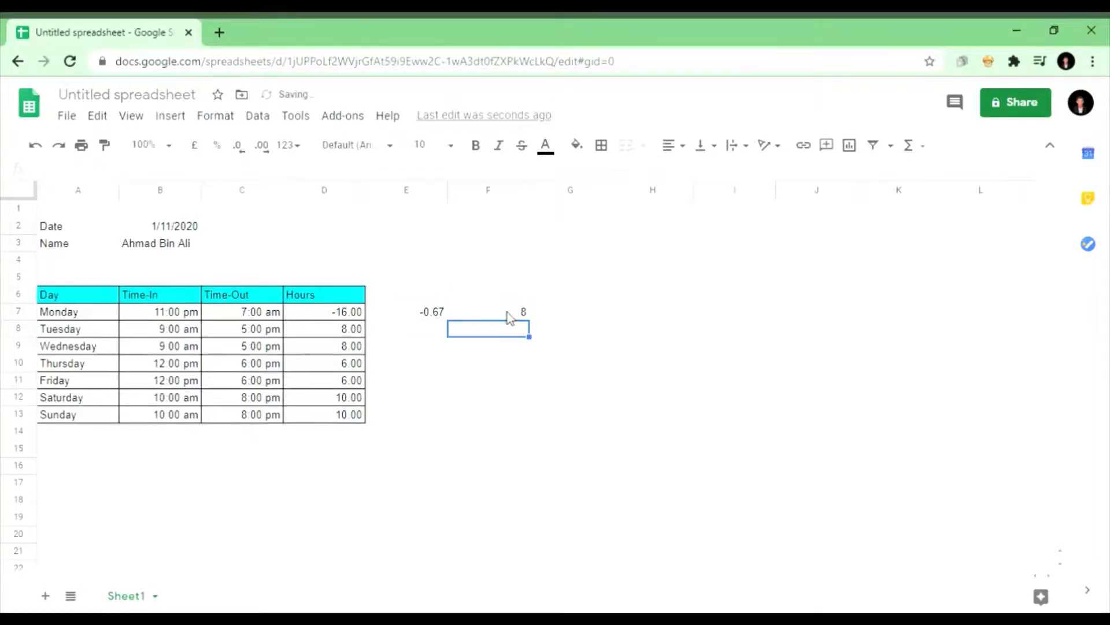
Step: Review the formulas and values in F7, D7, E7, C7 and B7
left_click(517, 315)
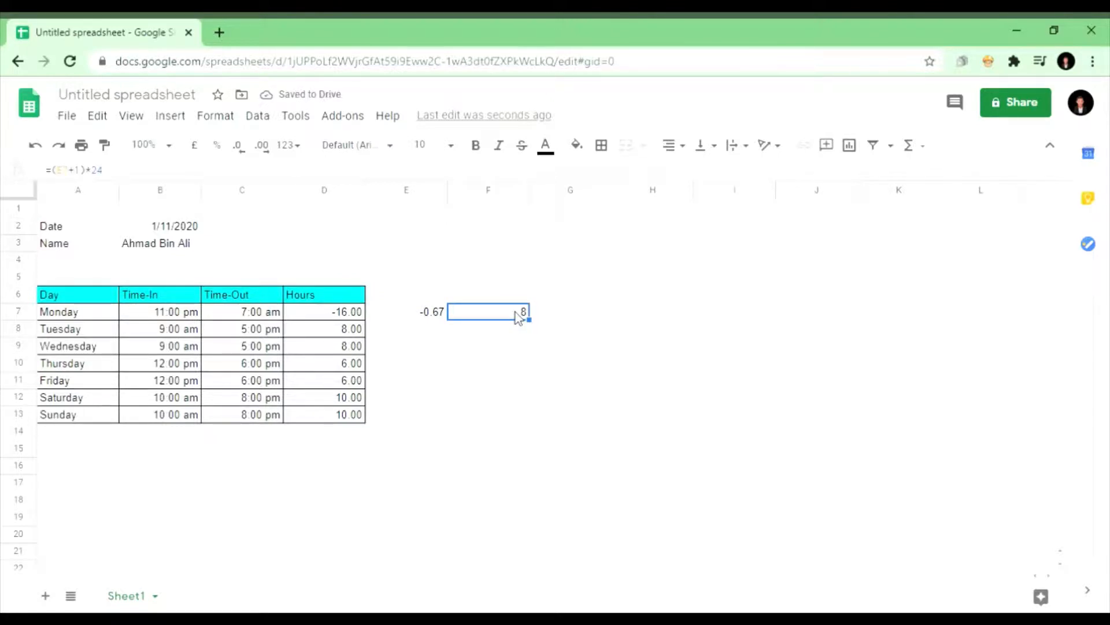
left_click(504, 329)
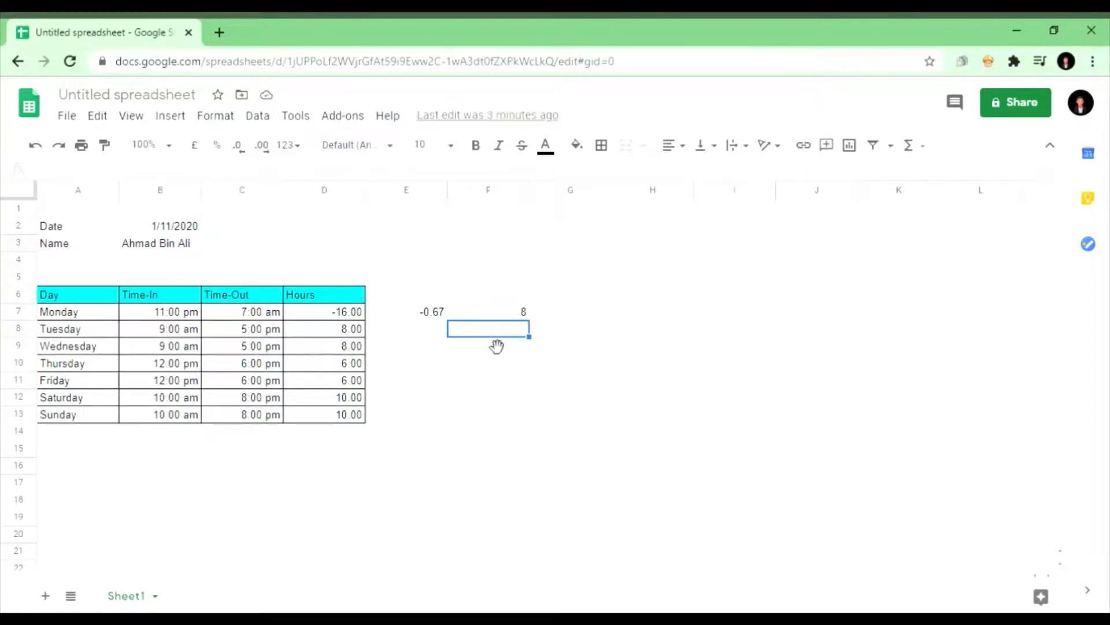
left_click(506, 318)
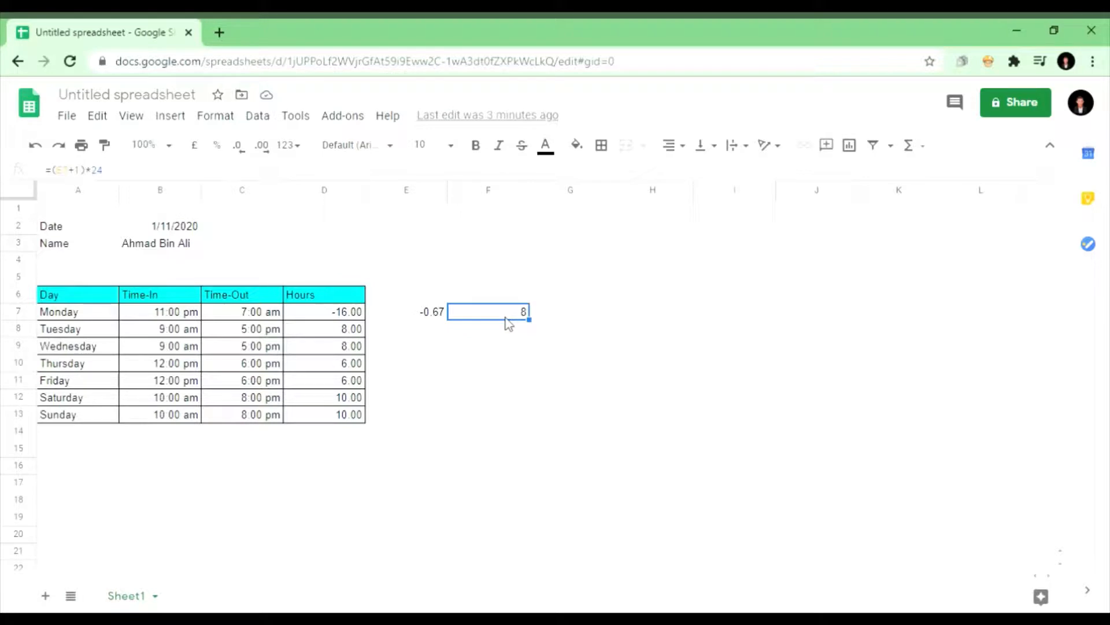
left_click(349, 314)
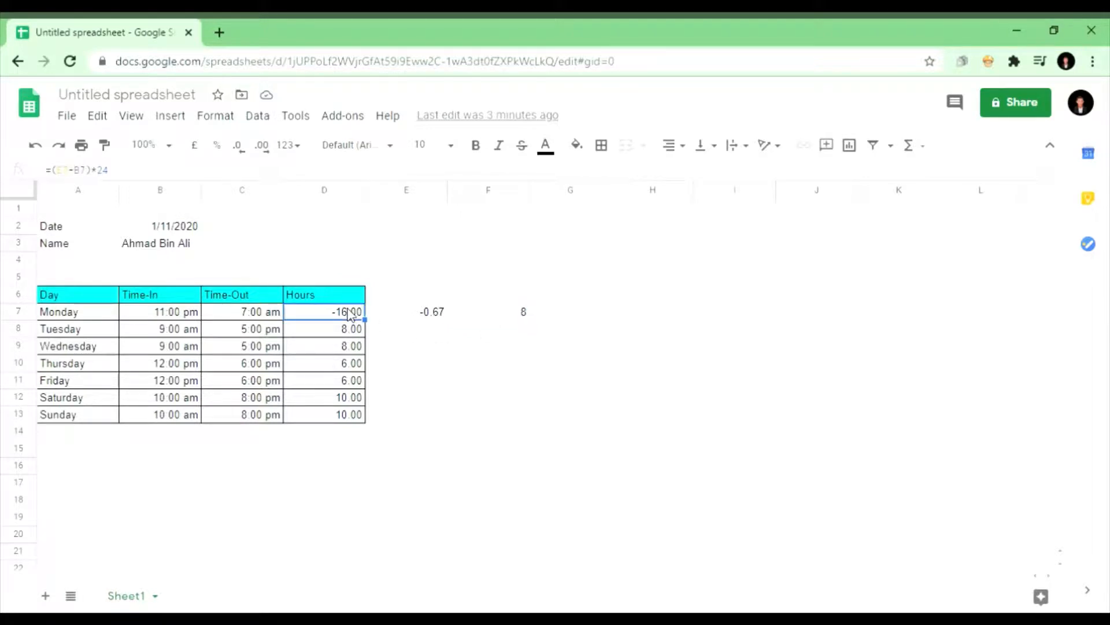
left_click(408, 313)
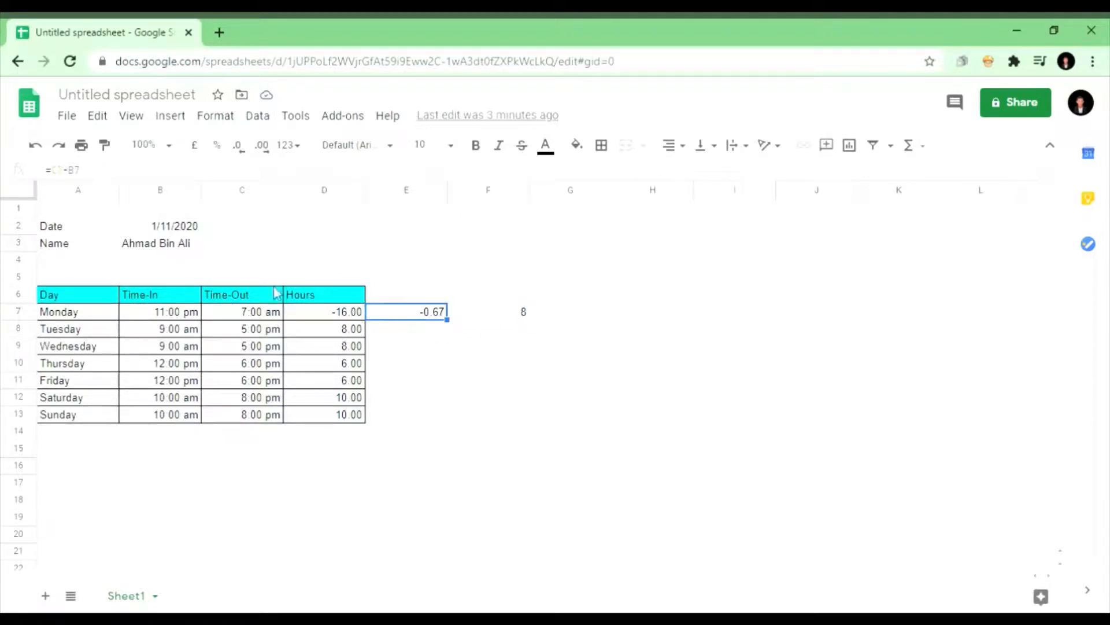
left_click(241, 312)
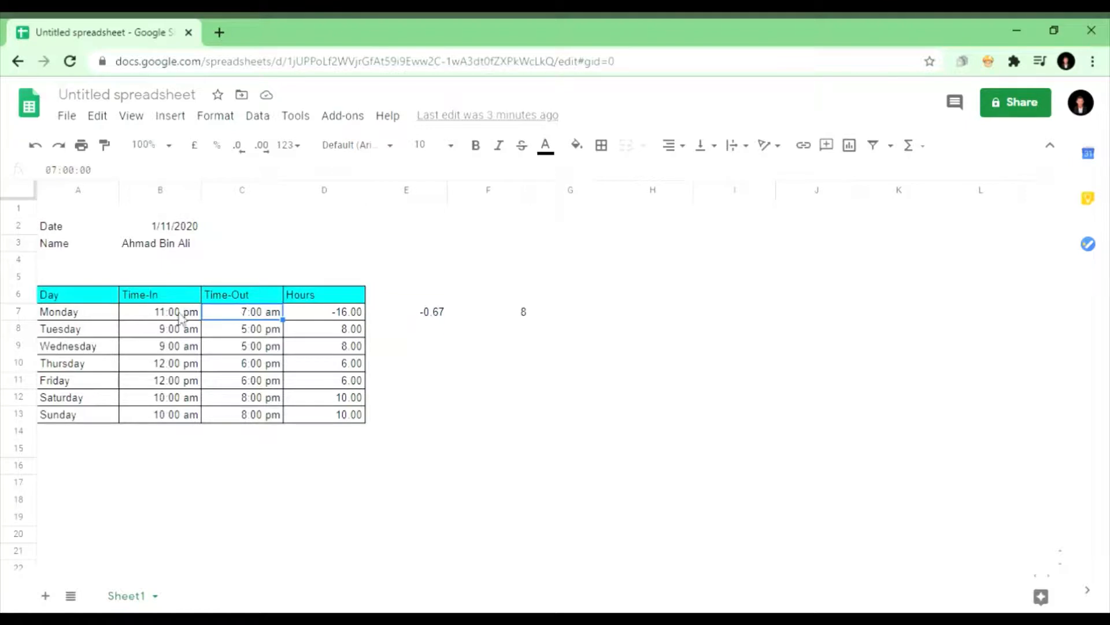
left_click(179, 316)
left_click(399, 311)
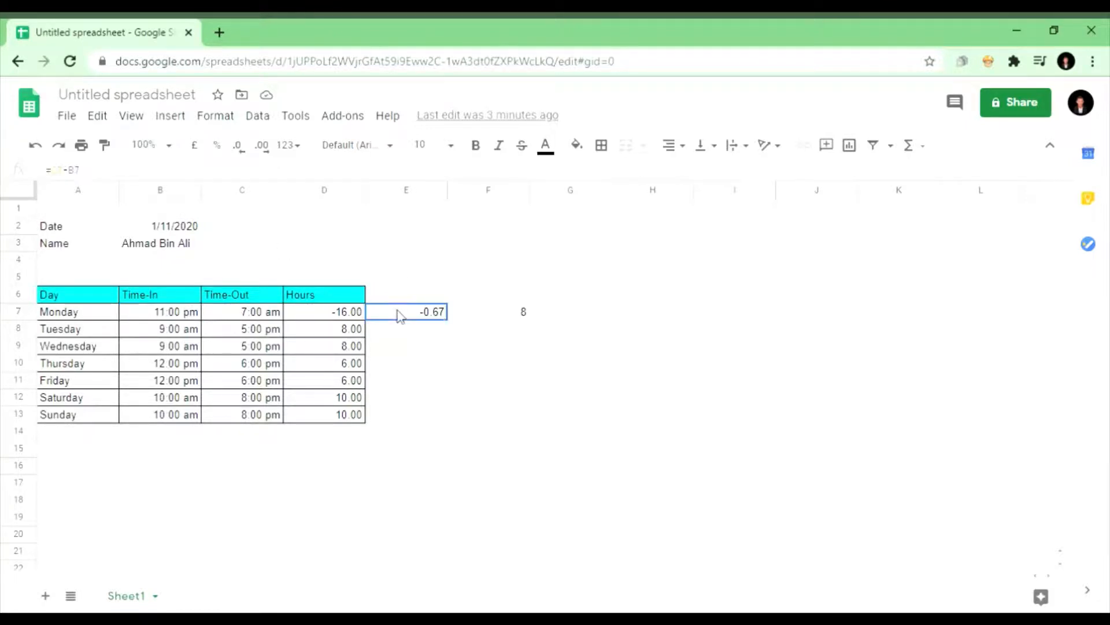
left_click(501, 313)
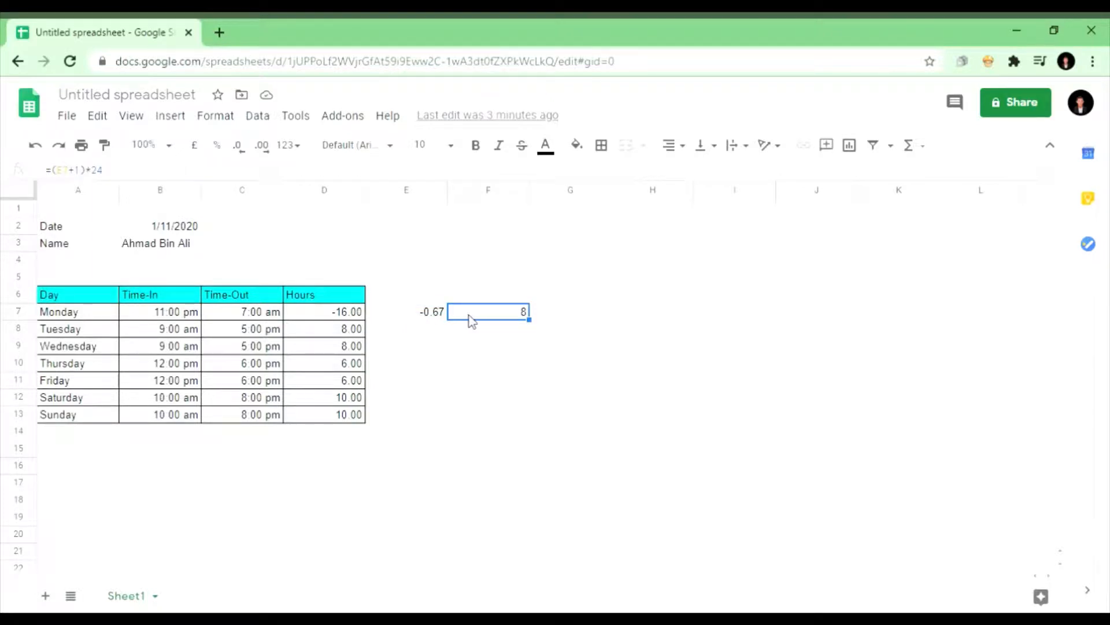
Step: Replace F7's formula with =MOD(E7,1), which shows 0.33
double_click(505, 317)
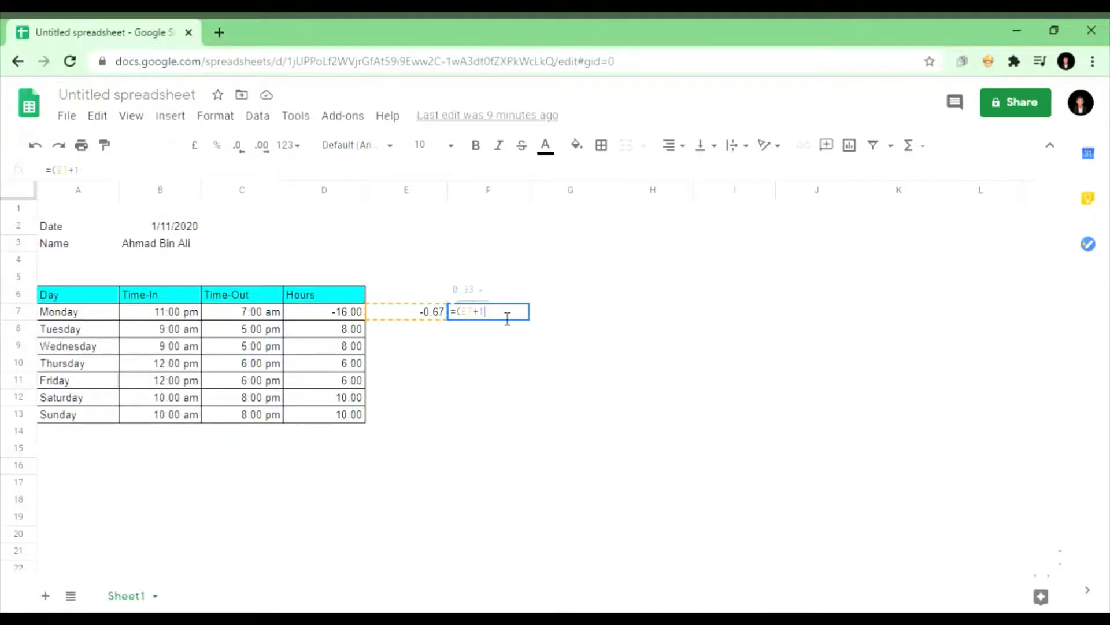
key("ctrl+a")
key("BackSpace")
type("=")
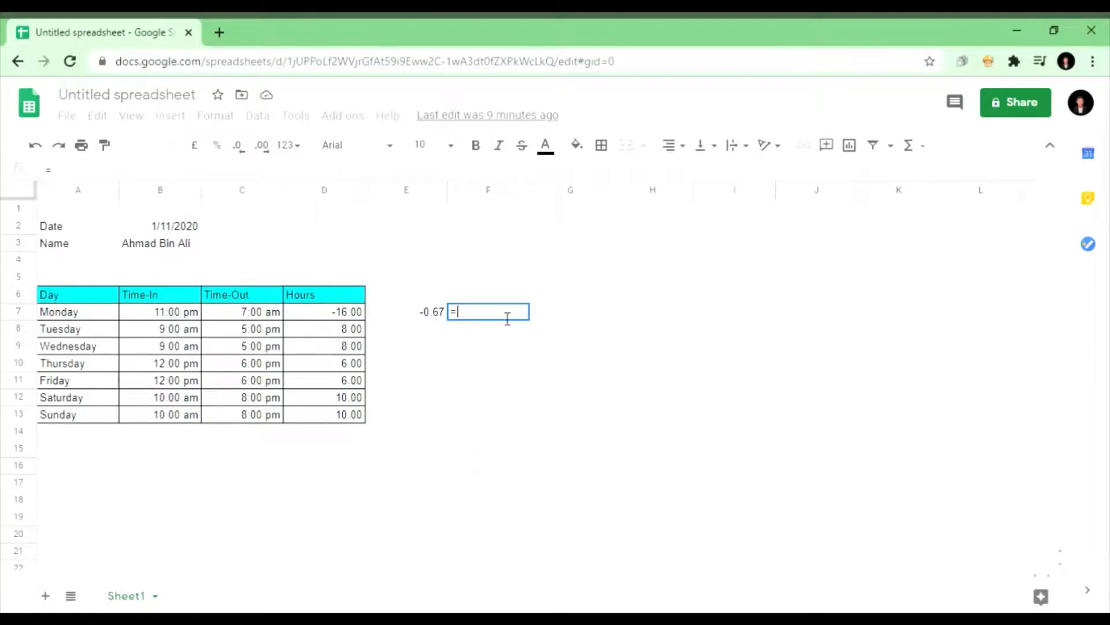
type("MOD(")
left_click(445, 312)
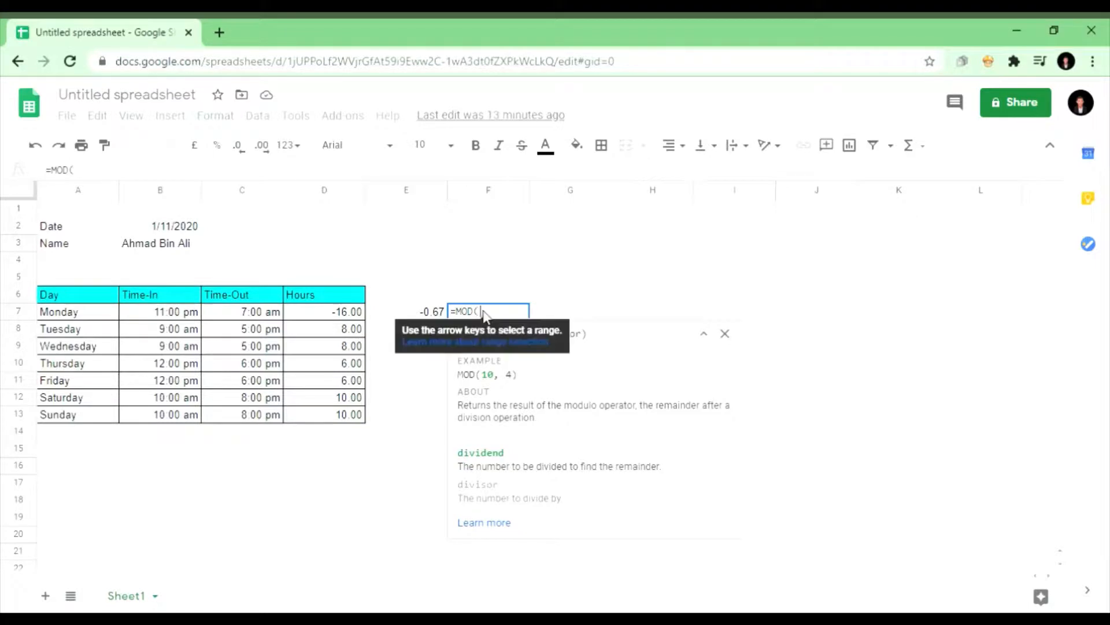
left_click(428, 317)
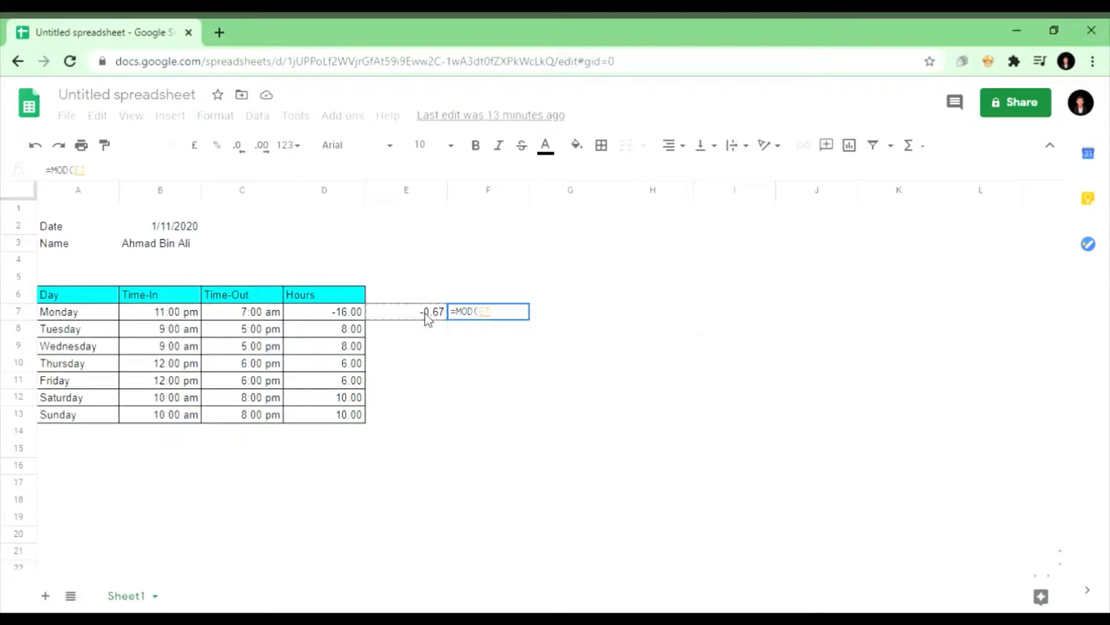
type(",")
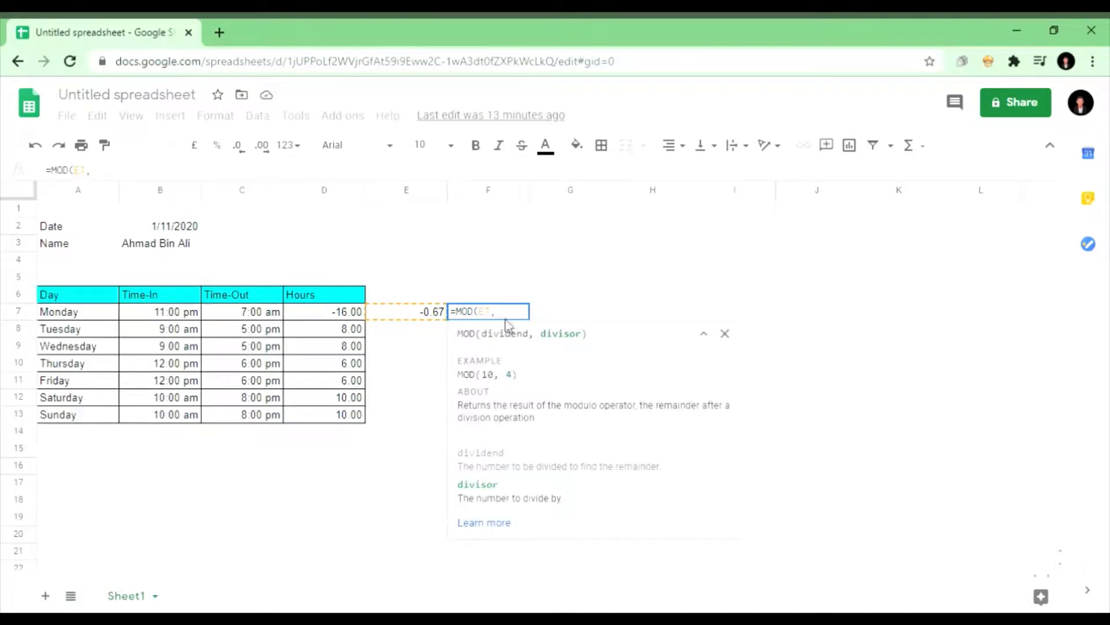
type("1")
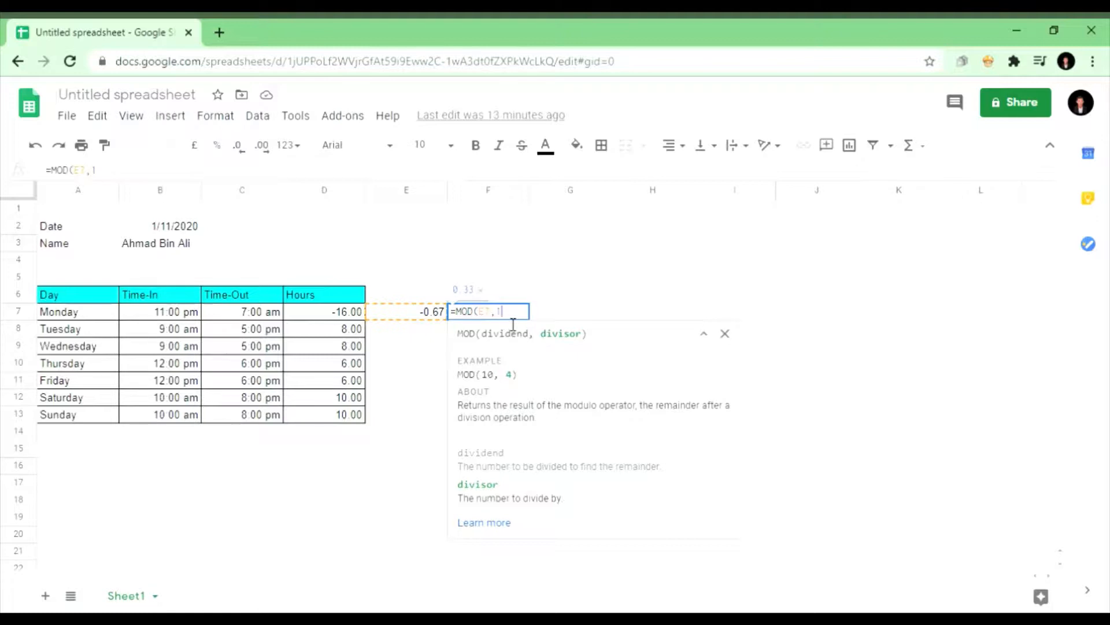
type(")")
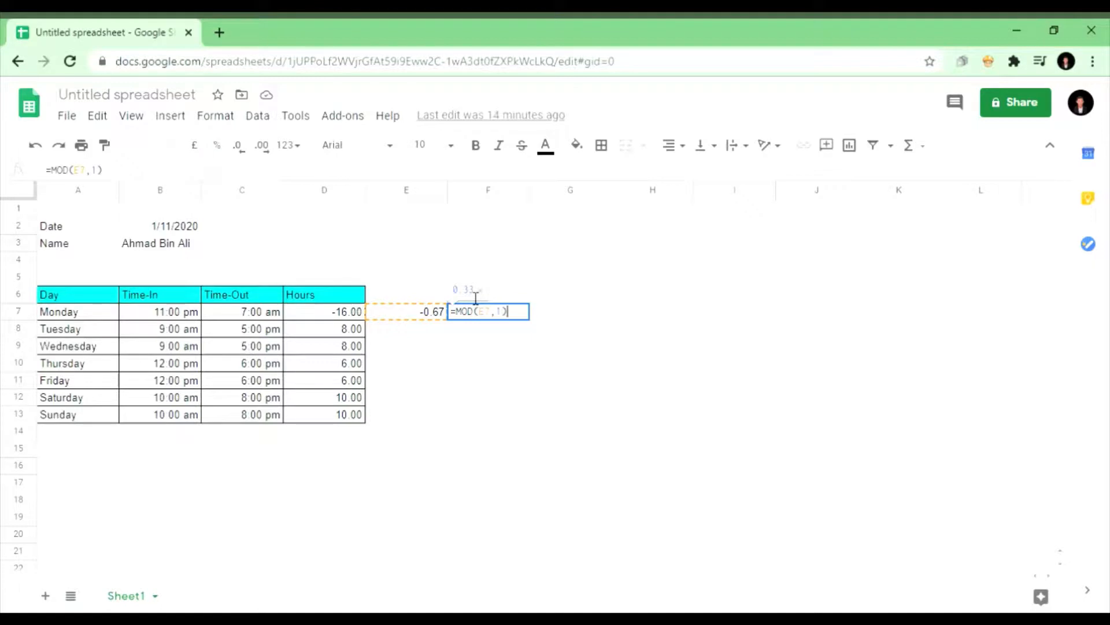
key("Return")
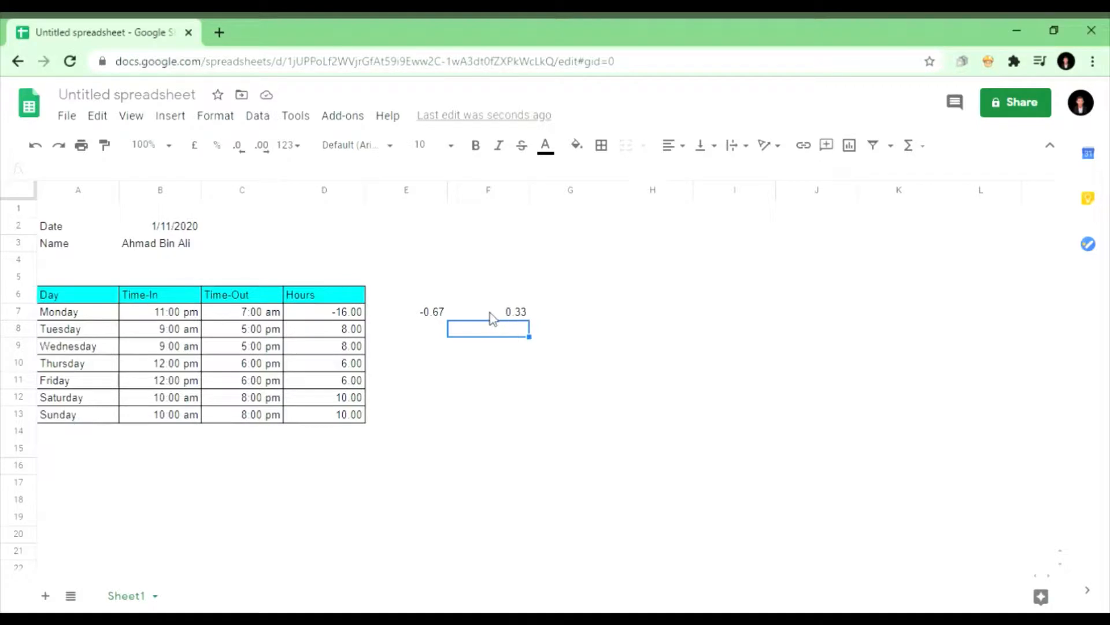
Step: Re-enter Monday's shift as 9am in B7 and 5pm in C7, giving 8.00 hours
left_click(493, 312)
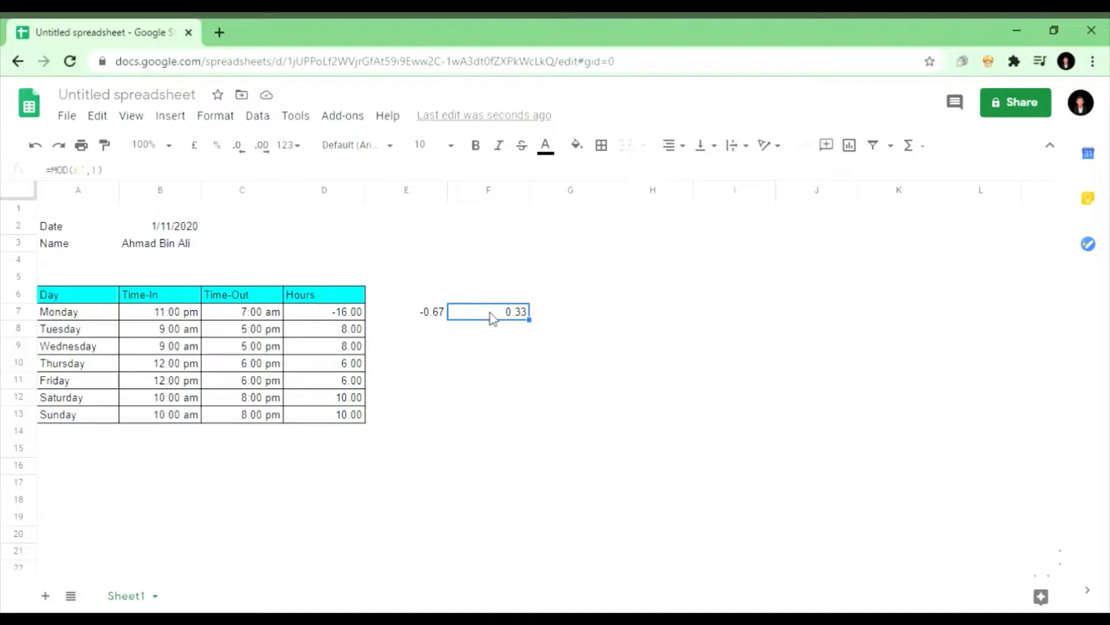
left_click(193, 315)
left_click(247, 315)
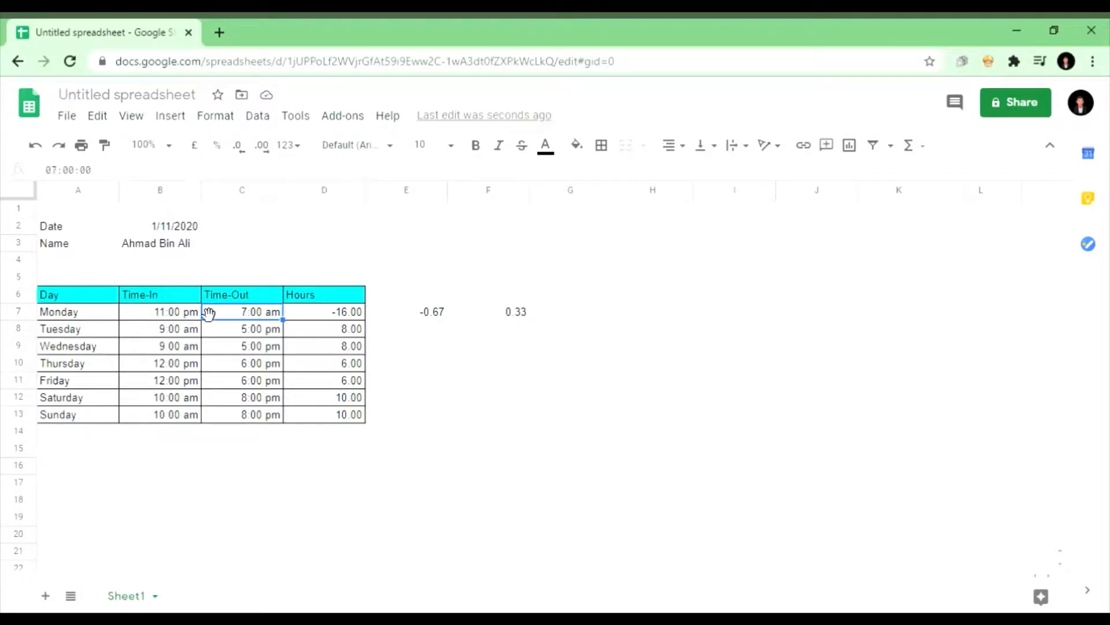
left_click(181, 315)
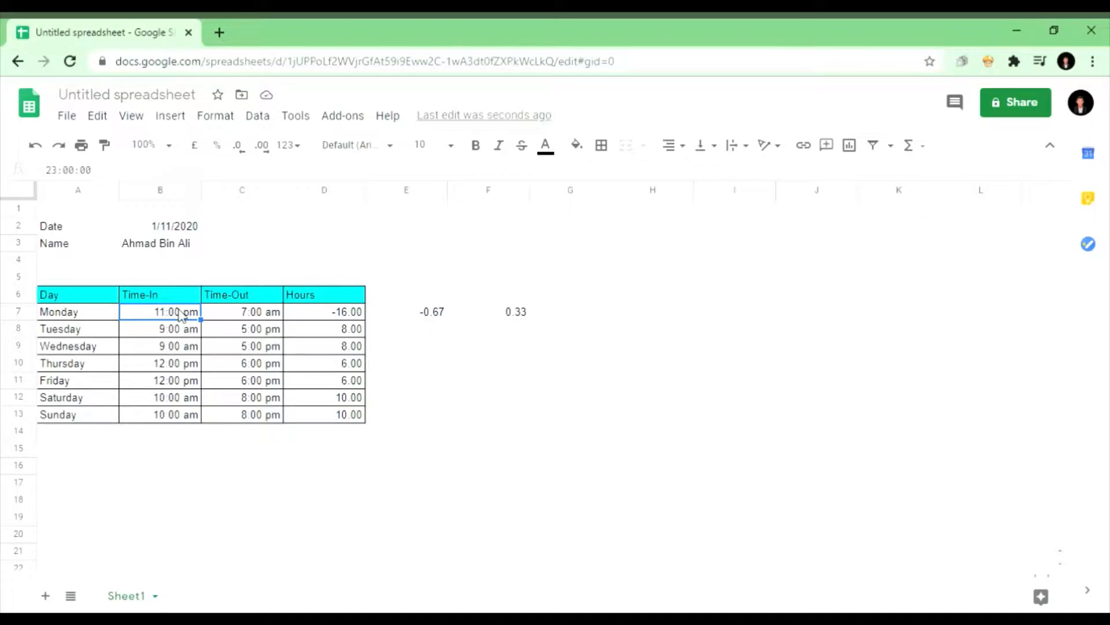
type("9am")
key("Return")
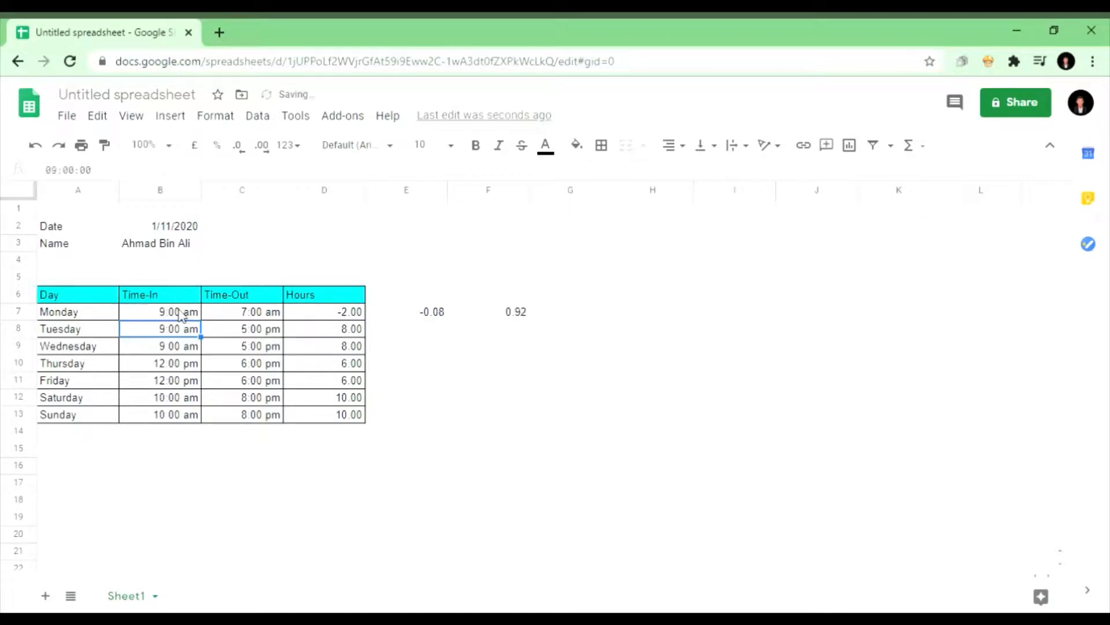
left_click(244, 316)
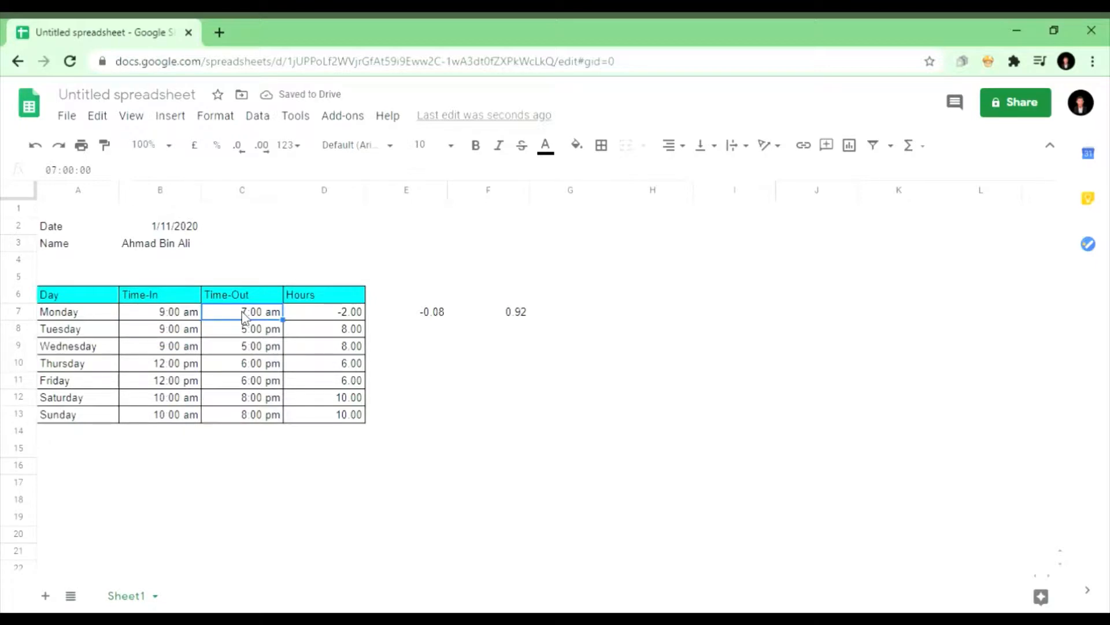
key("BackSpace")
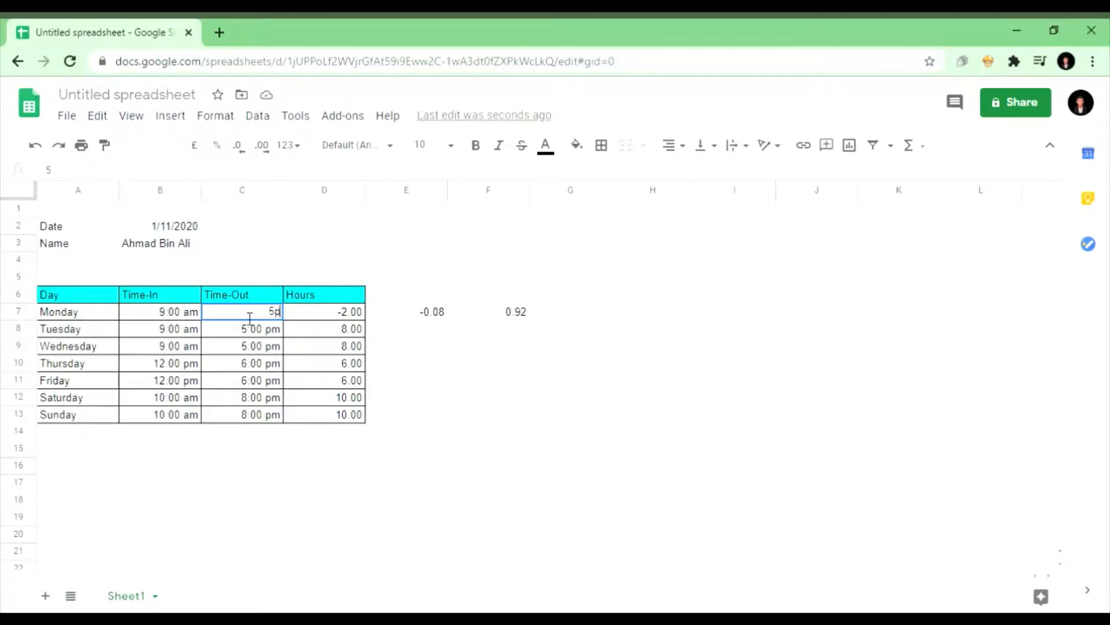
type("5pm")
key("Return")
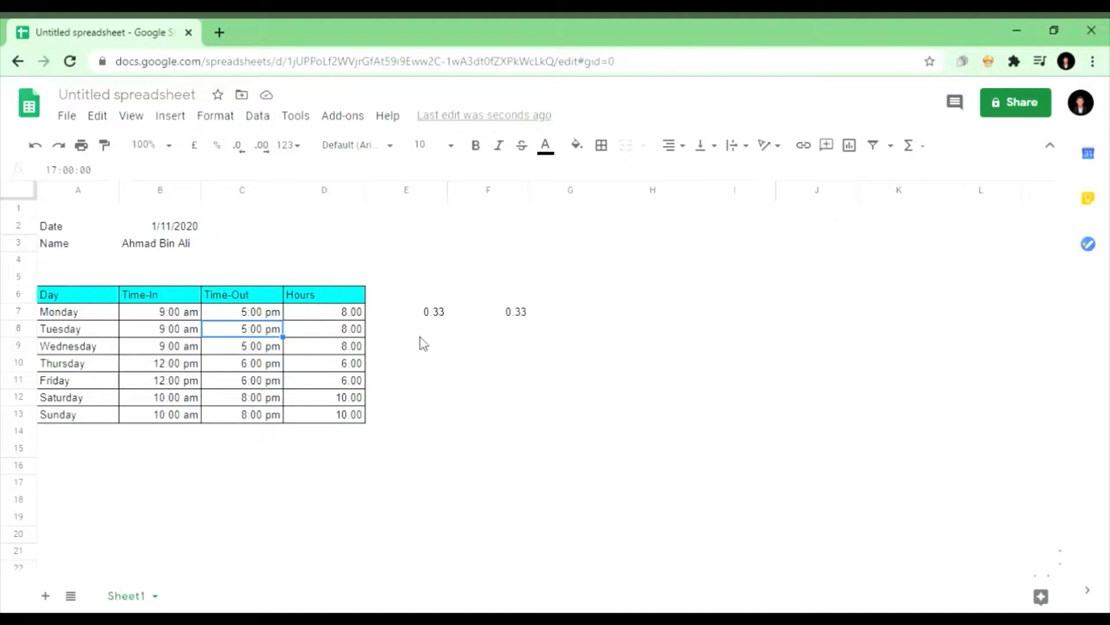
Step: Review F7's =MOD(E7,1) formula, then delete the contents of E7:F7
left_click(481, 316)
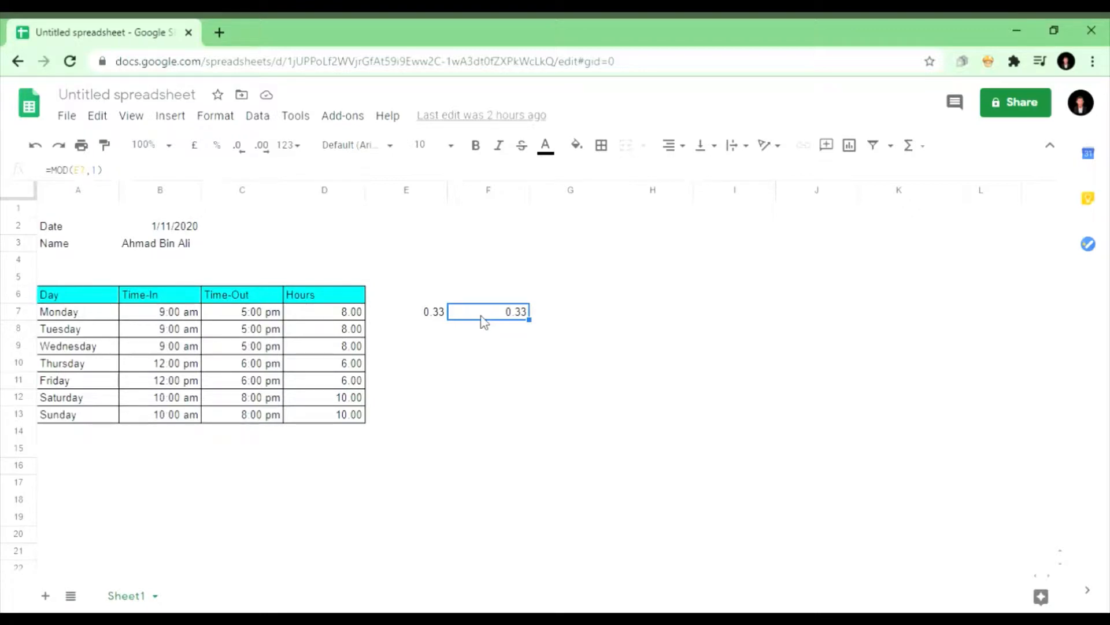
double_click(483, 319)
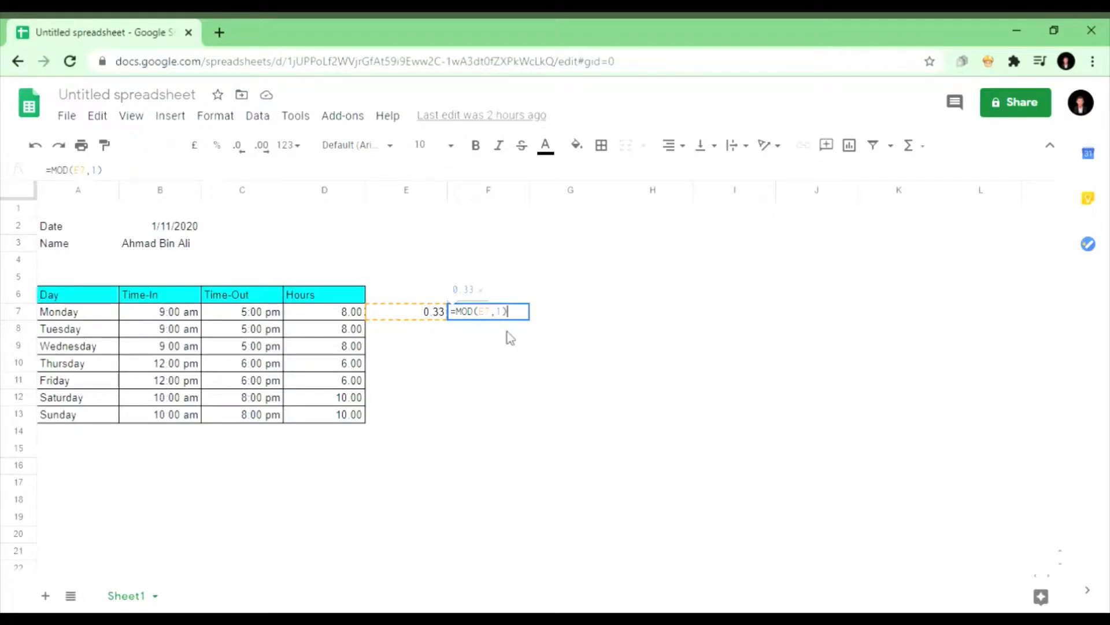
key("Return")
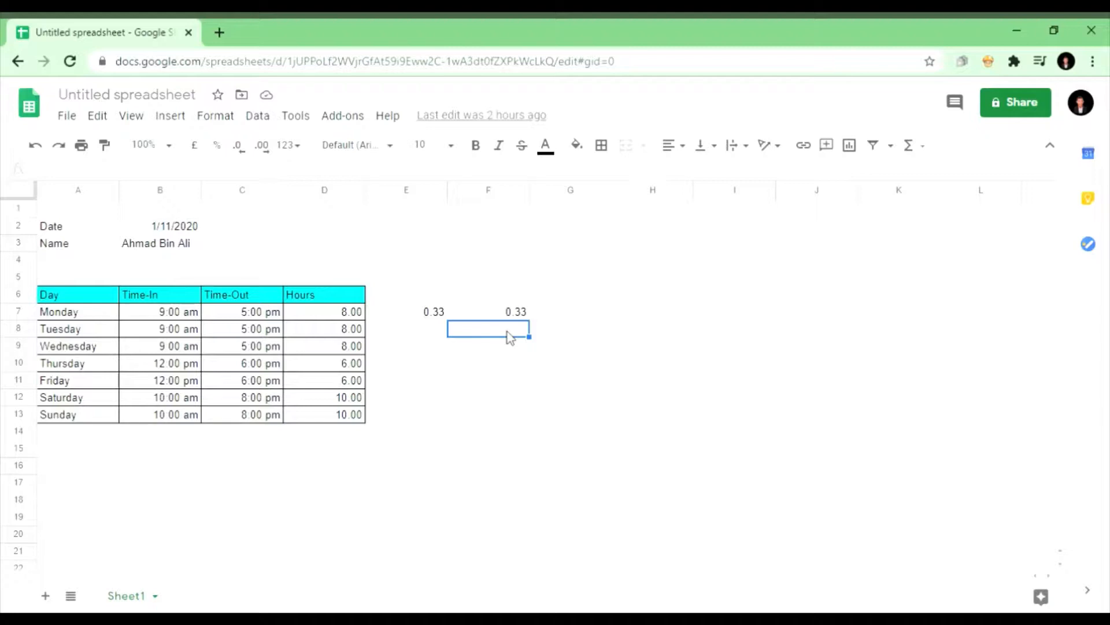
left_click(513, 313)
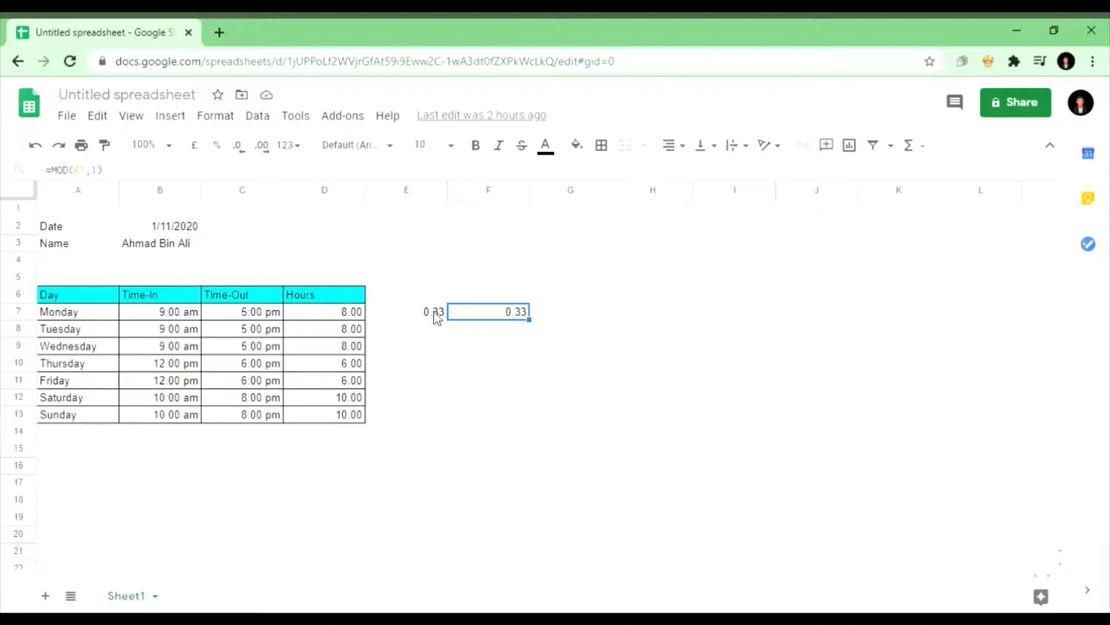
left_click_drag(436, 314, 479, 318)
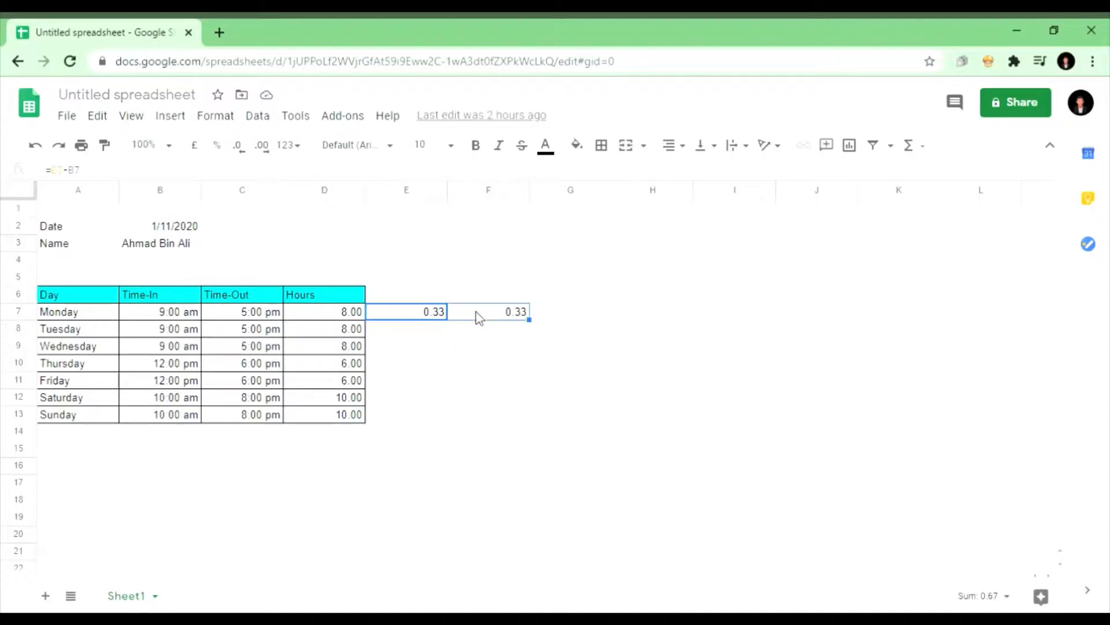
key("Delete")
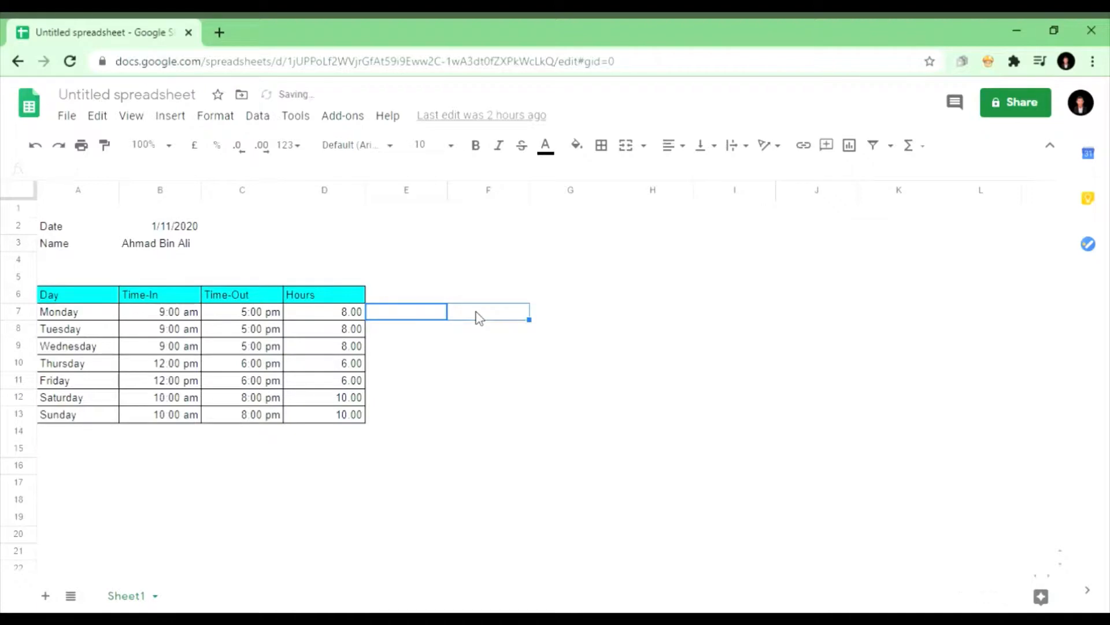
Step: Replace D7 with =MOD(C7-B7,1)*24, still showing 8.00 hours
left_click(341, 319)
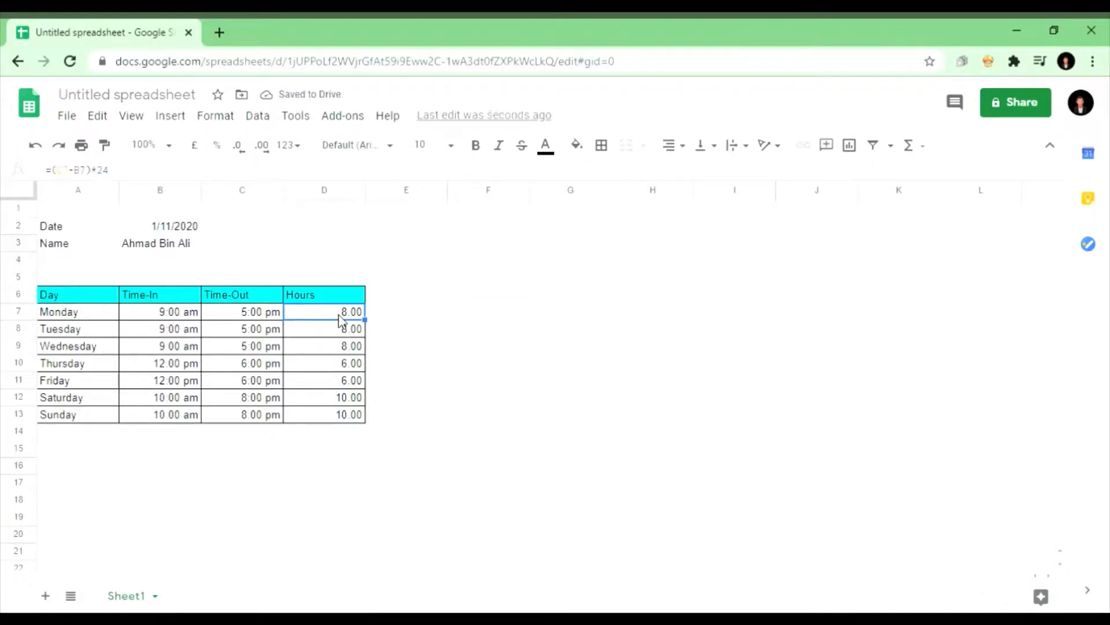
key("Delete")
type("=mod")
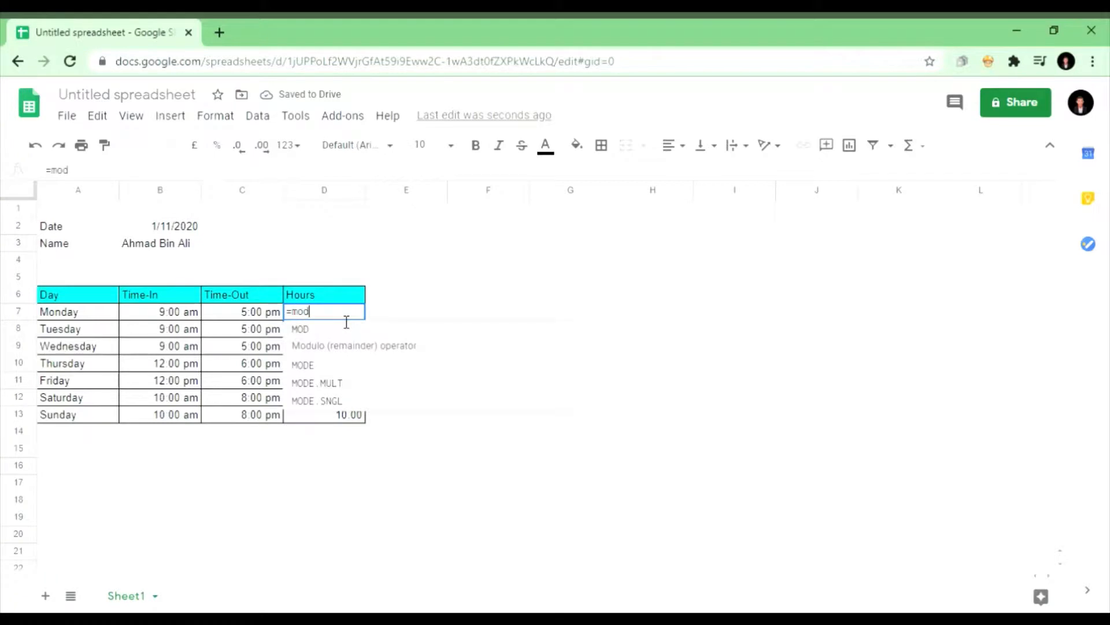
left_click(372, 354)
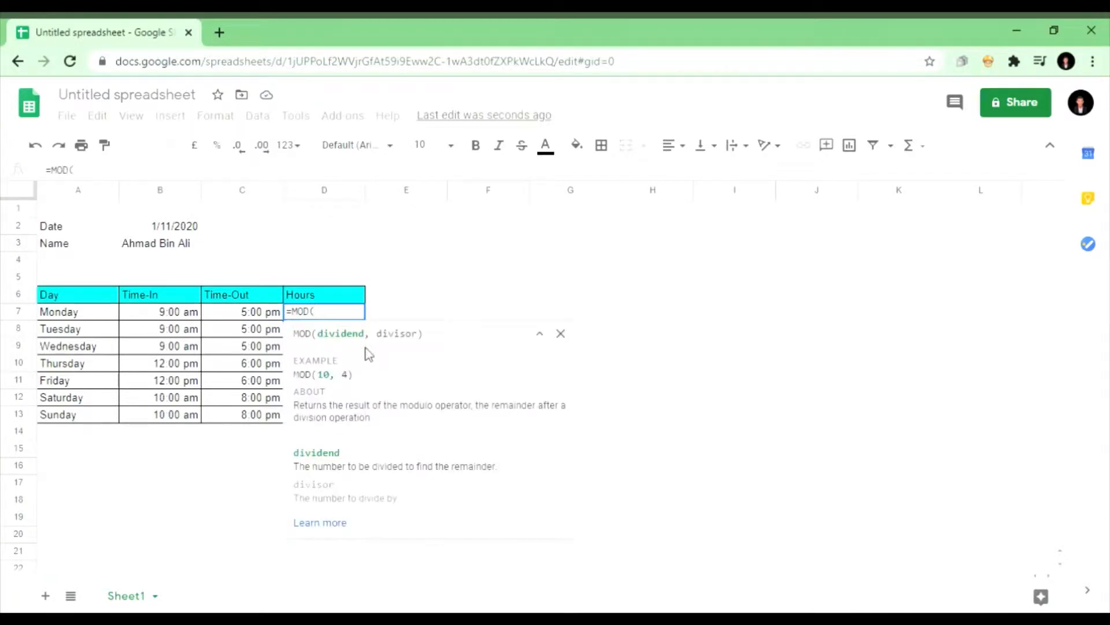
left_click(258, 315)
type("-")
left_click(181, 321)
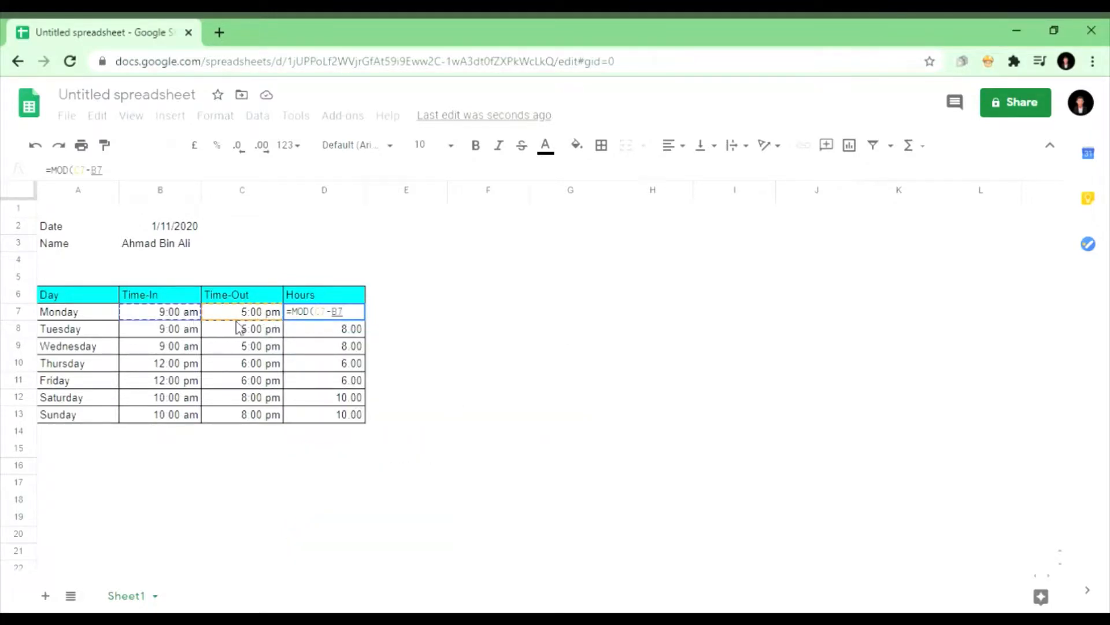
type(",")
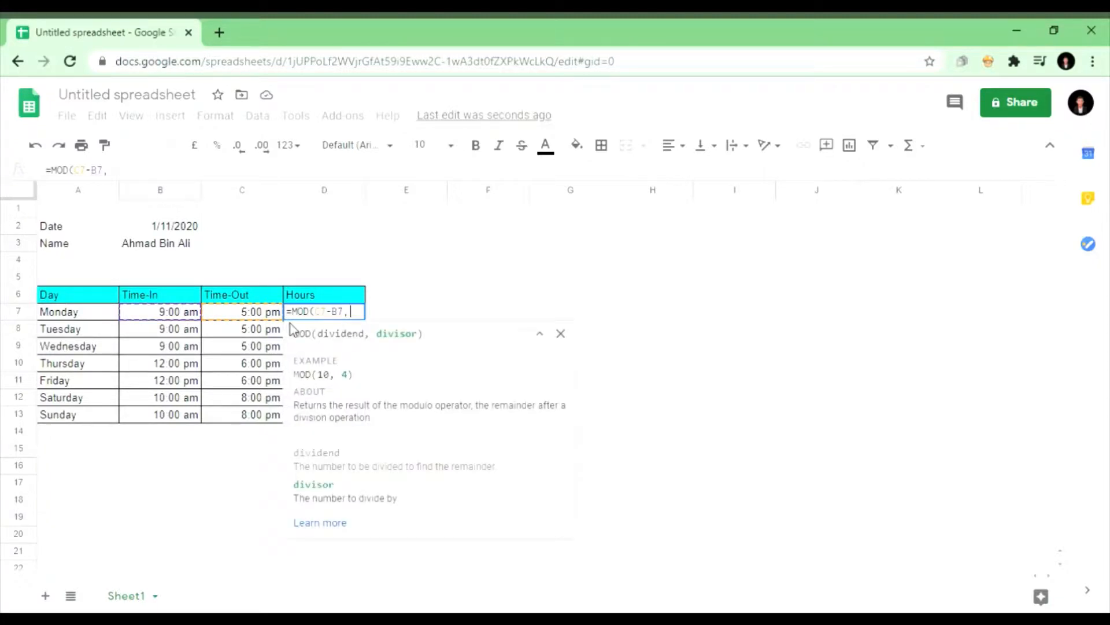
type("1")
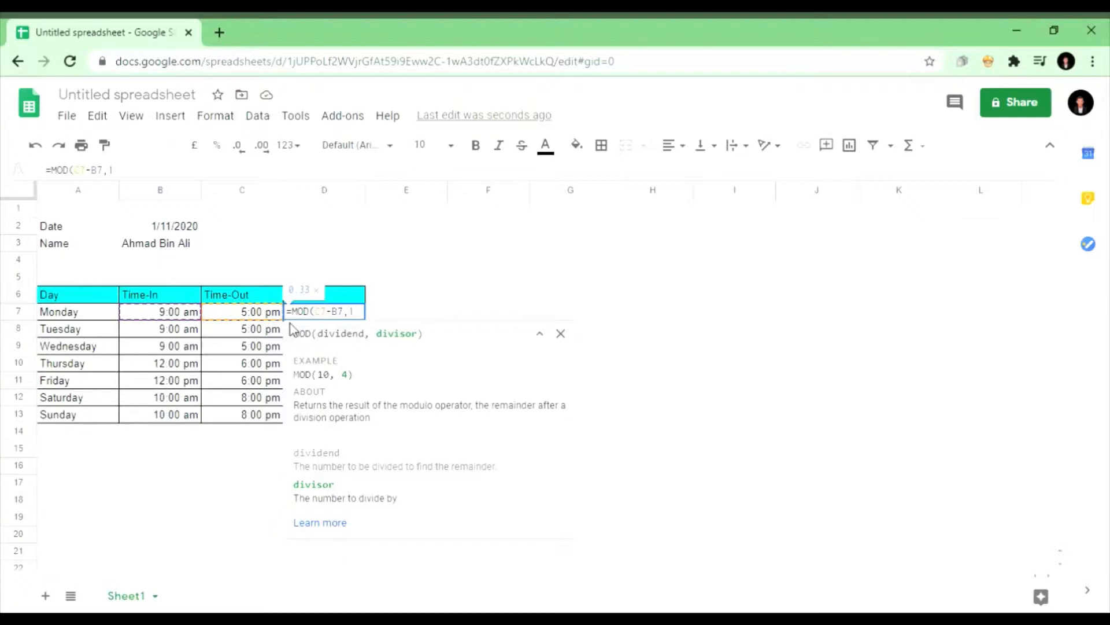
type(")")
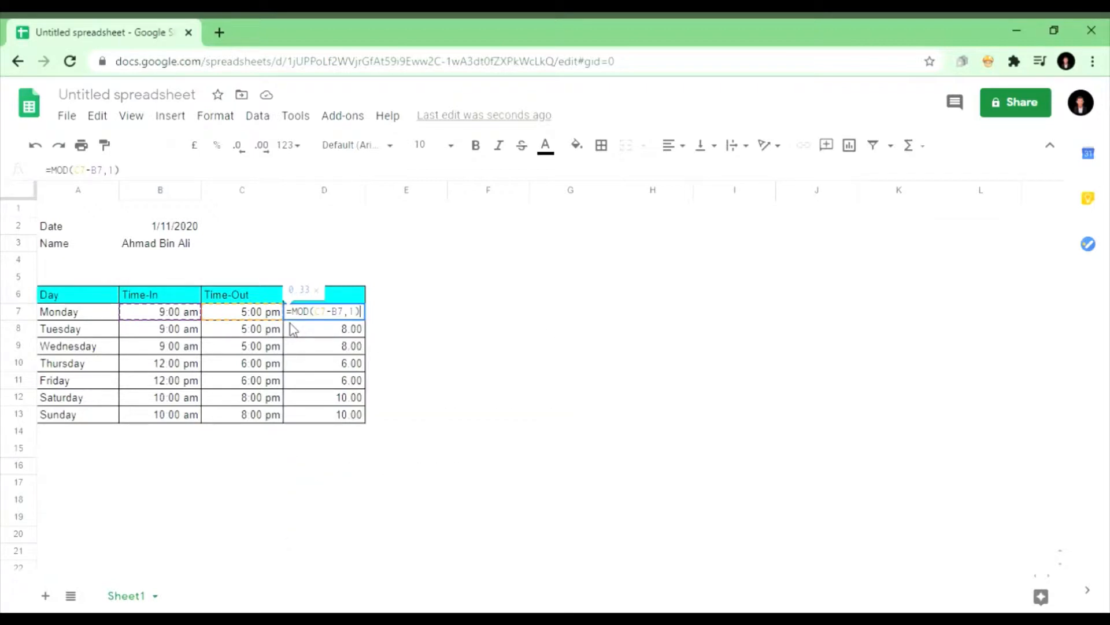
type("*24")
key("Return")
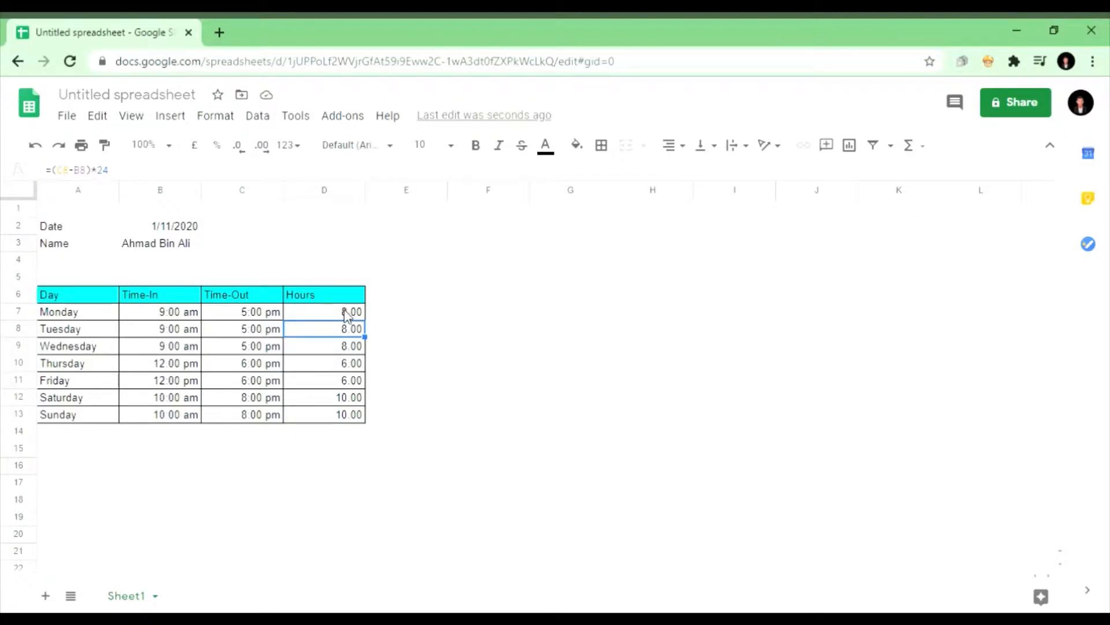
Step: Fill D7's MOD hours formula down to D13, check the copies, and type Total in A14
left_click(347, 315)
left_click_drag(365, 319, 379, 431)
left_click(364, 454)
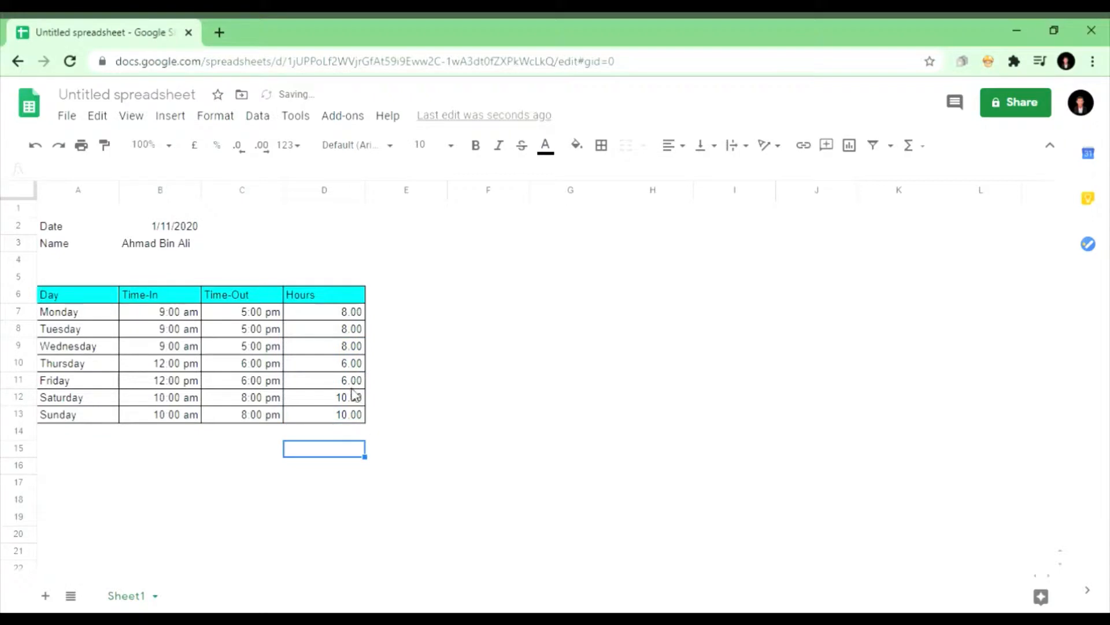
left_click(343, 334)
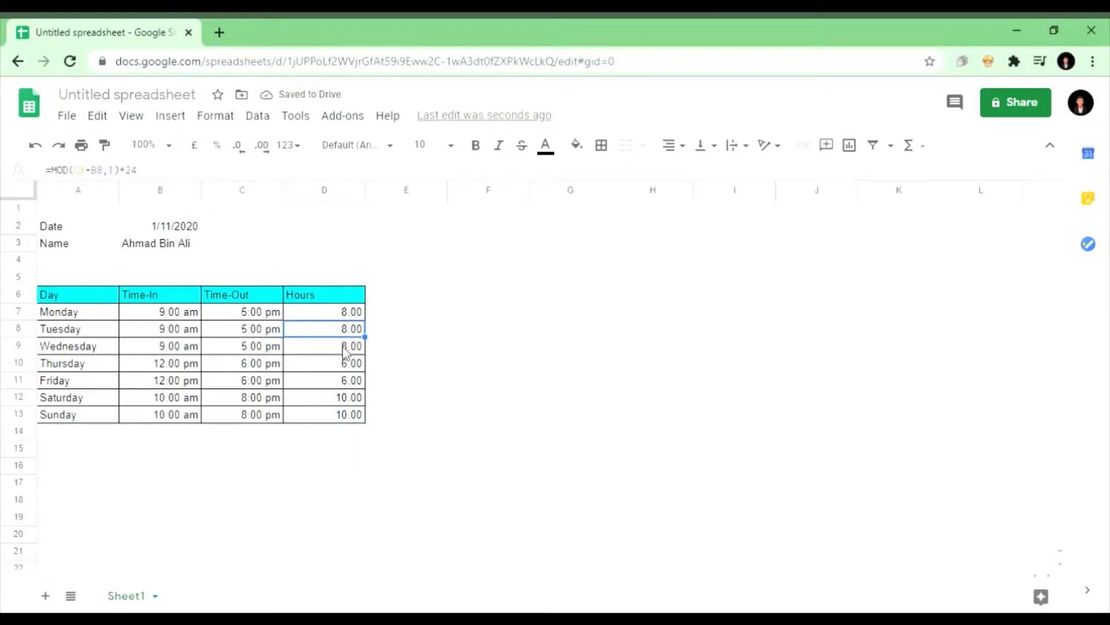
left_click(342, 347)
left_click(347, 362)
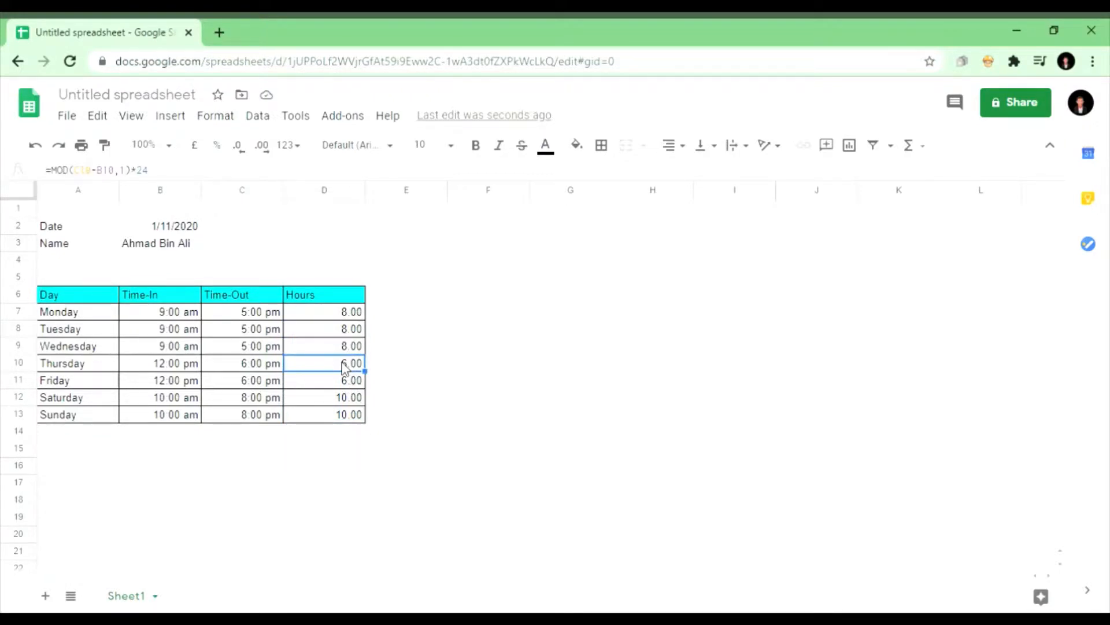
left_click(346, 378)
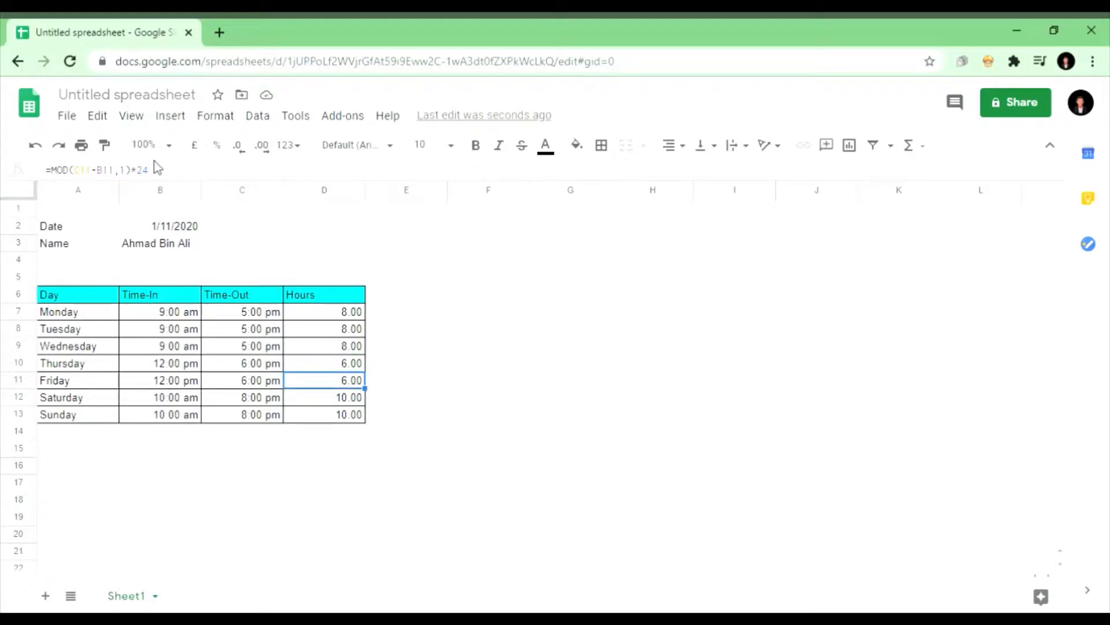
key("ctrl+z")
left_click(98, 434)
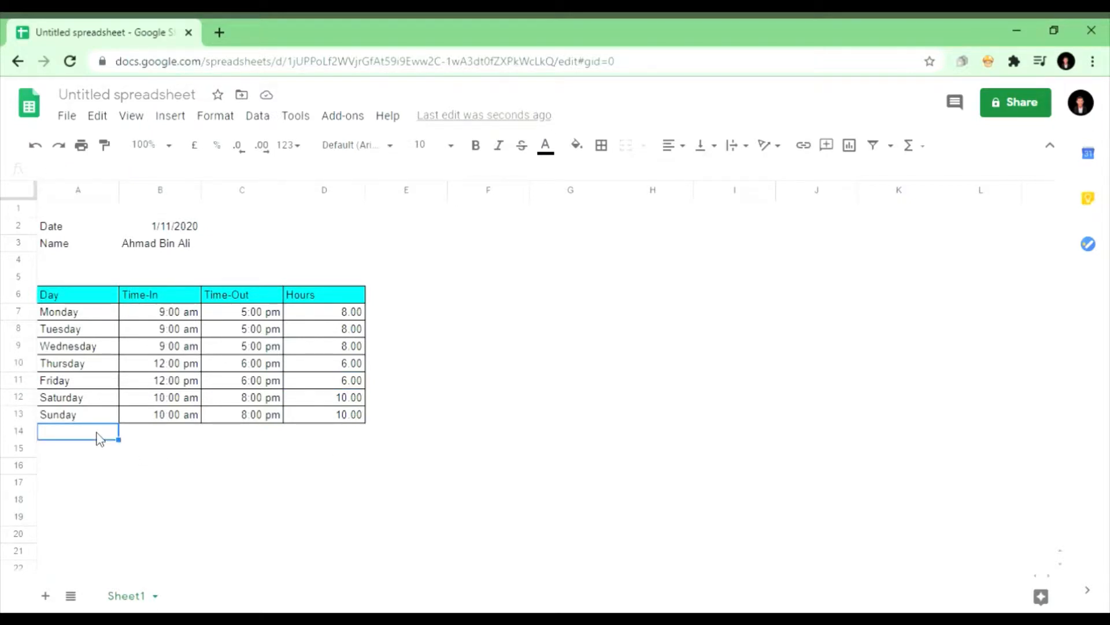
type("Total")
Step: Enter =SUM(D7:D13) in D14 for a weekly total of 56.00 hours
left_click(309, 434)
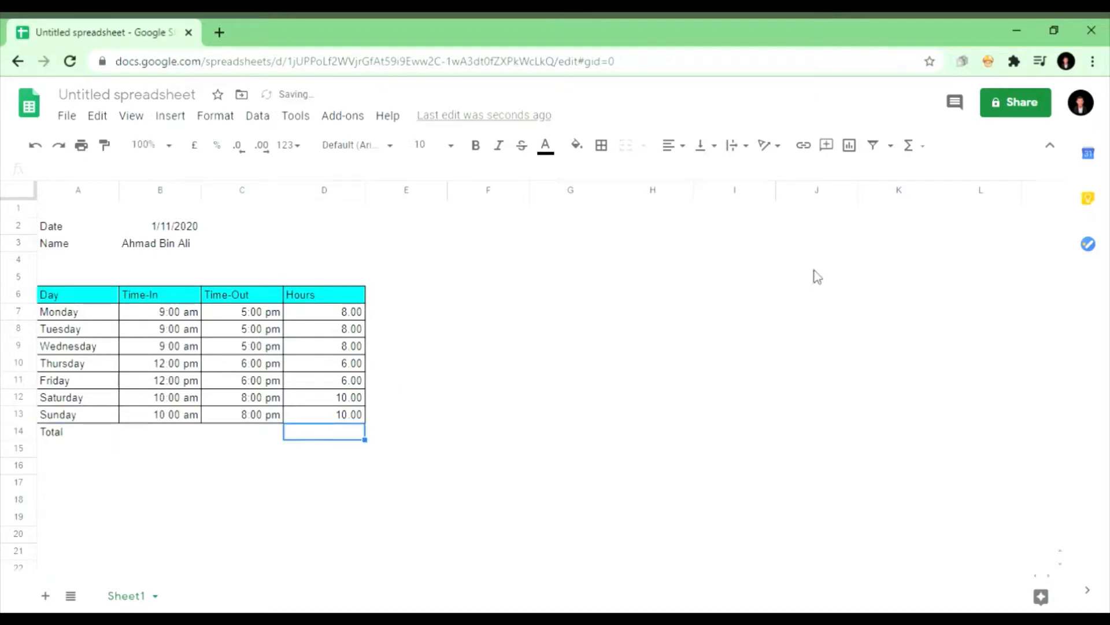
left_click(929, 153)
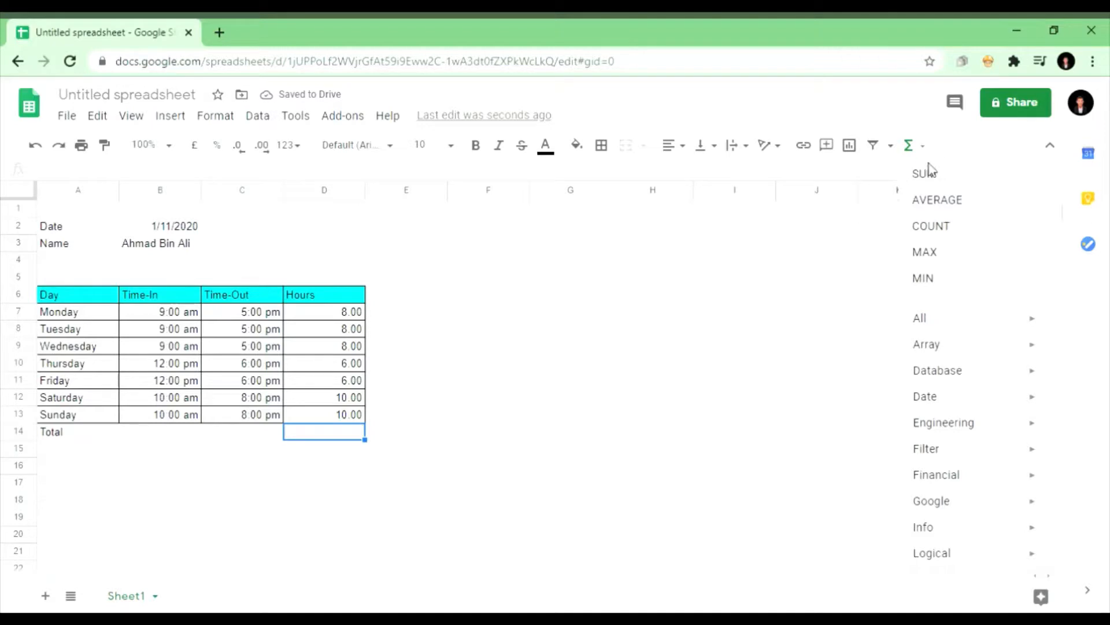
left_click(937, 176)
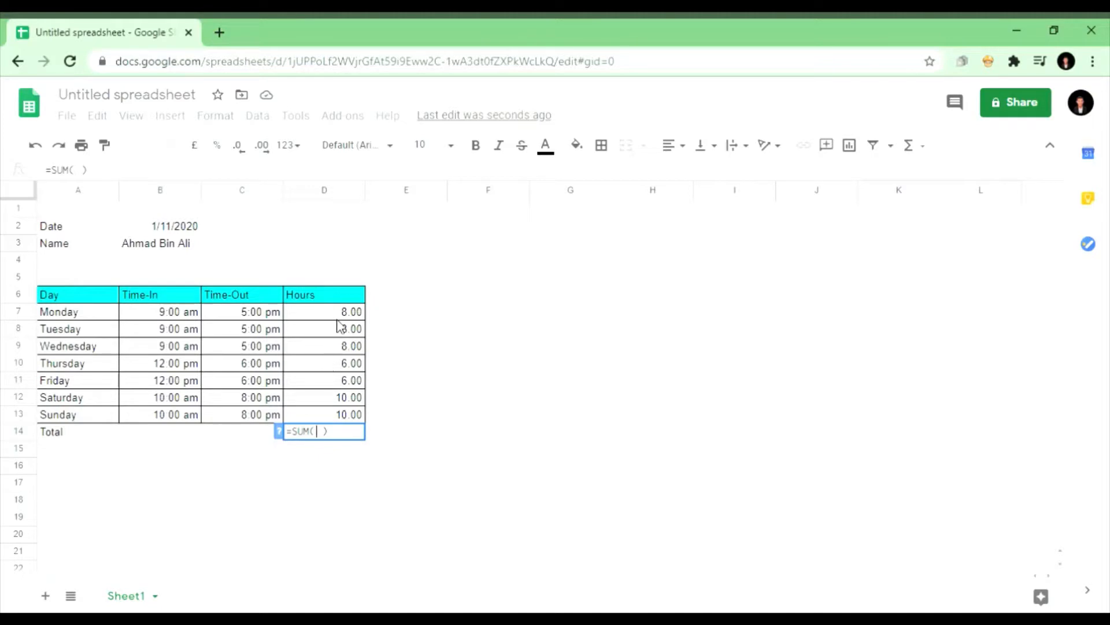
left_click_drag(345, 317, 353, 418)
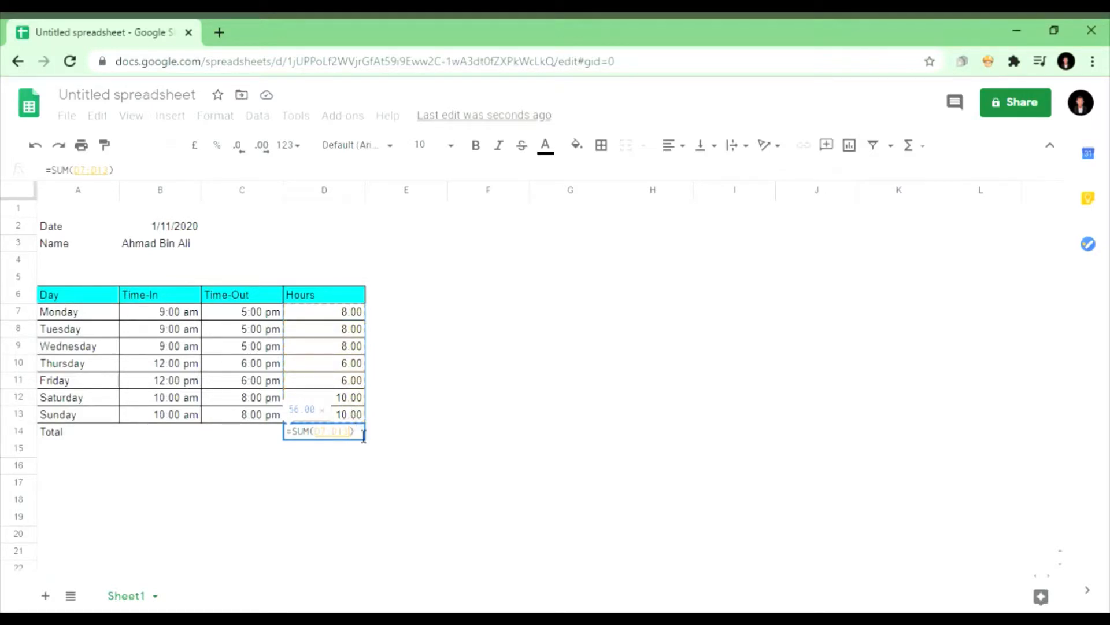
key("Return")
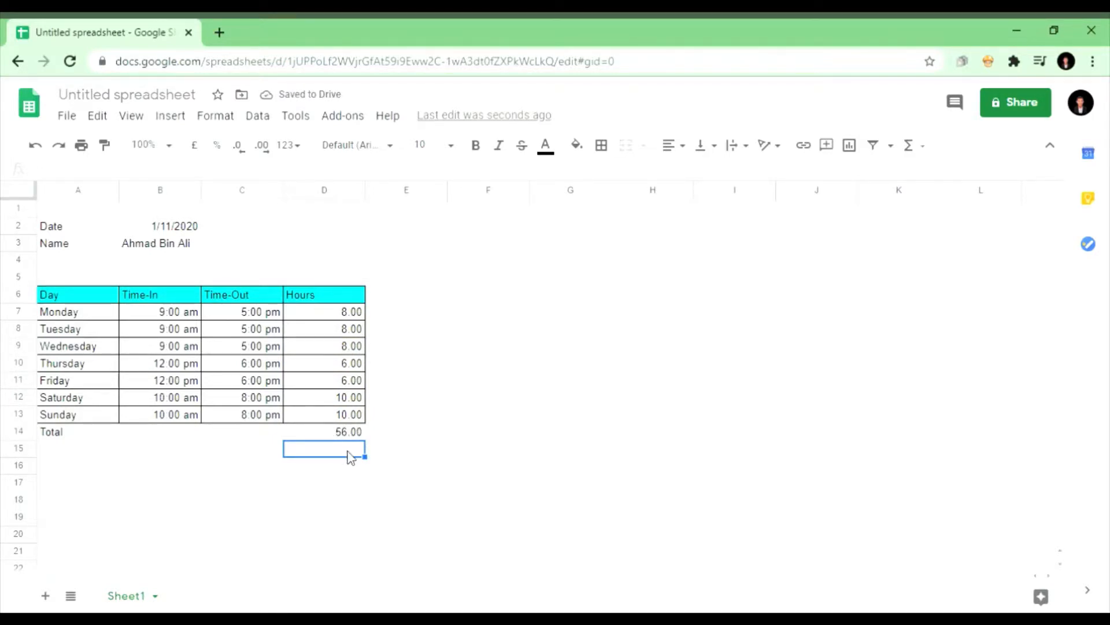
left_click(331, 434)
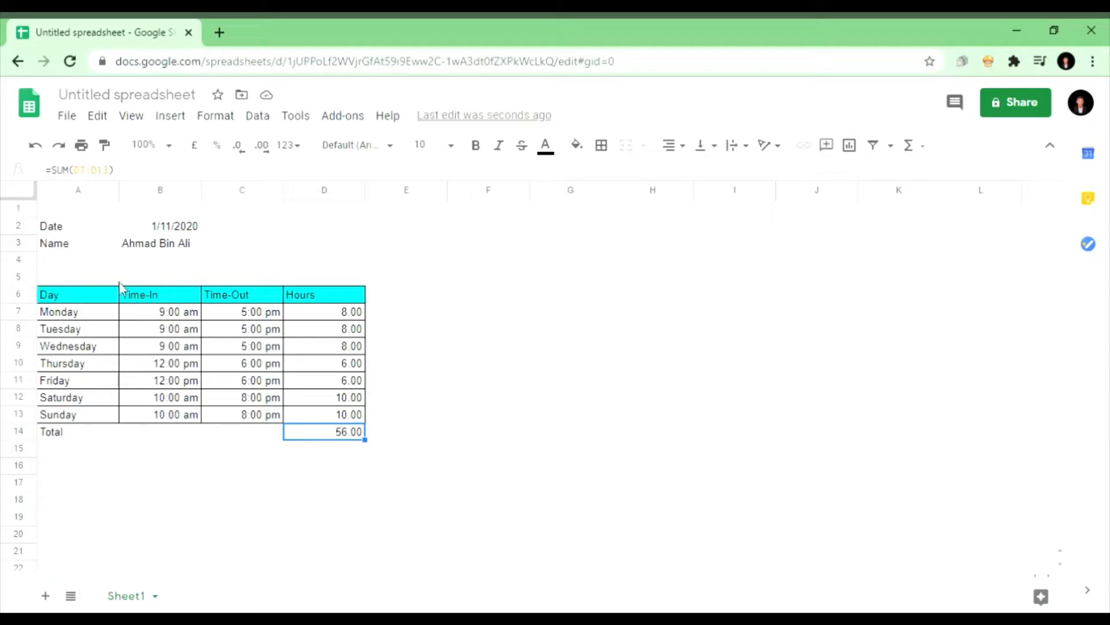
Step: Enter the hourly rate label '1hour' in A4 with 'rm4' in B4
left_click(96, 257)
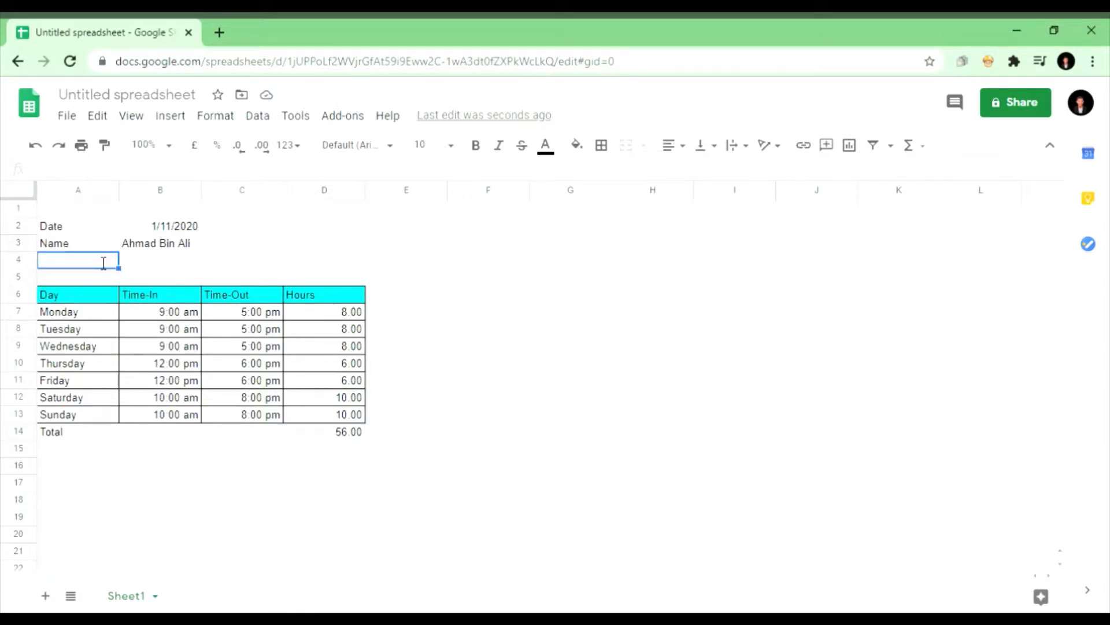
type("1hour")
left_click(146, 264)
type("rm4")
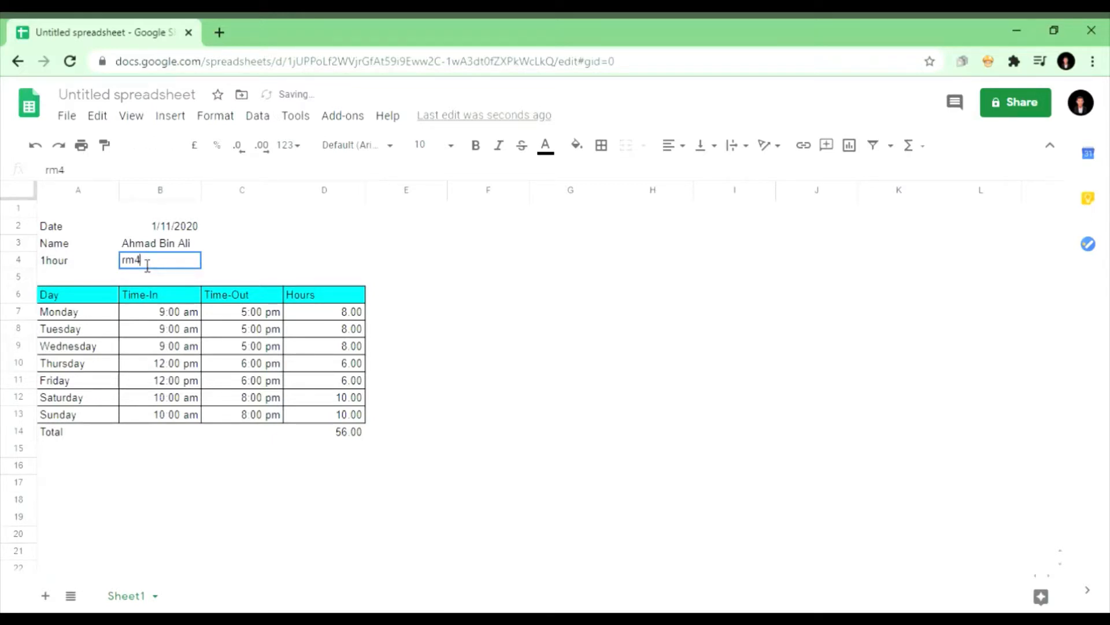
key("Return")
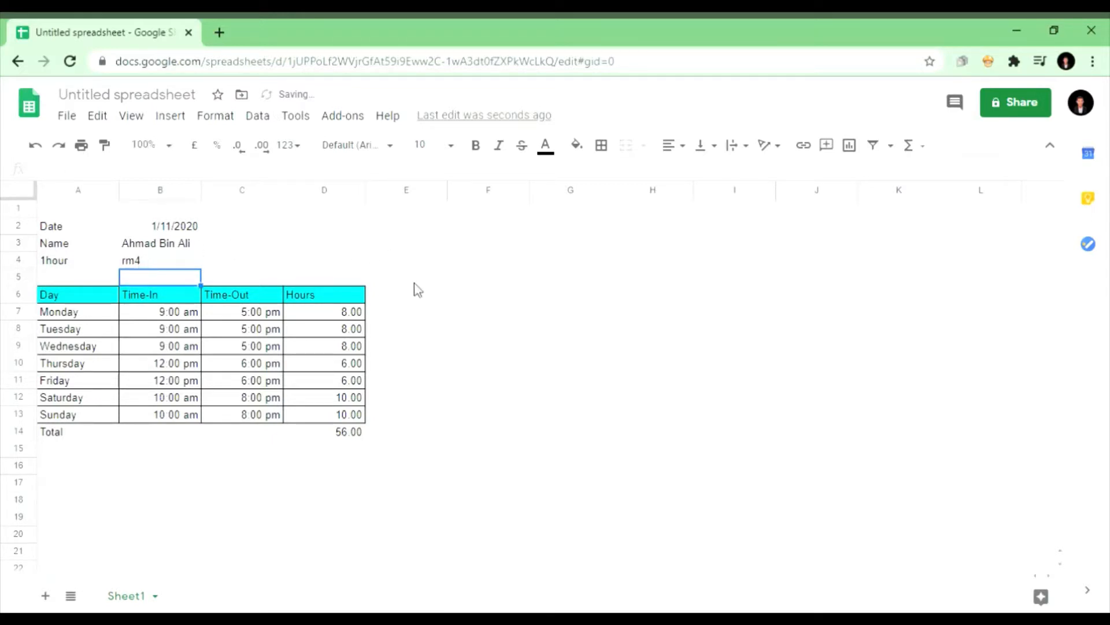
Step: Add an 'Amount' header in E6 with a cyan fill
left_click(406, 298)
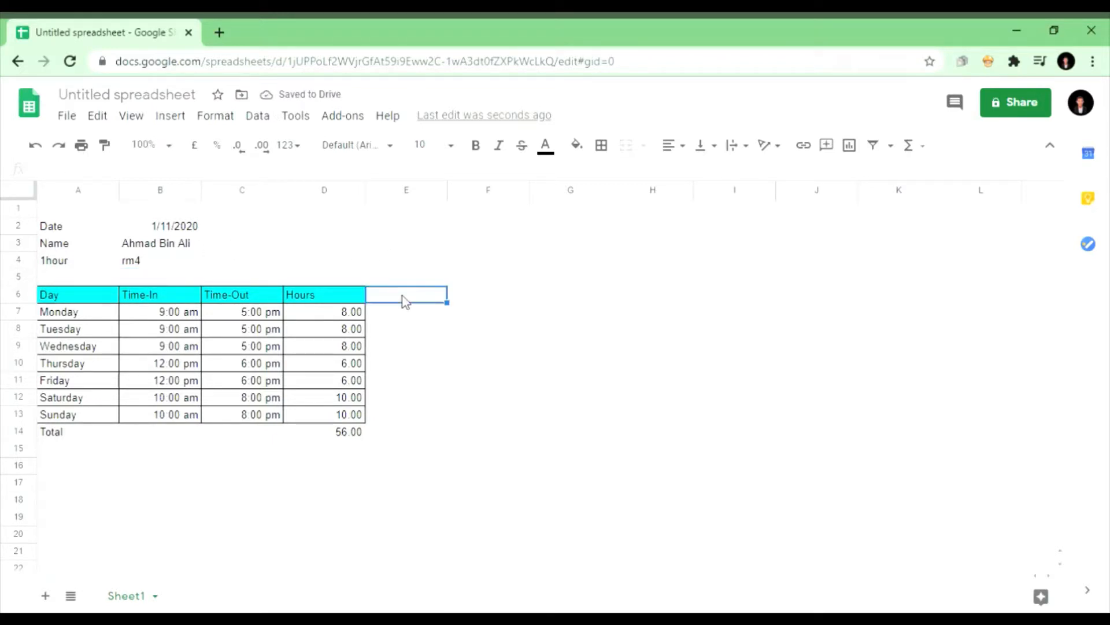
type("Amount")
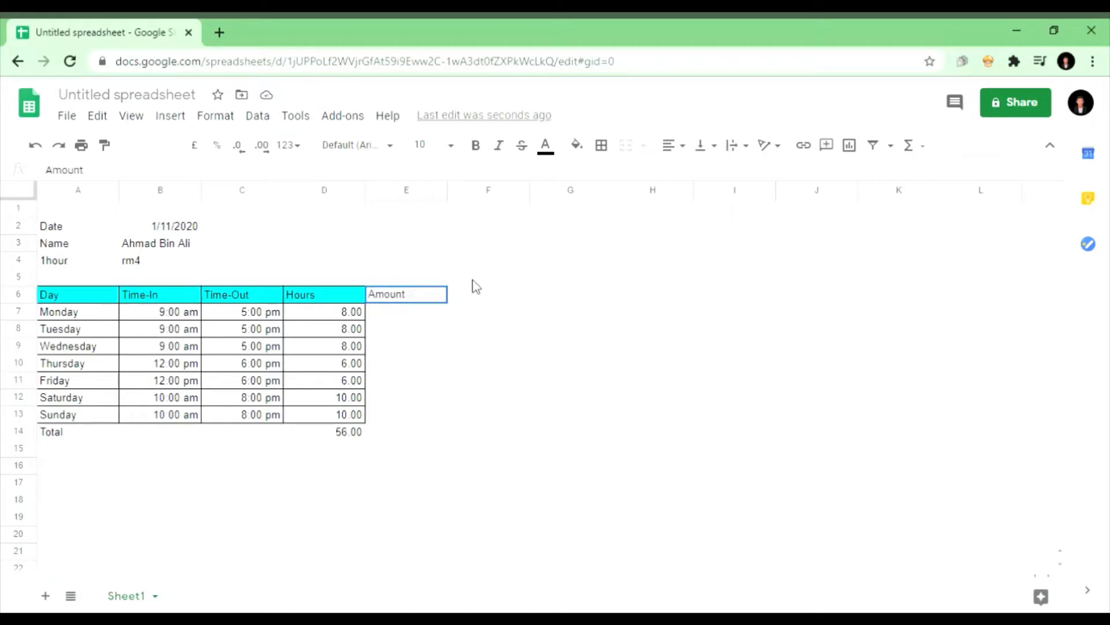
left_click(587, 153)
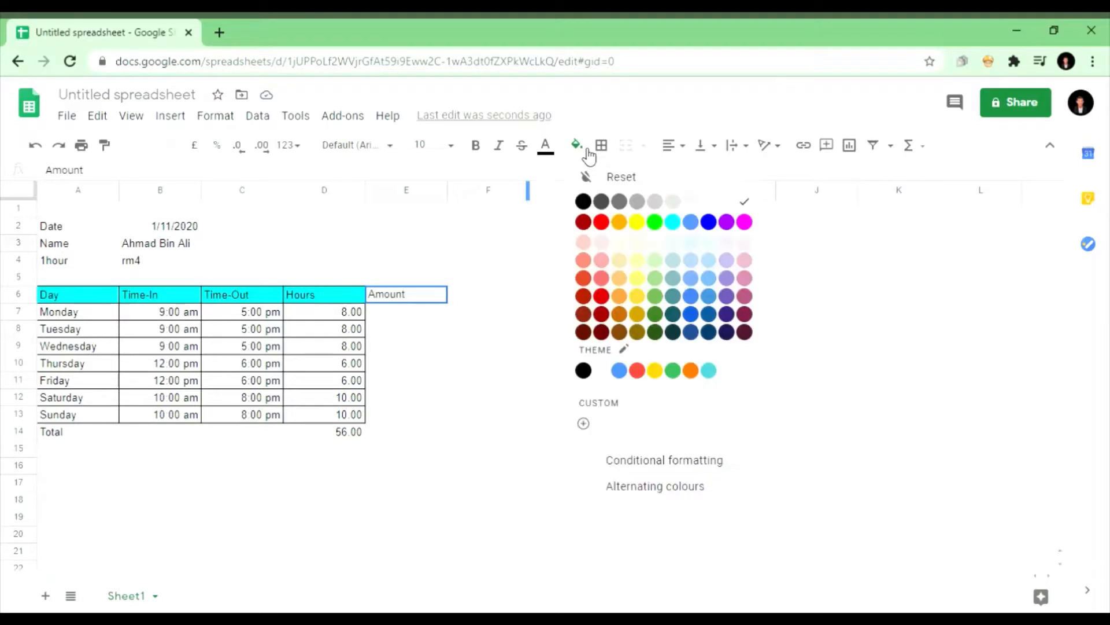
left_click(673, 223)
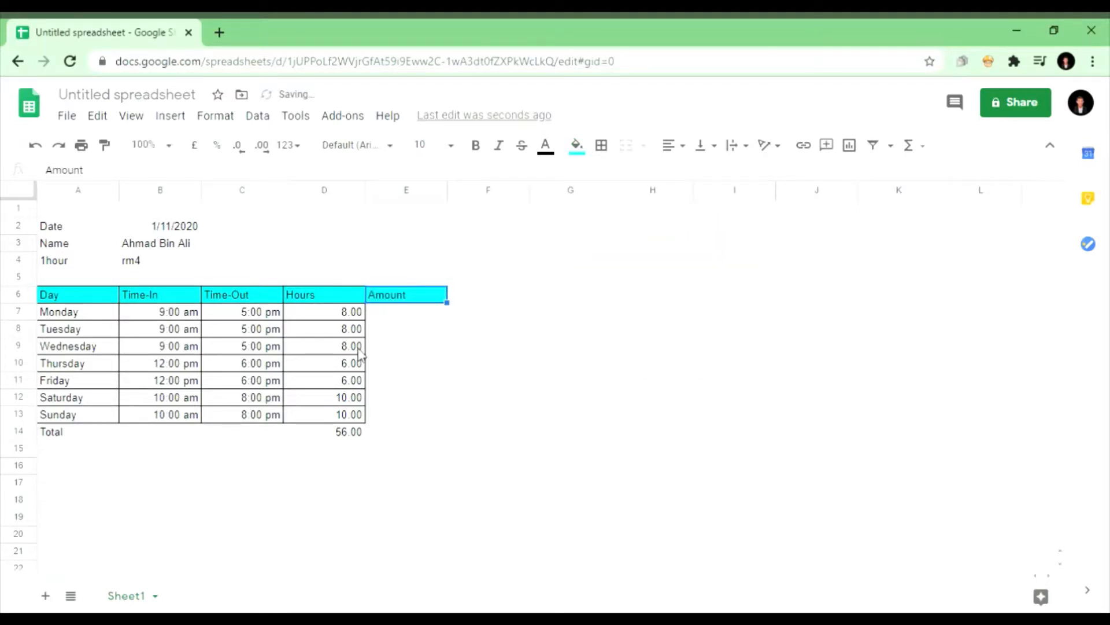
left_click(405, 316)
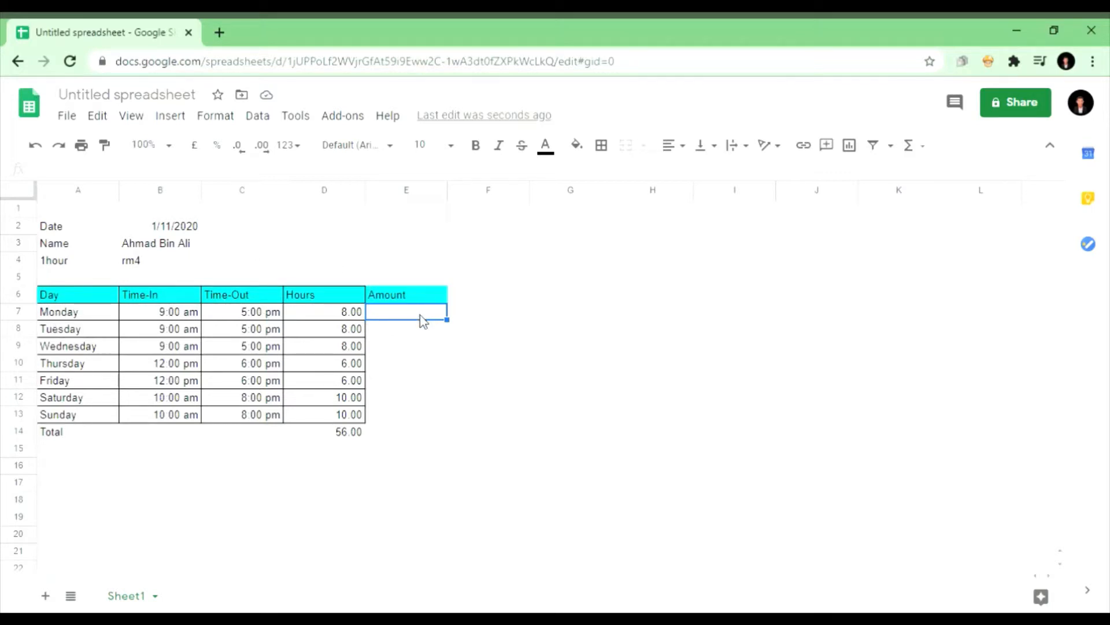
Step: Enter =D7*4 in E7 and fill it down to E13, giving 32.00 through 40.00
type("=")
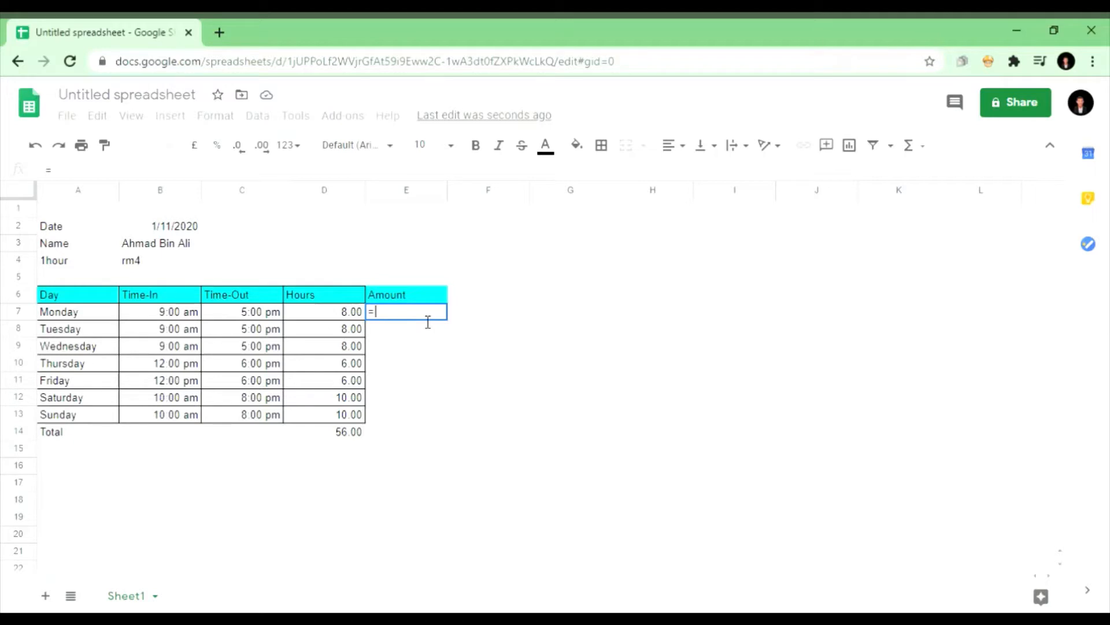
left_click(349, 316)
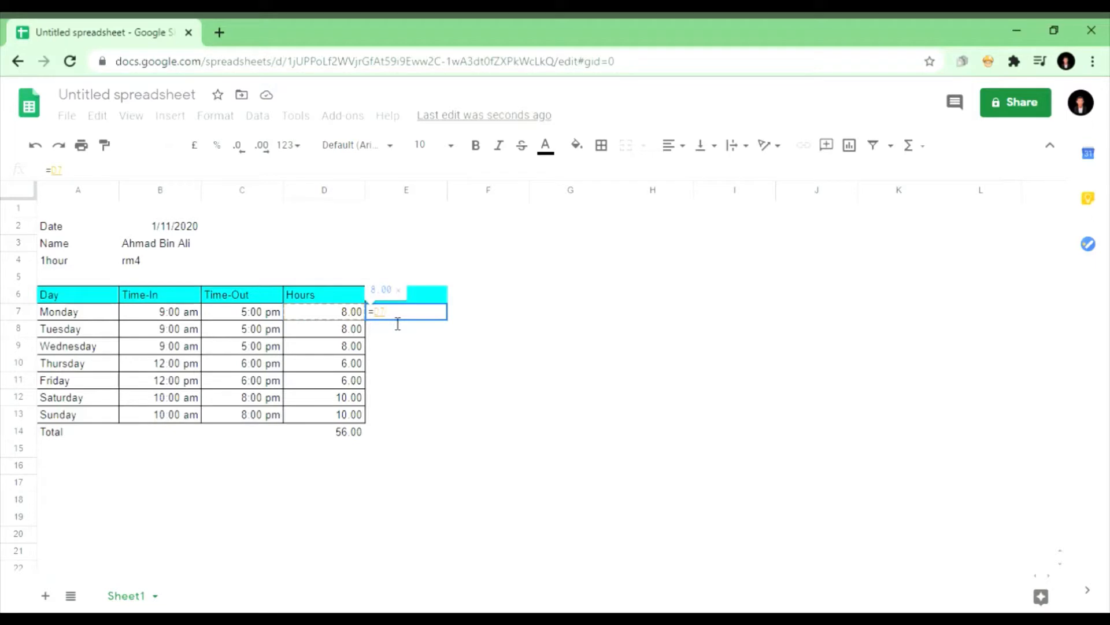
type("*")
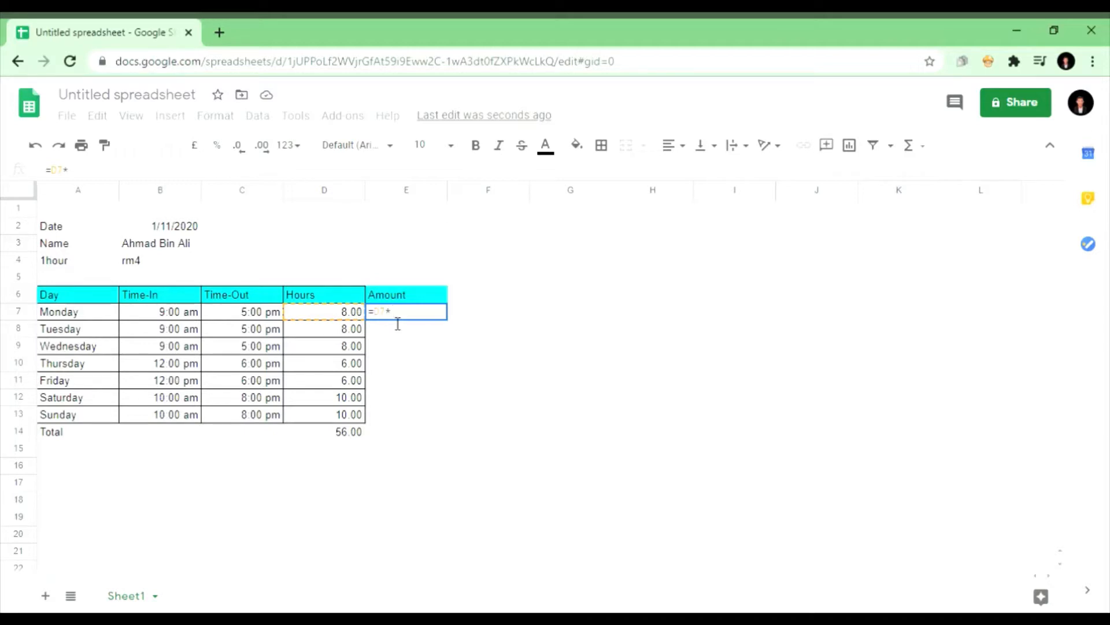
type("4")
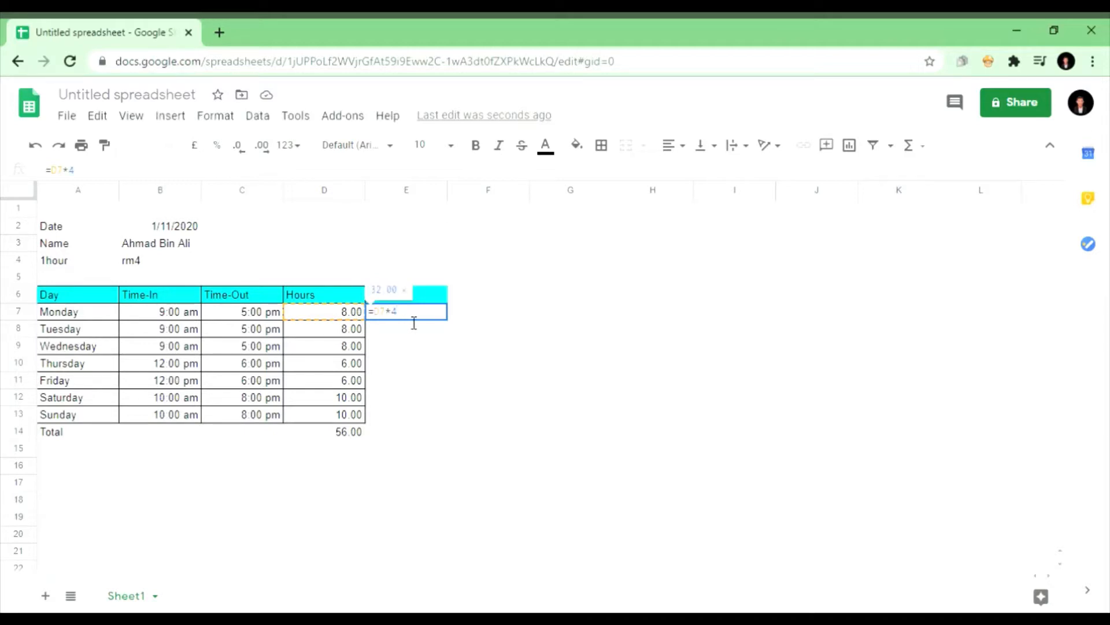
key("Return")
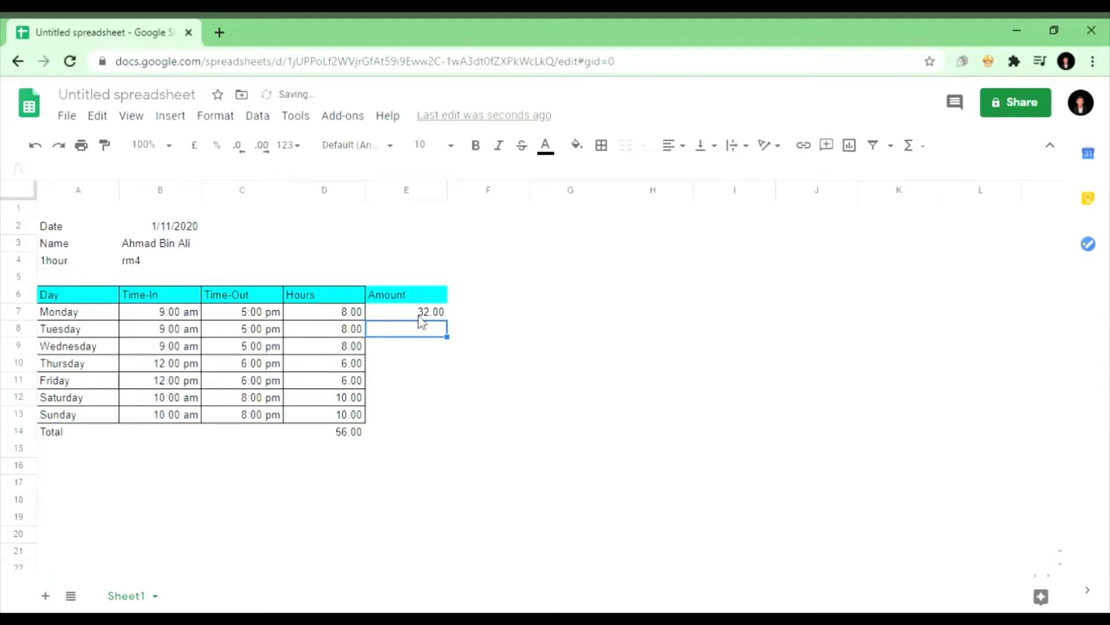
left_click(419, 315)
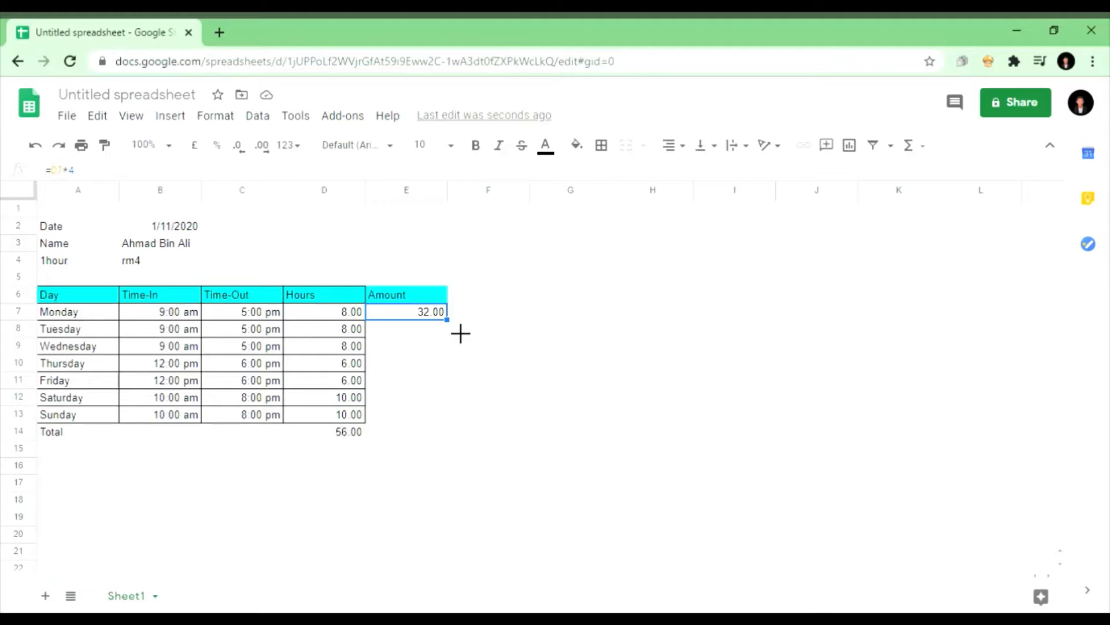
left_click_drag(458, 329, 438, 425)
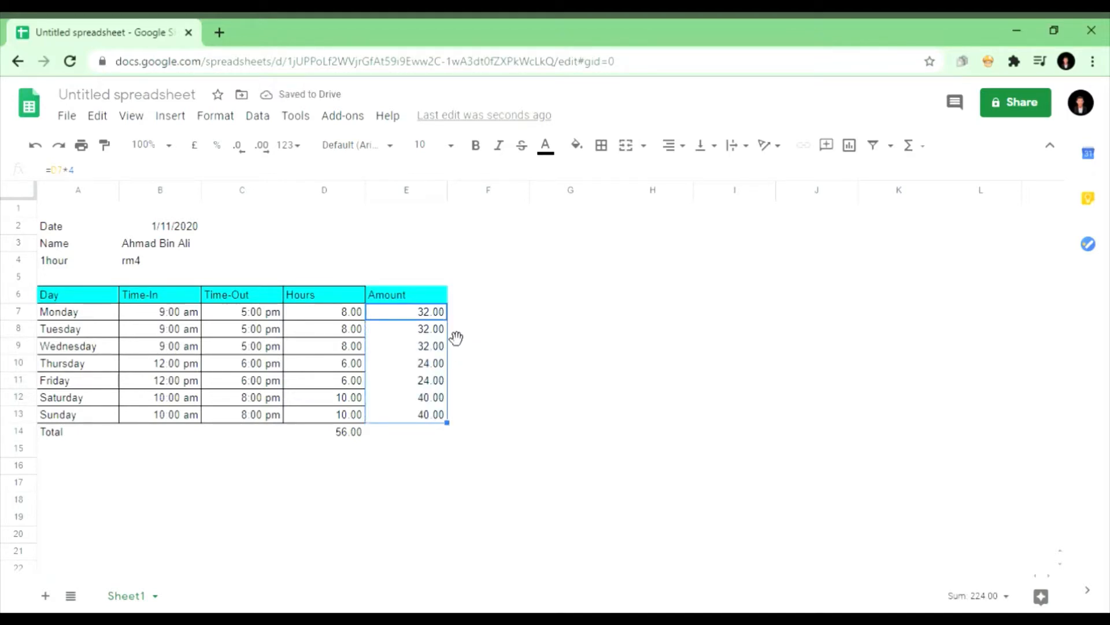
left_click(467, 400)
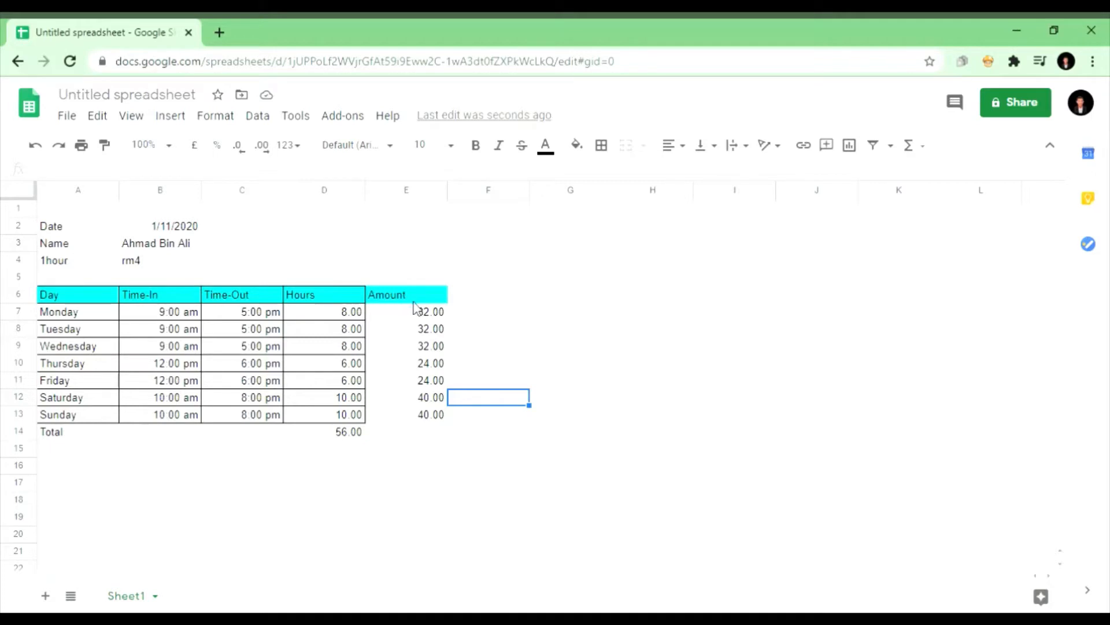
left_click(424, 431)
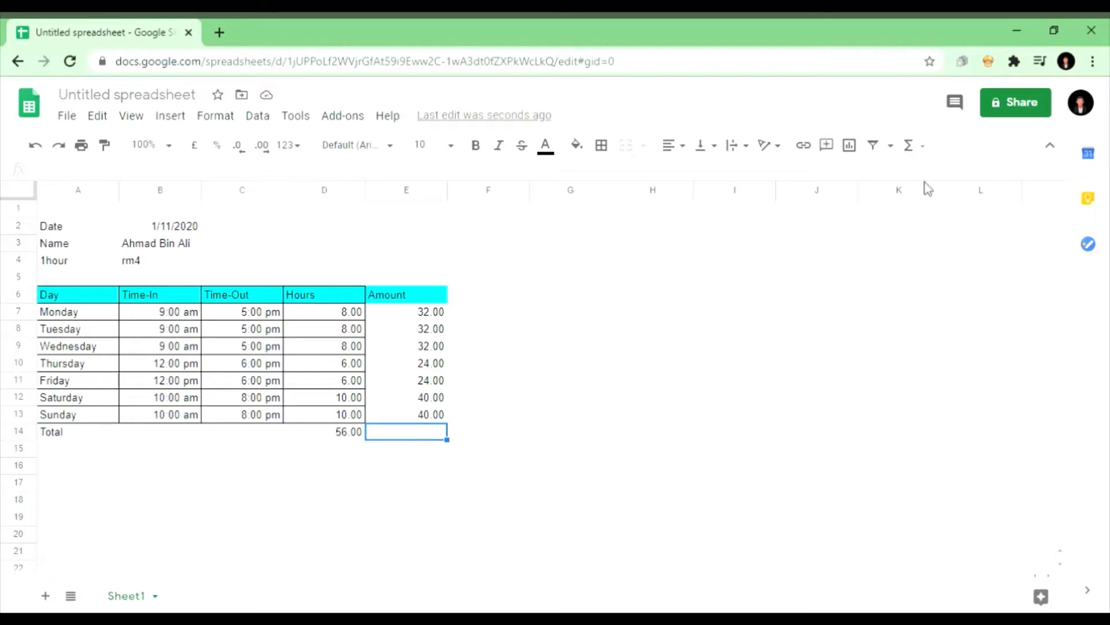
Step: Put =SUM(E7:E13) in E14 so the Amount total reads 224.00
left_click(925, 156)
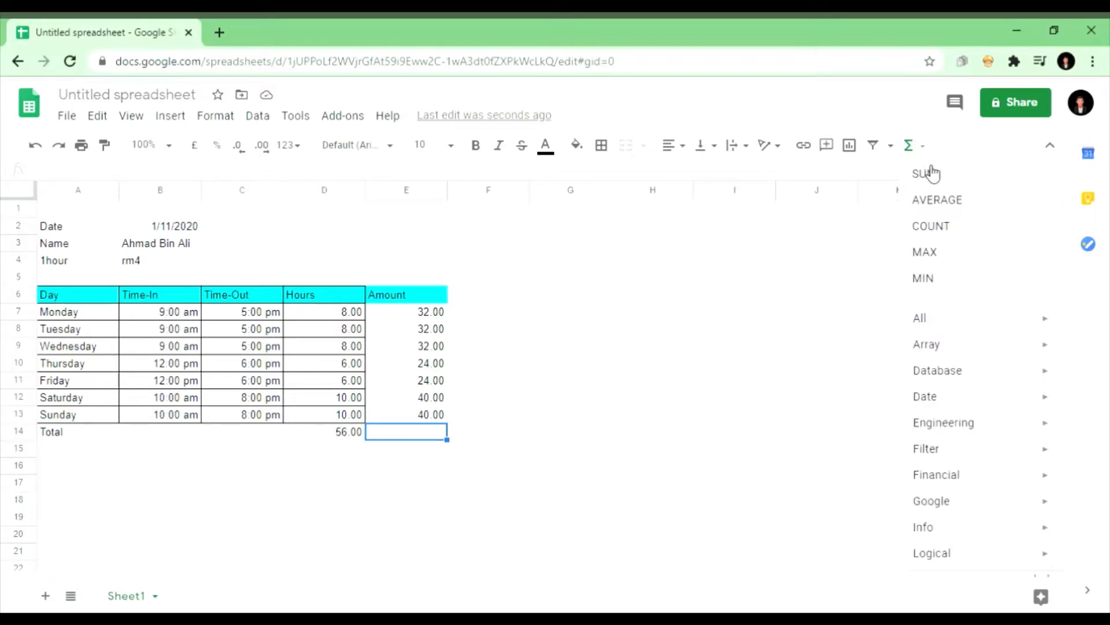
left_click(931, 172)
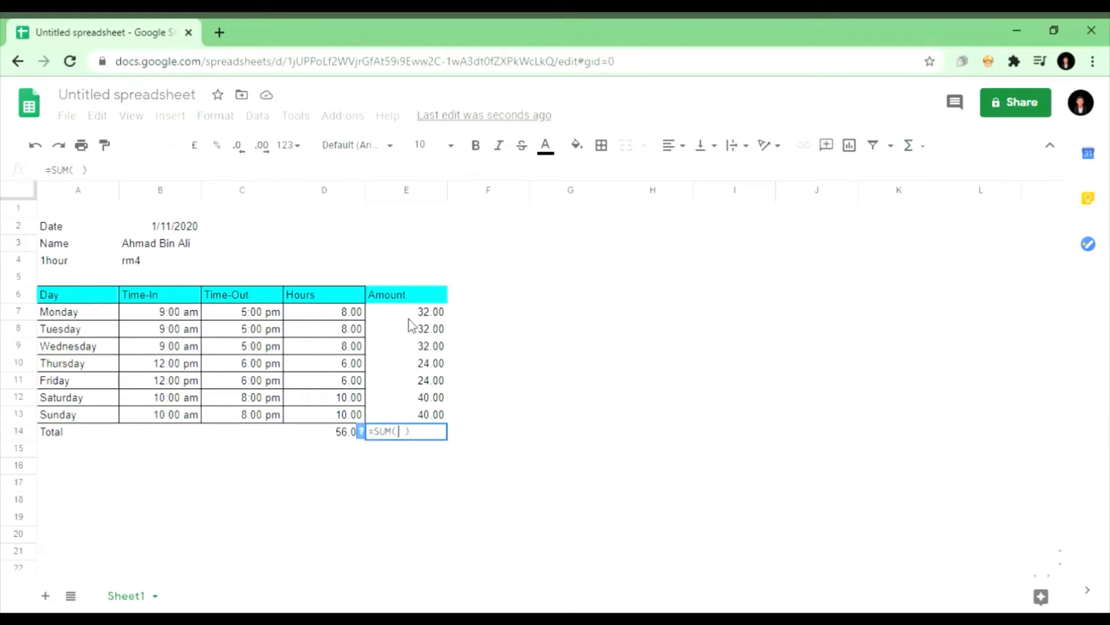
left_click_drag(409, 319, 435, 416)
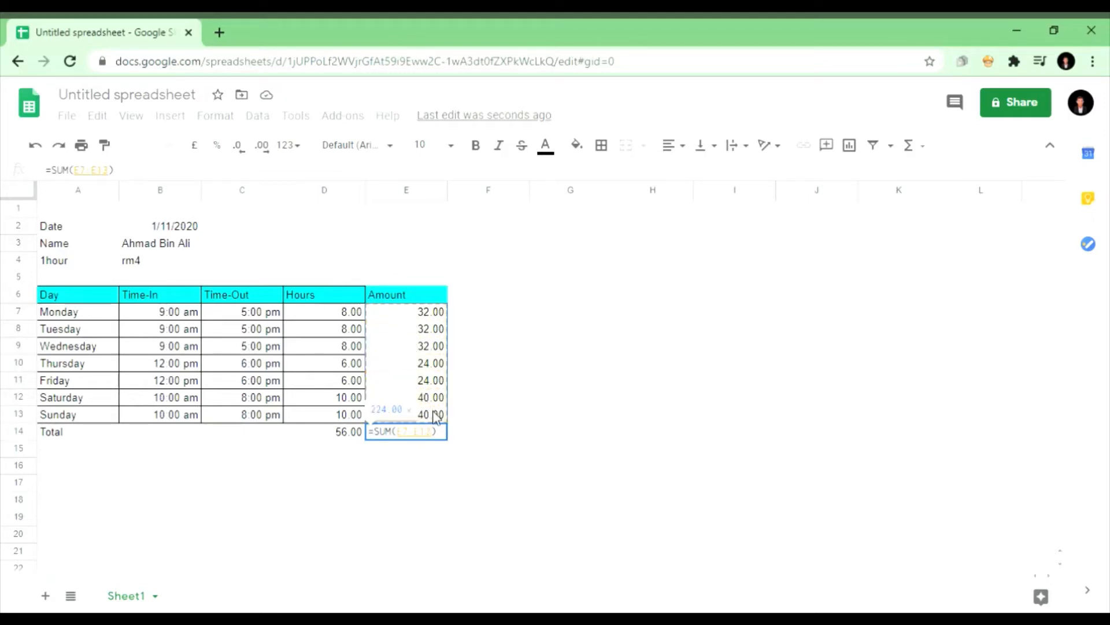
key("Return")
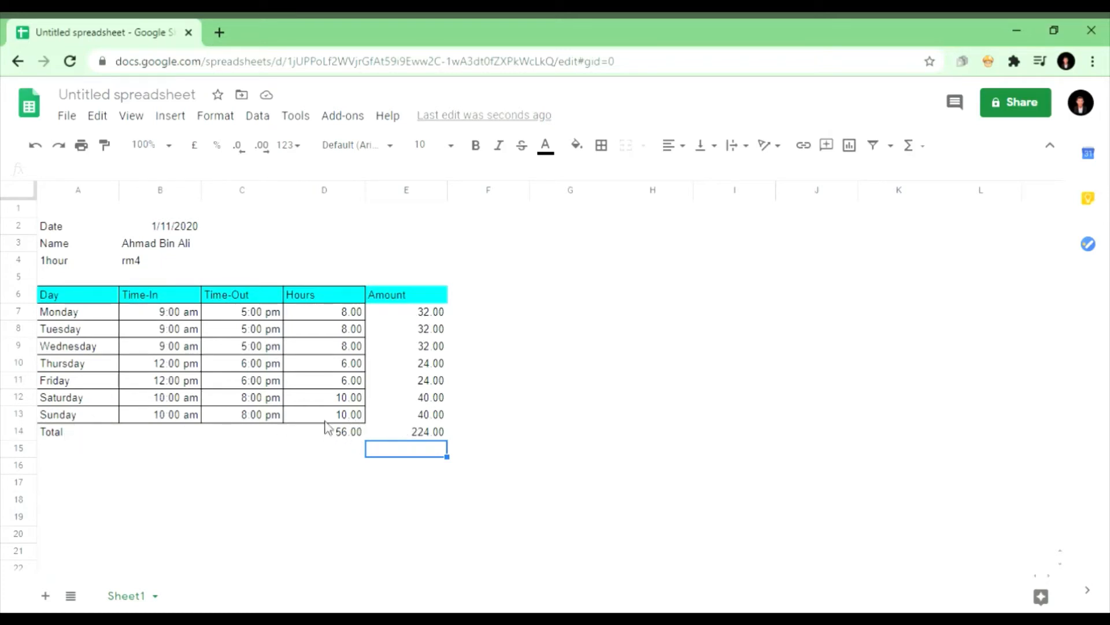
Step: Apply all borders to the Hours–Amount block D6:E14 and the Total label A14
left_click_drag(343, 296, 405, 439)
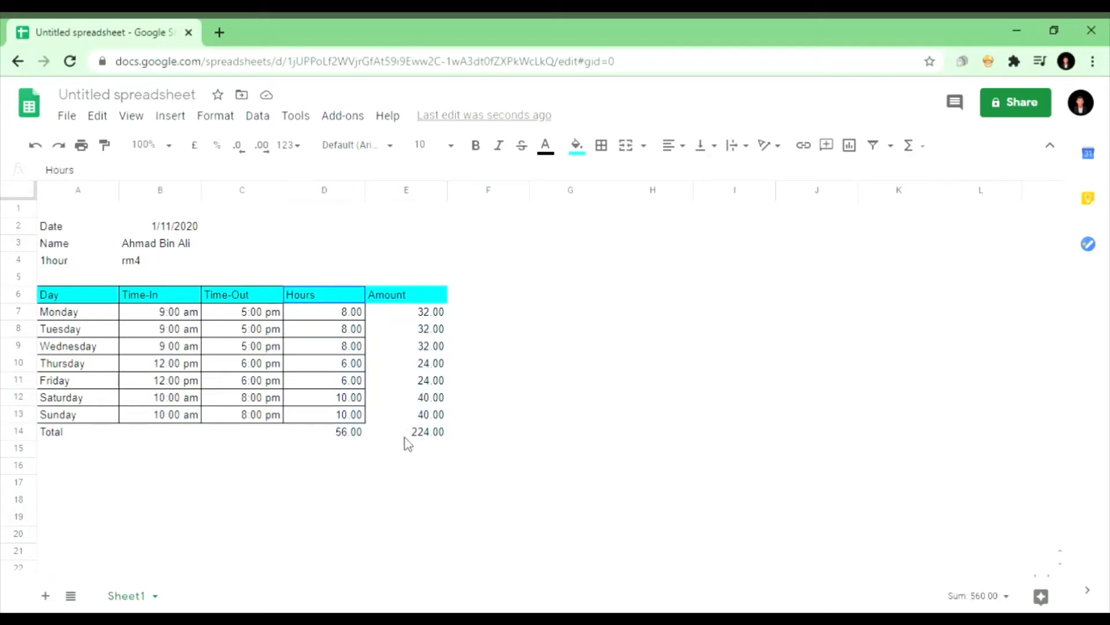
left_click(606, 148)
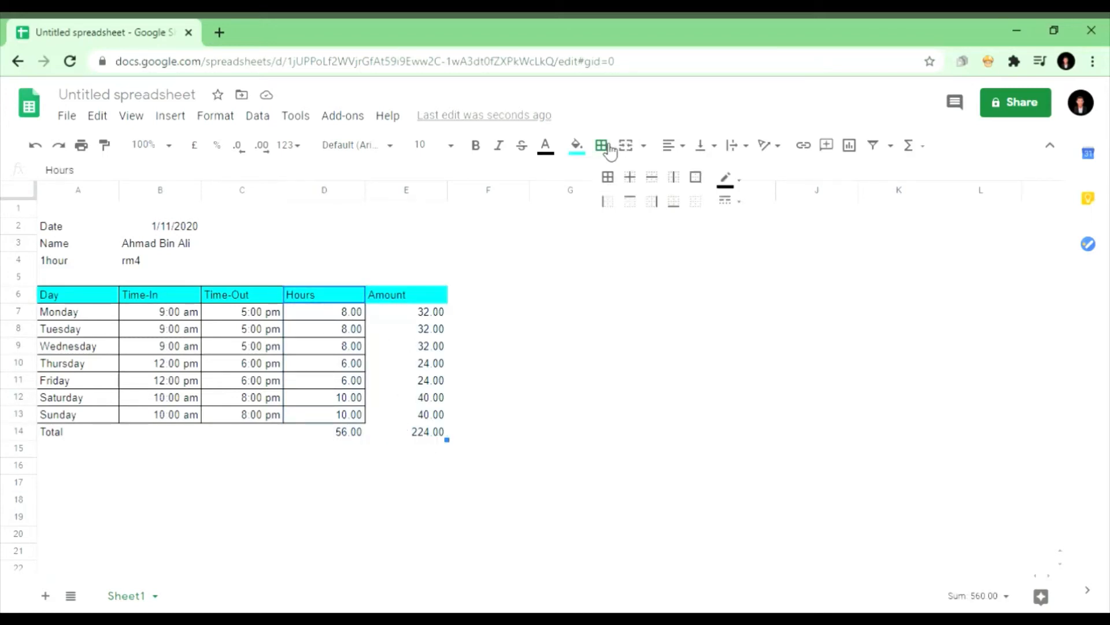
left_click(615, 180)
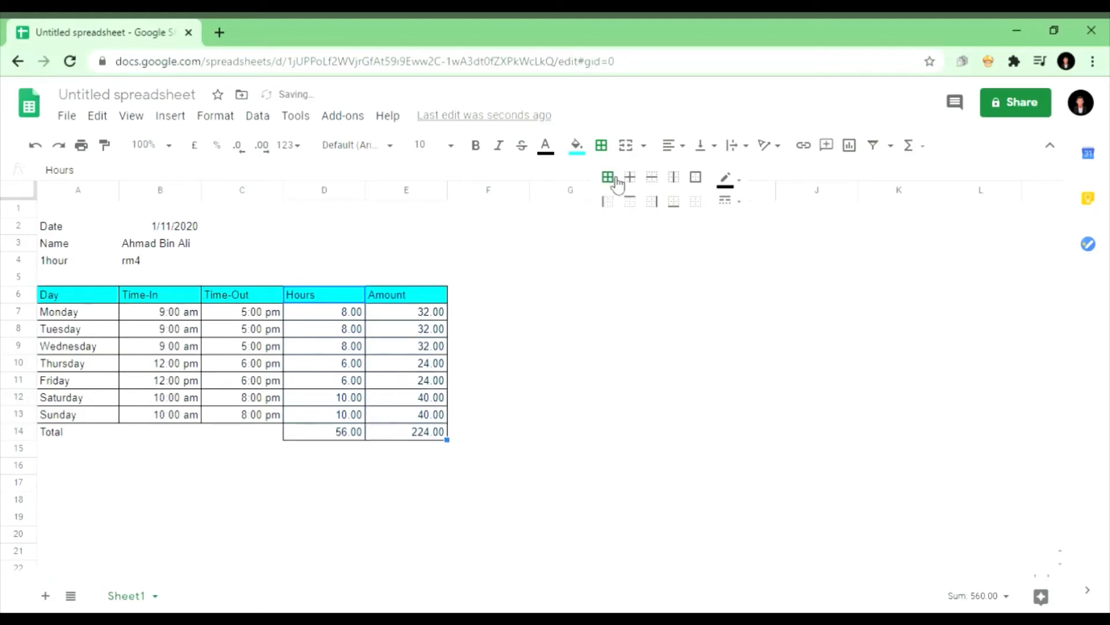
left_click(414, 463)
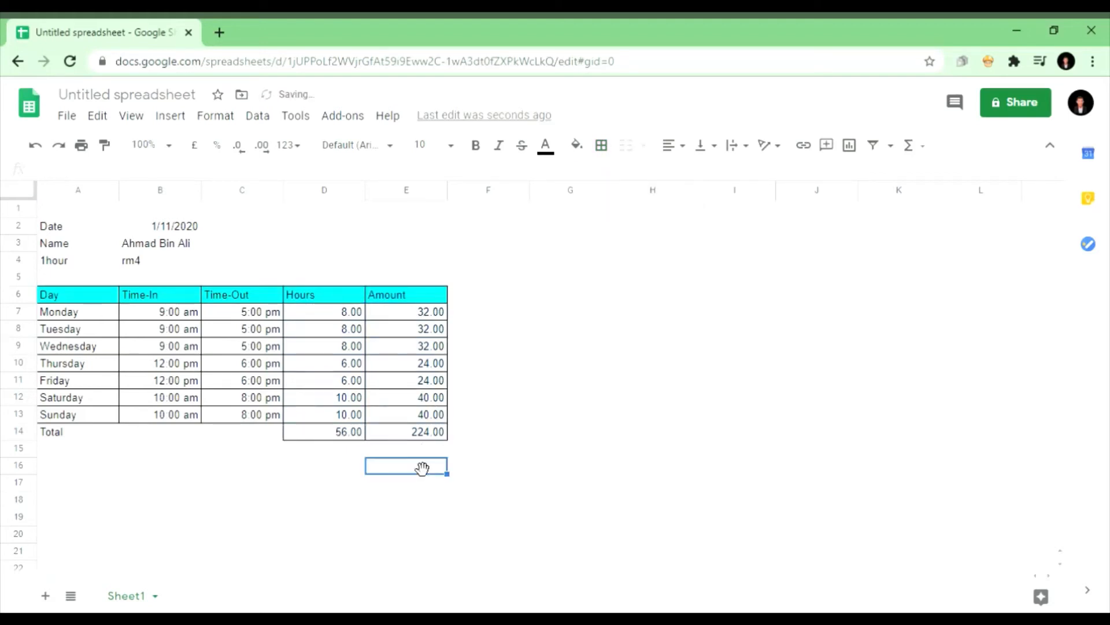
left_click(96, 434)
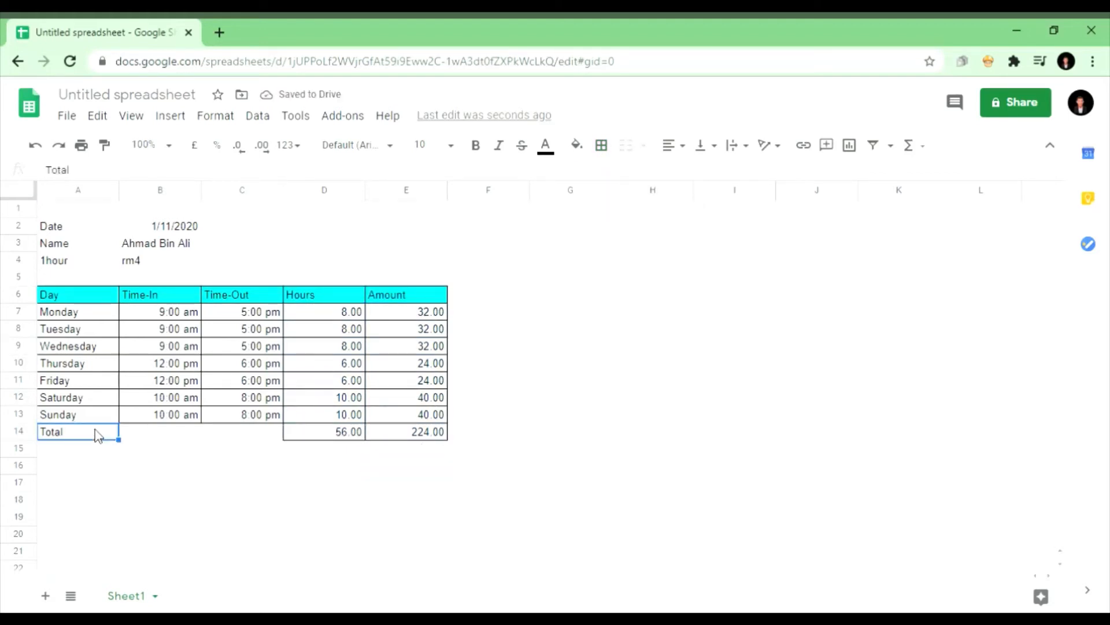
left_click(602, 146)
left_click(615, 181)
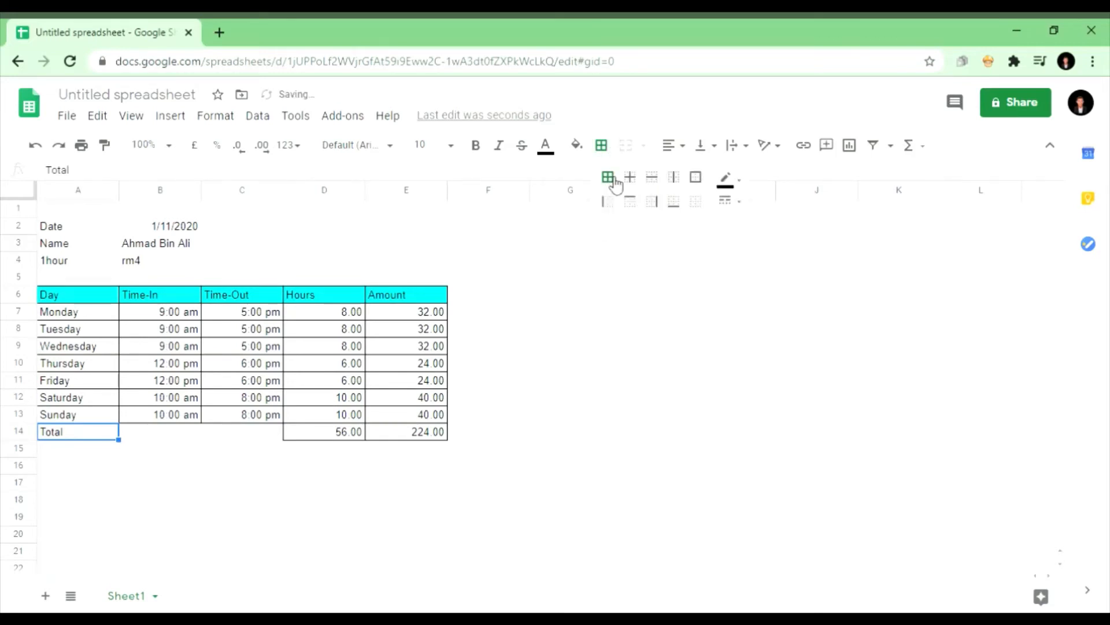
Step: Apply all borders to the Date, Name and 1hour info block A2:B4
left_click(99, 233)
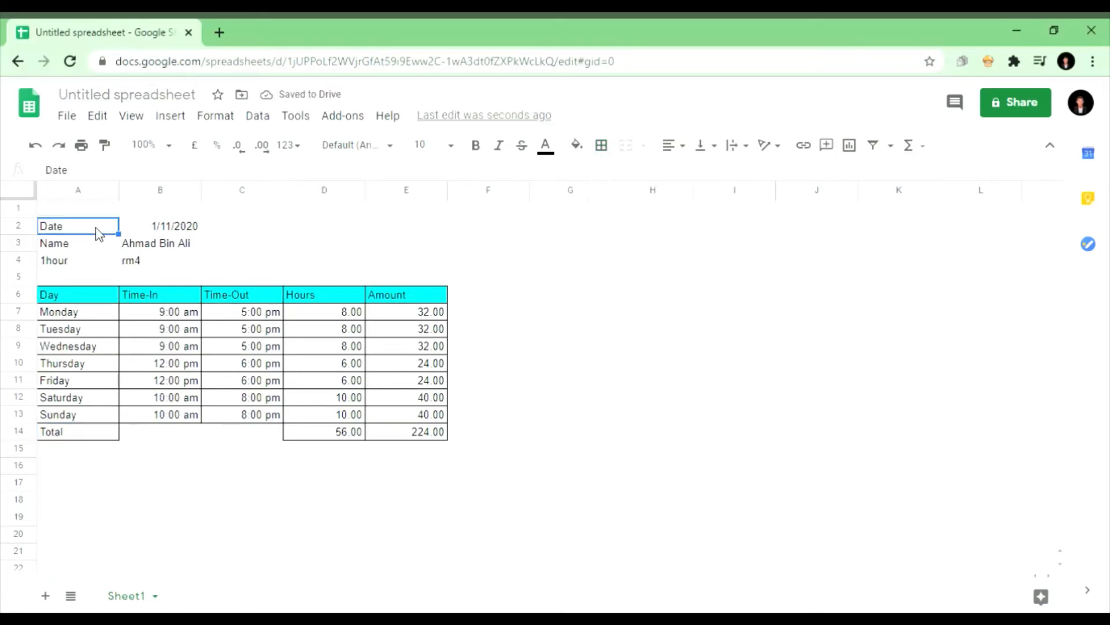
left_click_drag(99, 233, 180, 258)
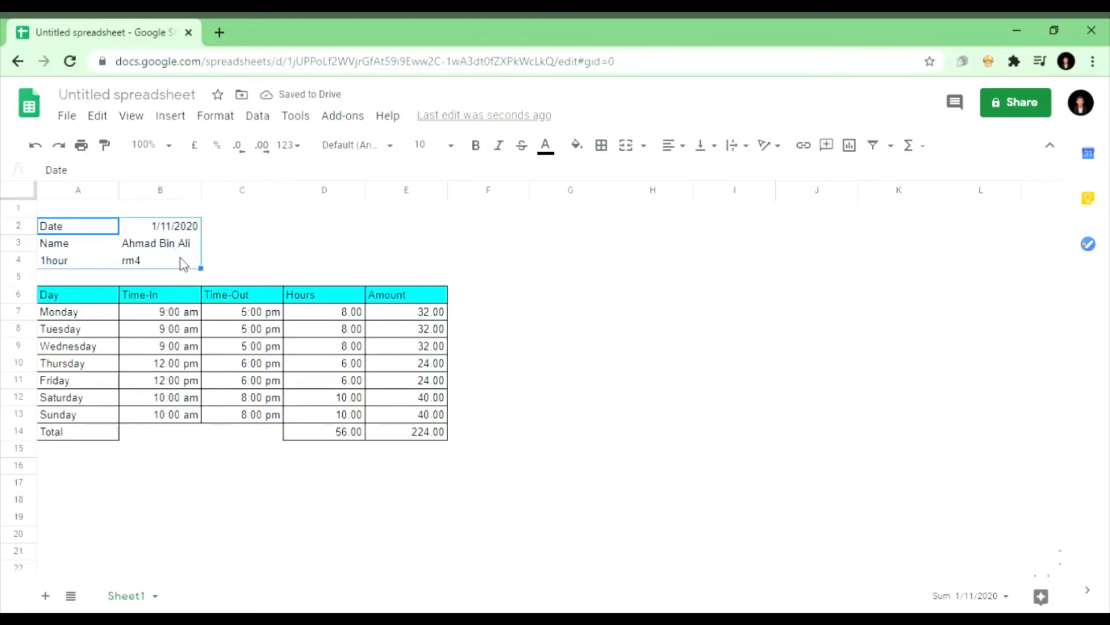
left_click(604, 148)
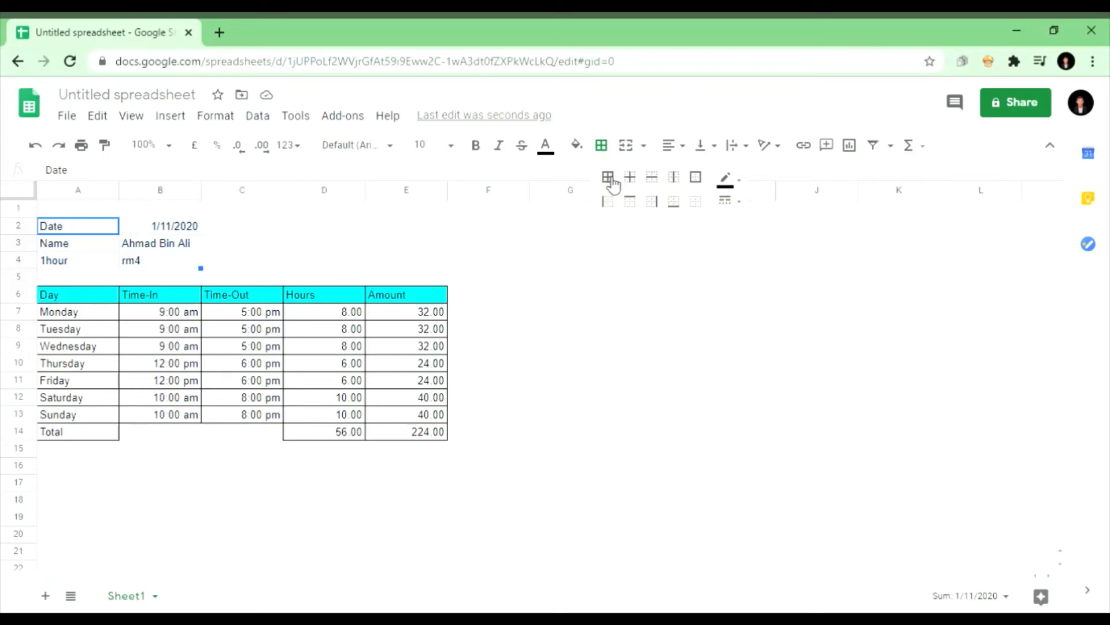
left_click(610, 179)
left_click(499, 245)
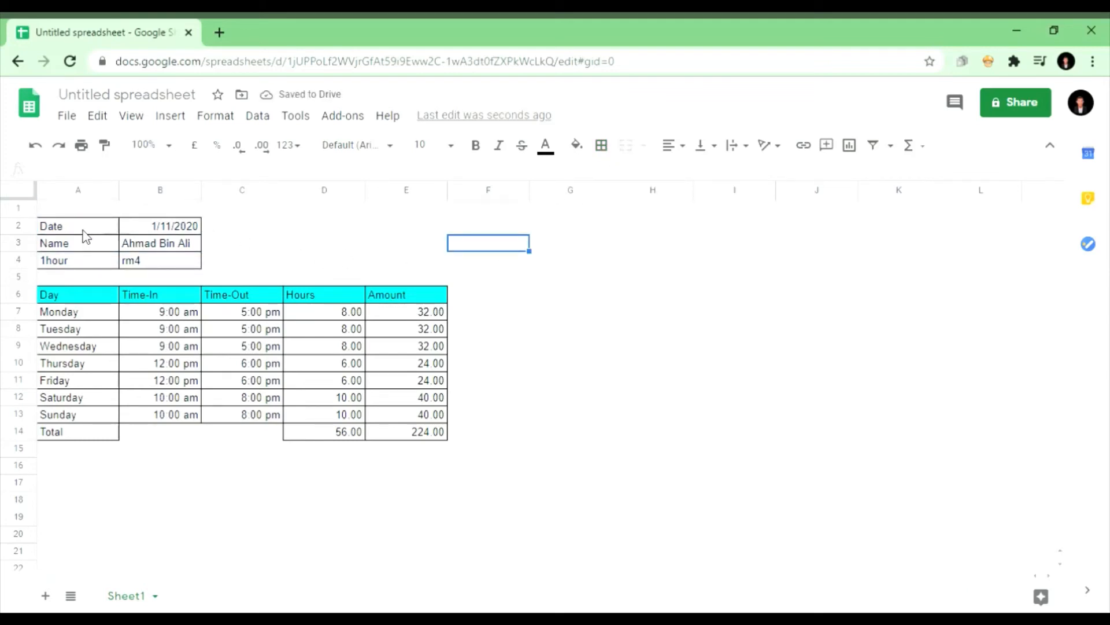
Step: Fill the Date, Name and 1hour labels in A2:A4 bright green
left_click_drag(82, 230, 97, 262)
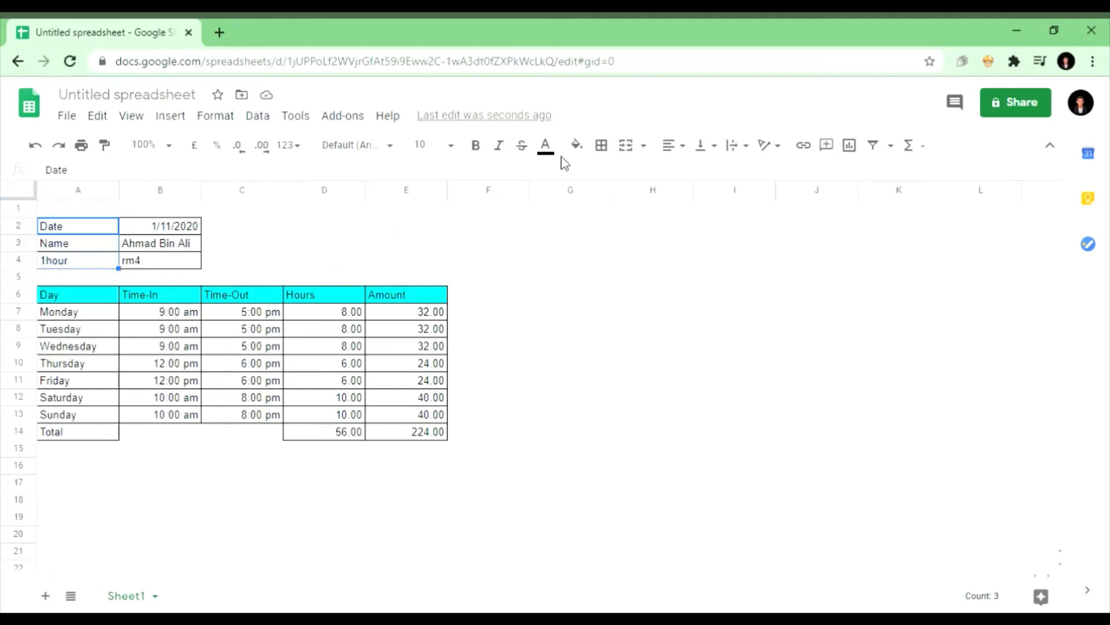
left_click(580, 151)
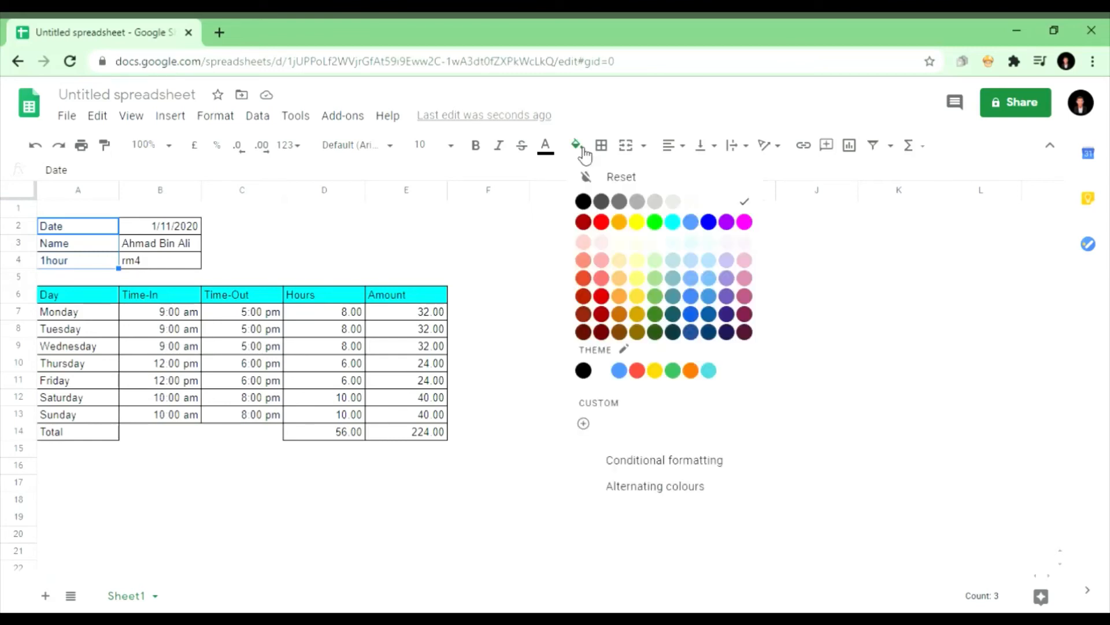
left_click(660, 223)
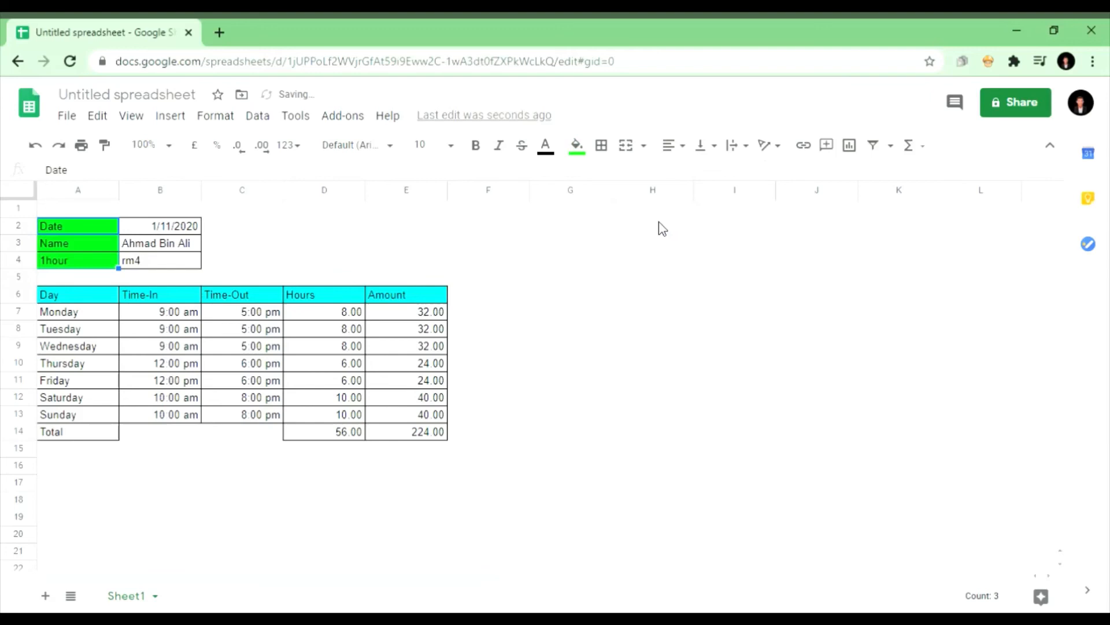
left_click(501, 326)
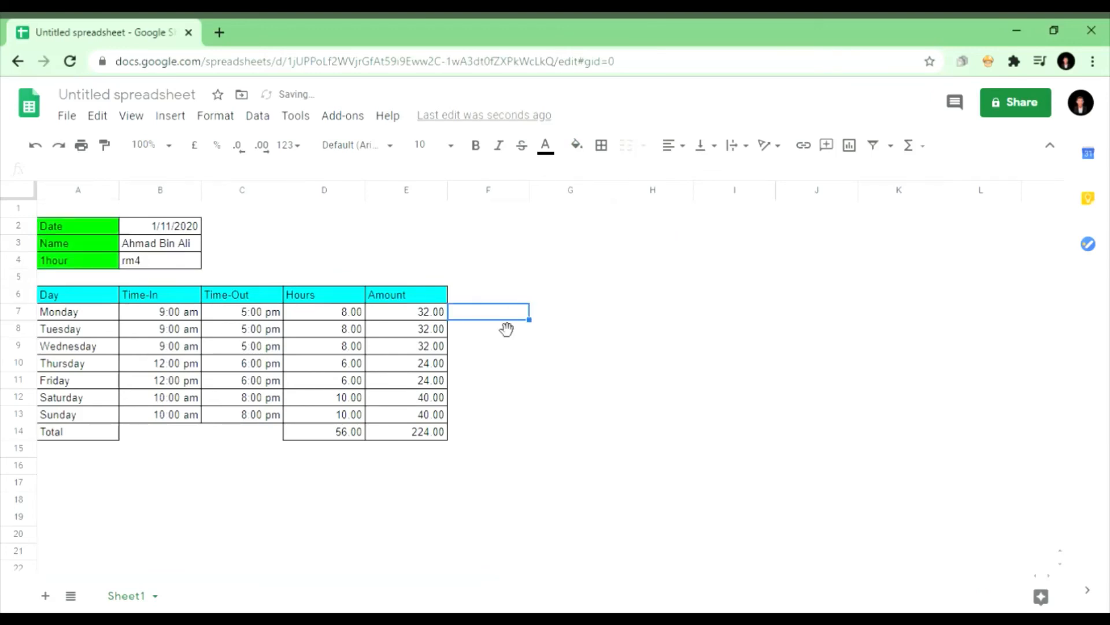
left_click(489, 435)
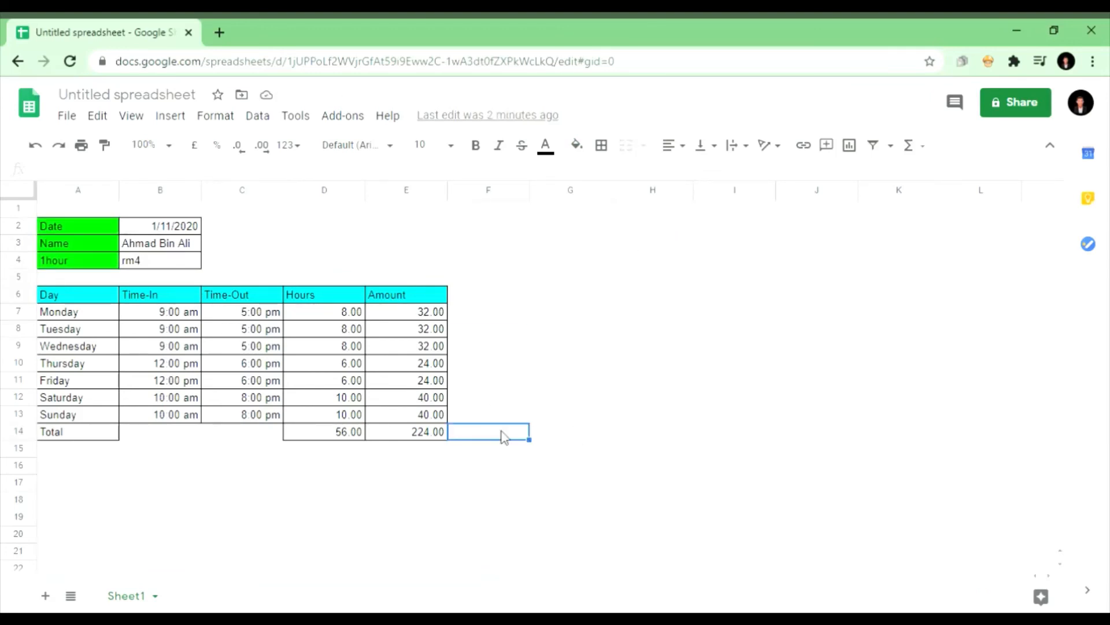